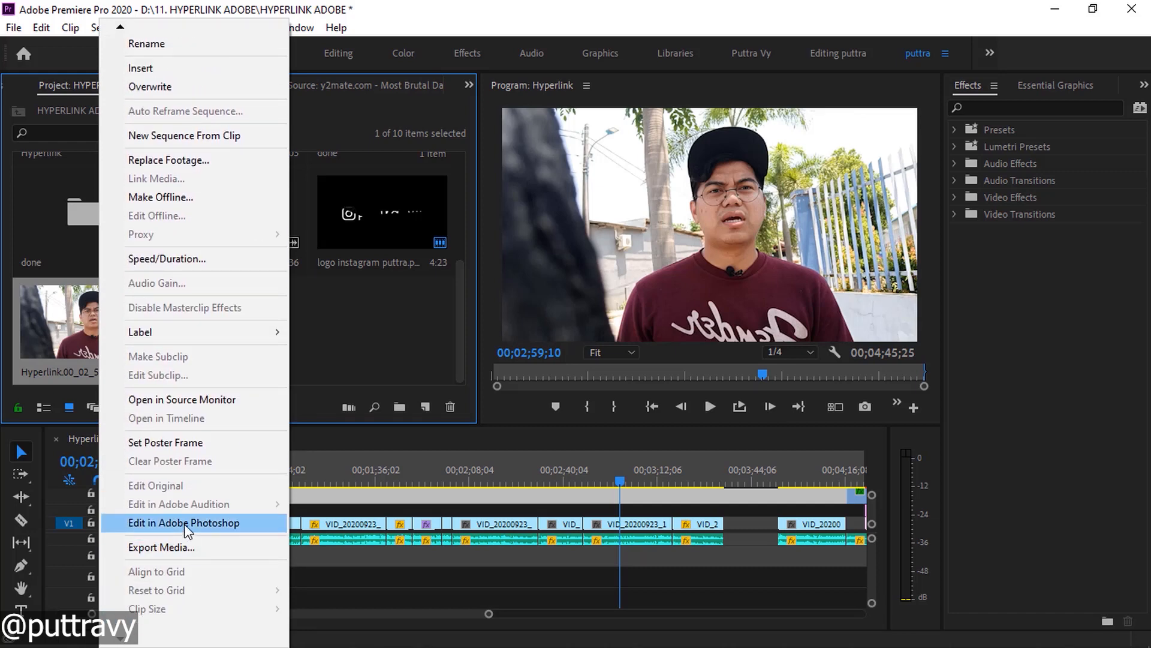
# Open the Hyperlink still image in Adobe Photoshop, select the man as the subject and copy him onto a new layer.
pyautogui.click(186, 523)
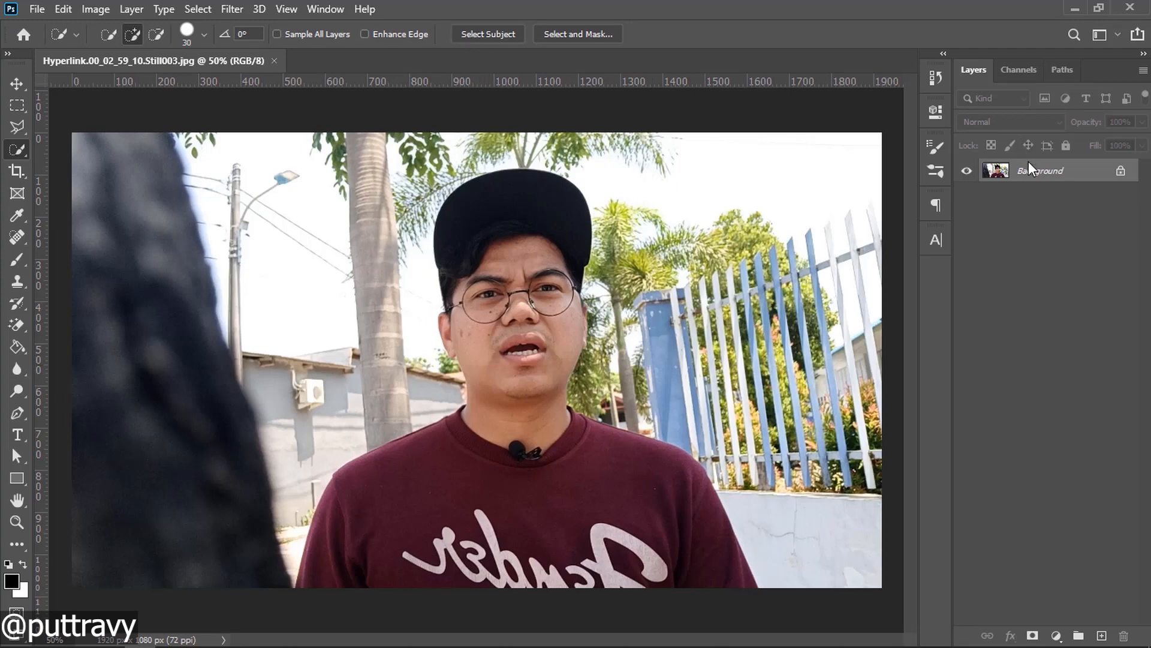
pyautogui.press('v')
pyautogui.press('w')
pyautogui.click(494, 35)
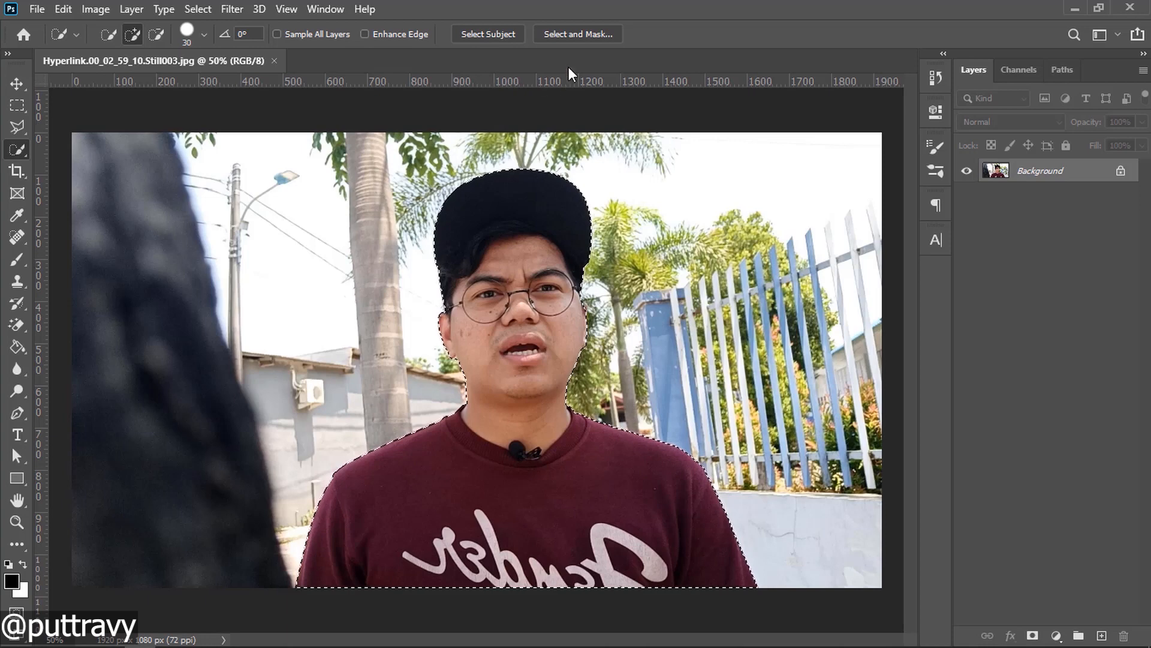
pyautogui.hotkey('ctrl', 'j')
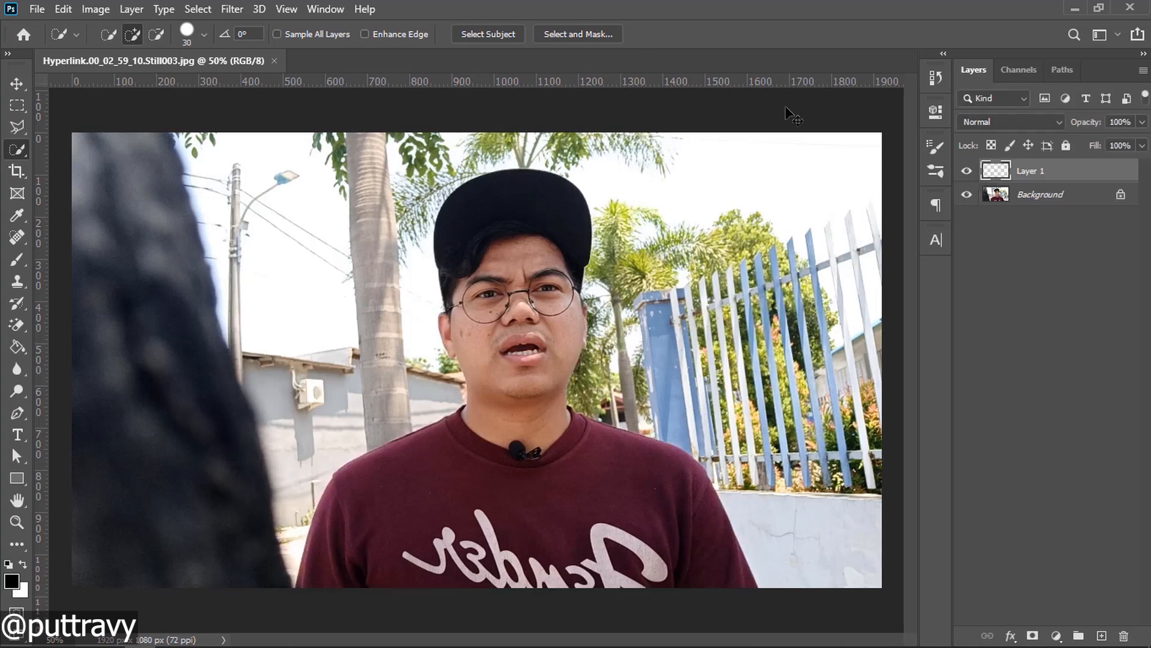
# With the Background layer active, expand the selection outward around the man's outline.
pyautogui.scroll(1, 483, 359)
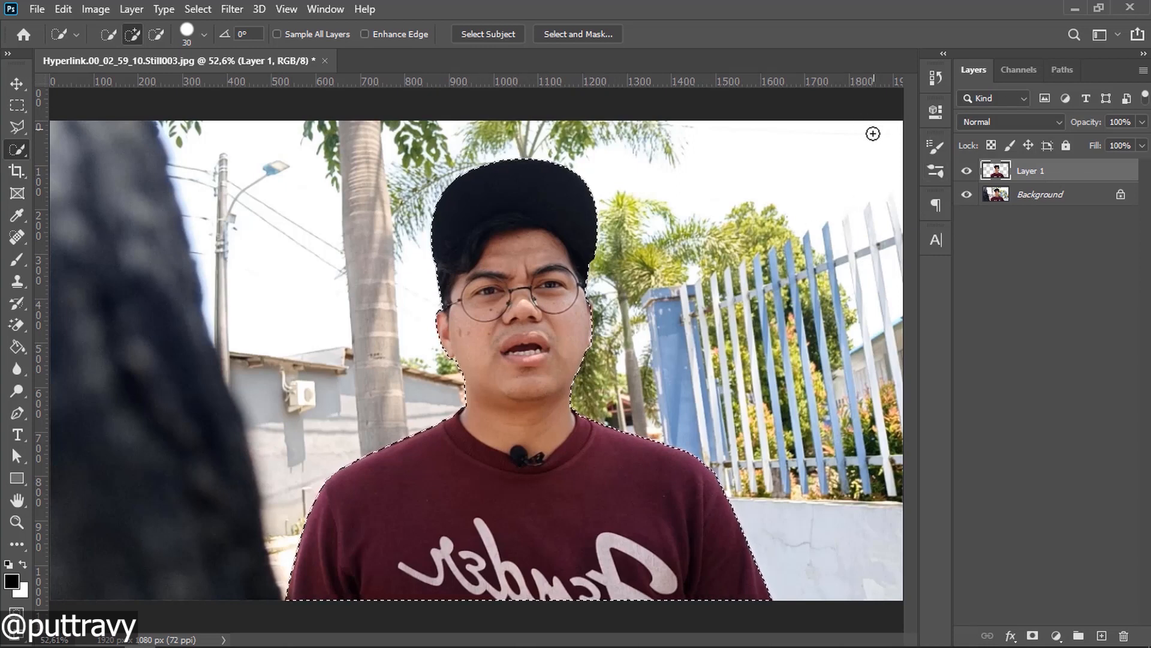
pyautogui.click(1023, 195)
pyautogui.click(198, 9)
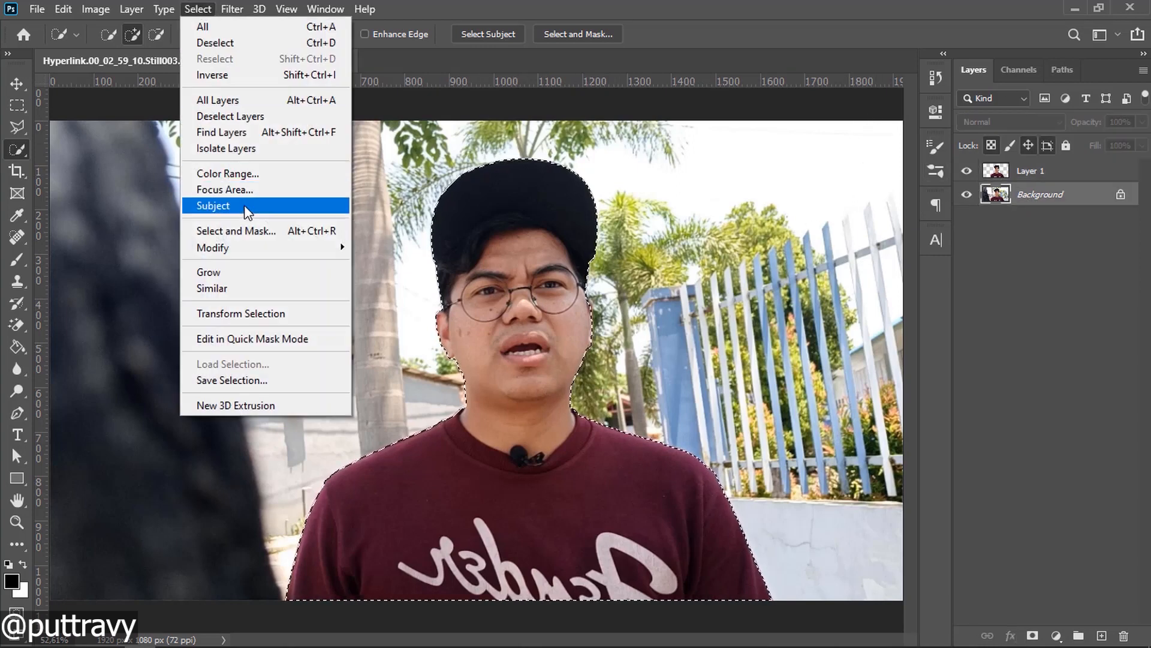
pyautogui.moveTo(263, 248)
pyautogui.click(403, 286)
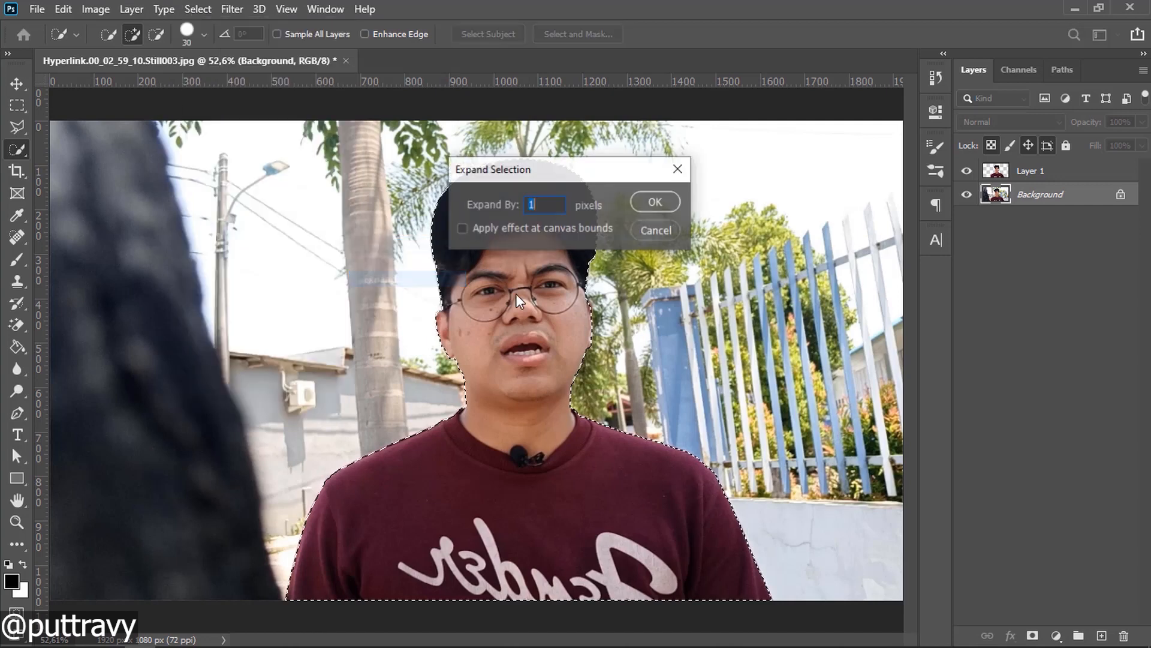
pyautogui.write('2')
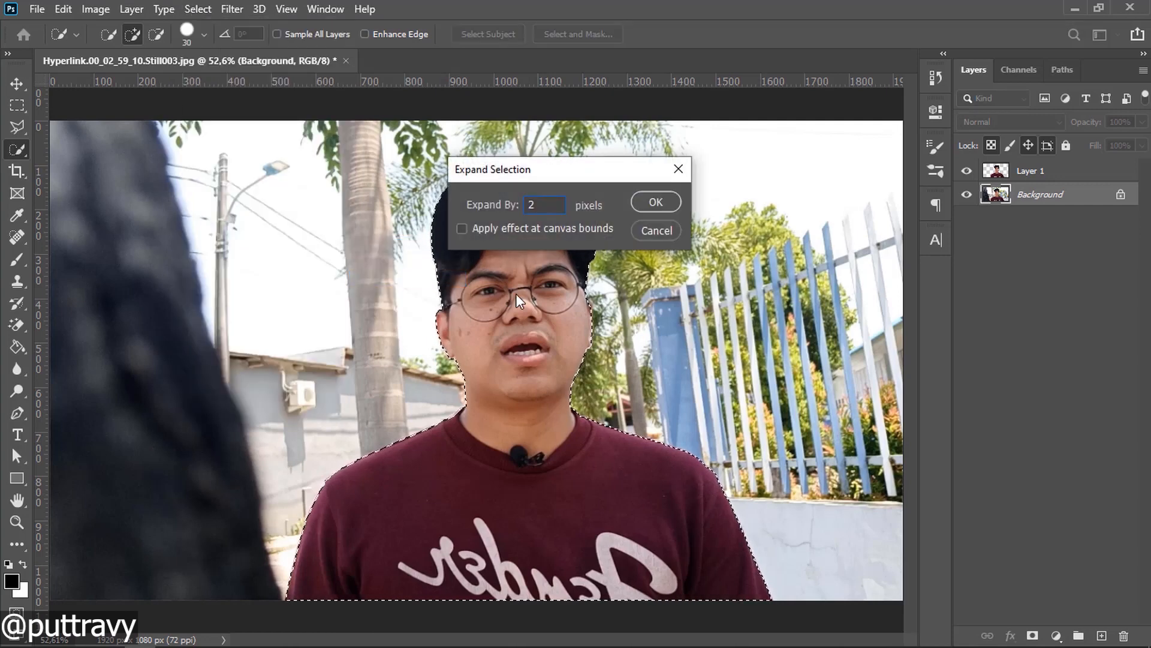
pyautogui.press('Return')
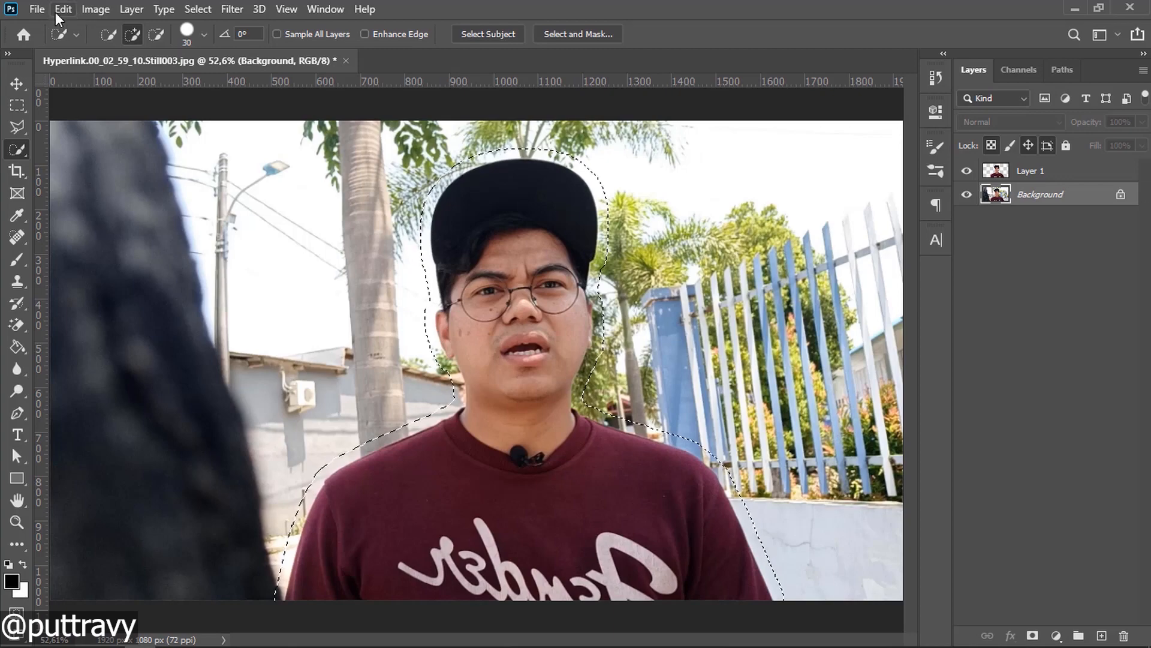
# Remove the man from the Background layer with a Content-Aware fill and inspect the result with Layer 1 hidden.
pyautogui.click(63, 9)
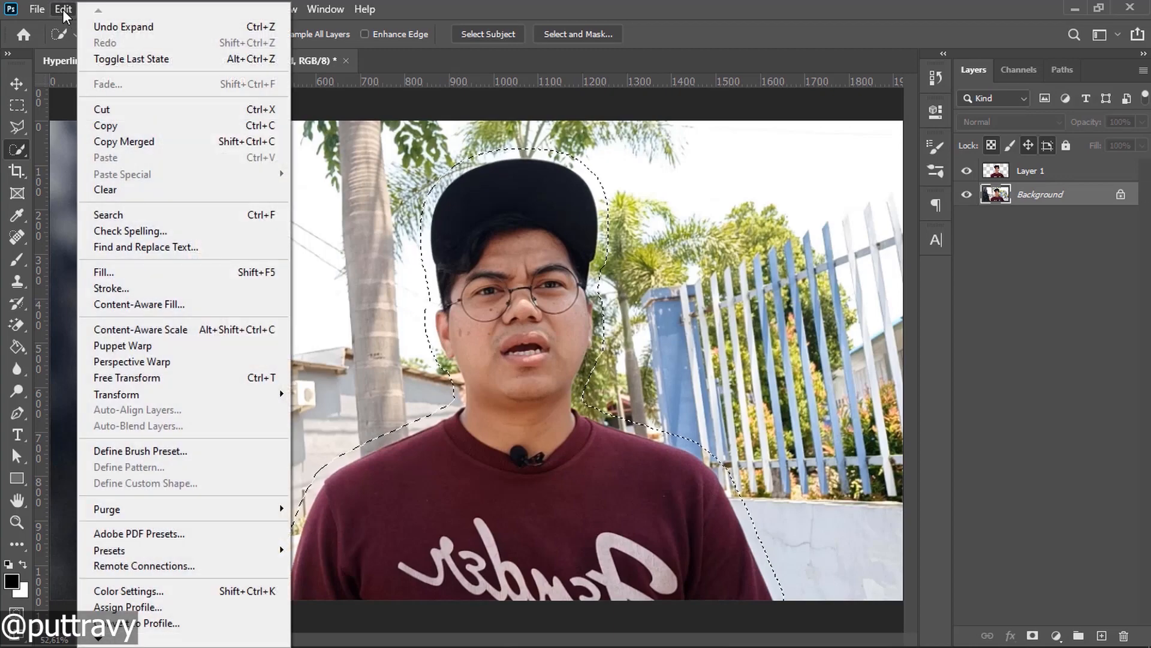
pyautogui.click(105, 272)
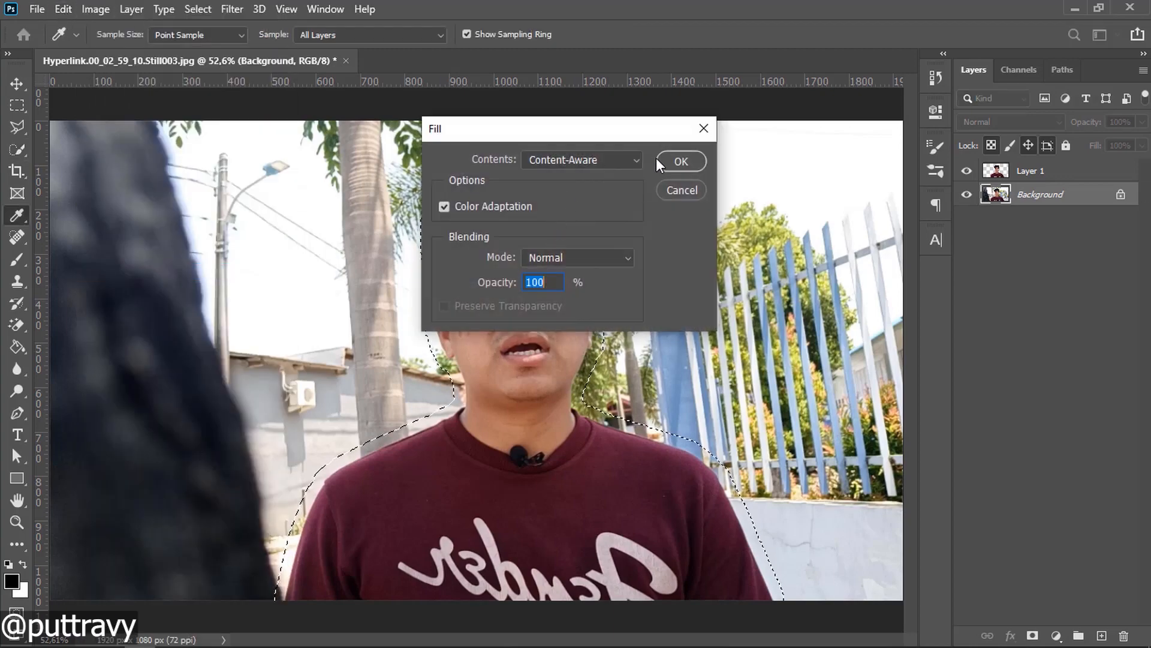
pyautogui.click(682, 190)
pyautogui.press('w')
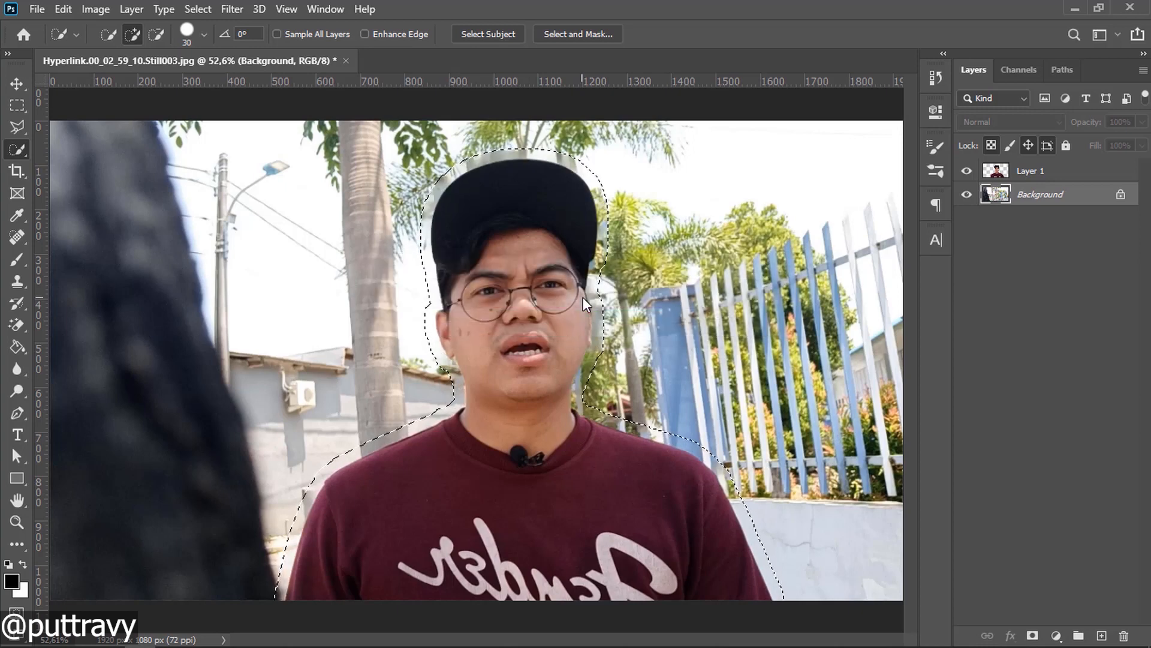
pyautogui.hotkey('ctrl', 'd')
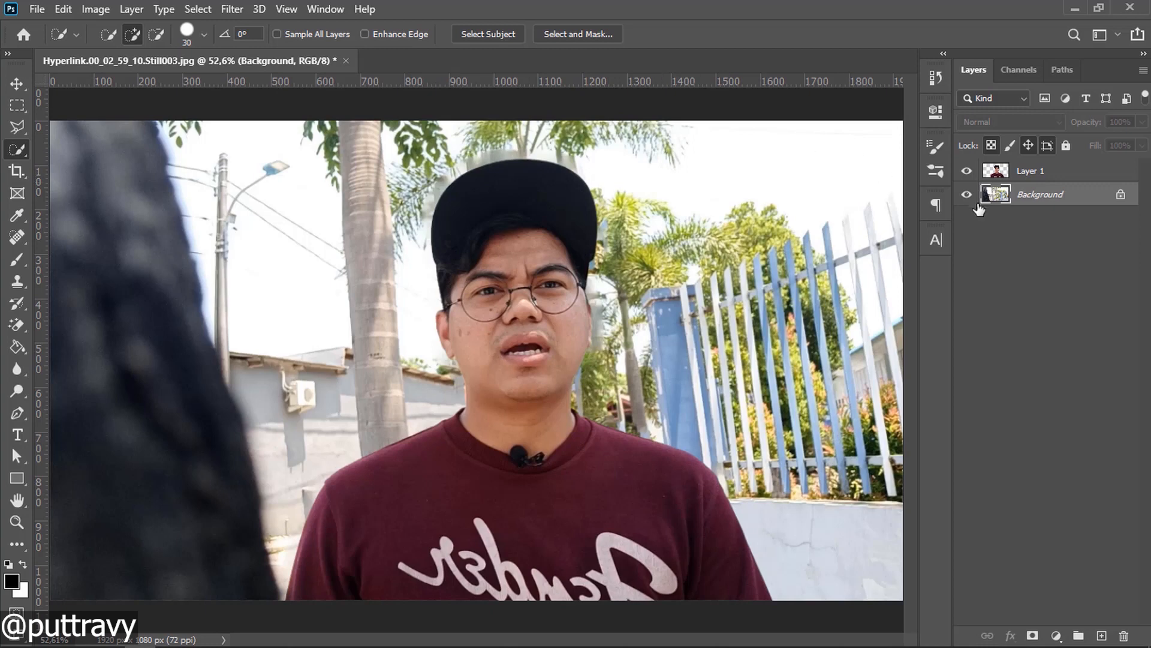
pyautogui.click(971, 173)
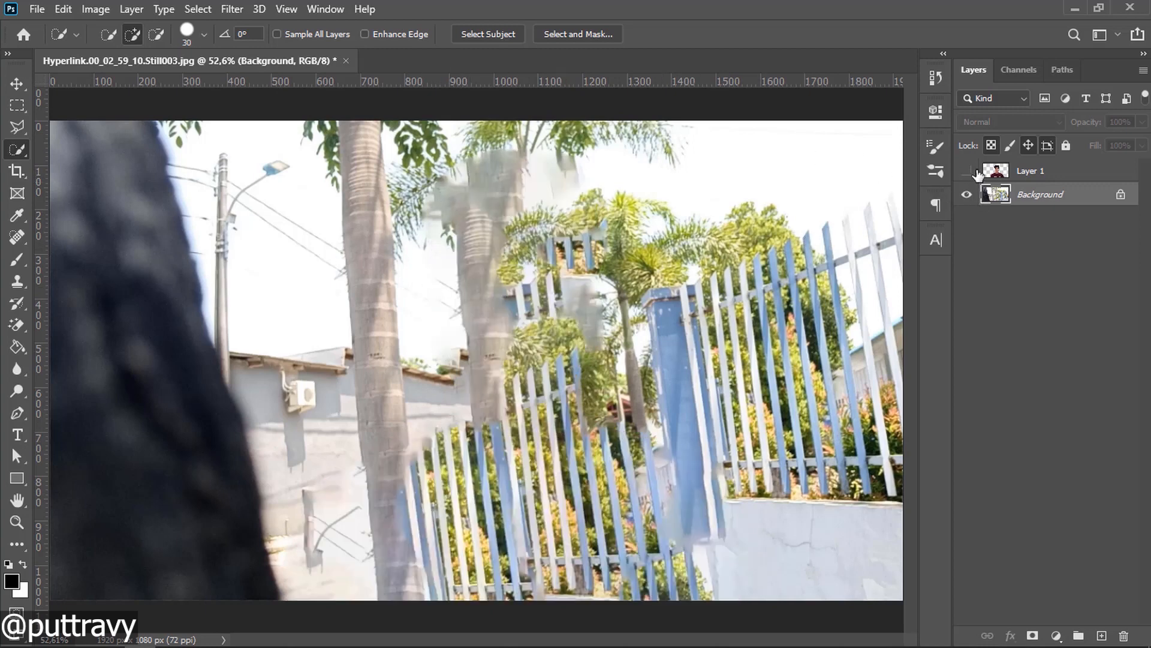
pyautogui.click(966, 172)
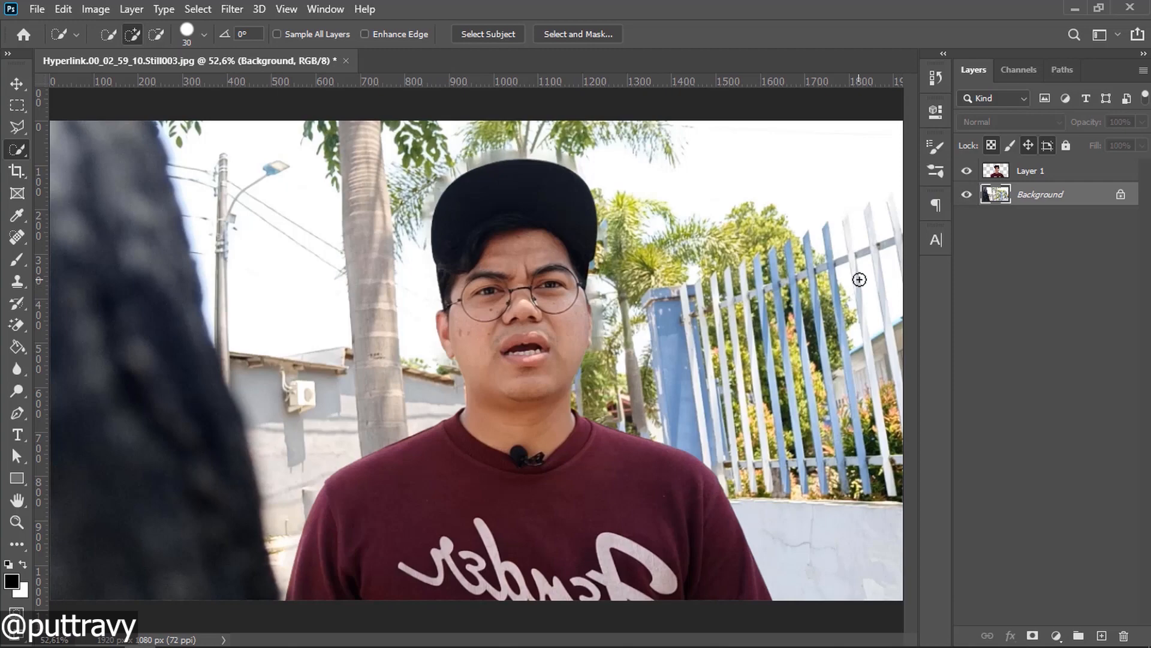
# Save the layered image as a PSD file with Maximize Compatibility enabled.
pyautogui.hotkey('ctrl', 'shift', 's')
pyautogui.press('Return')
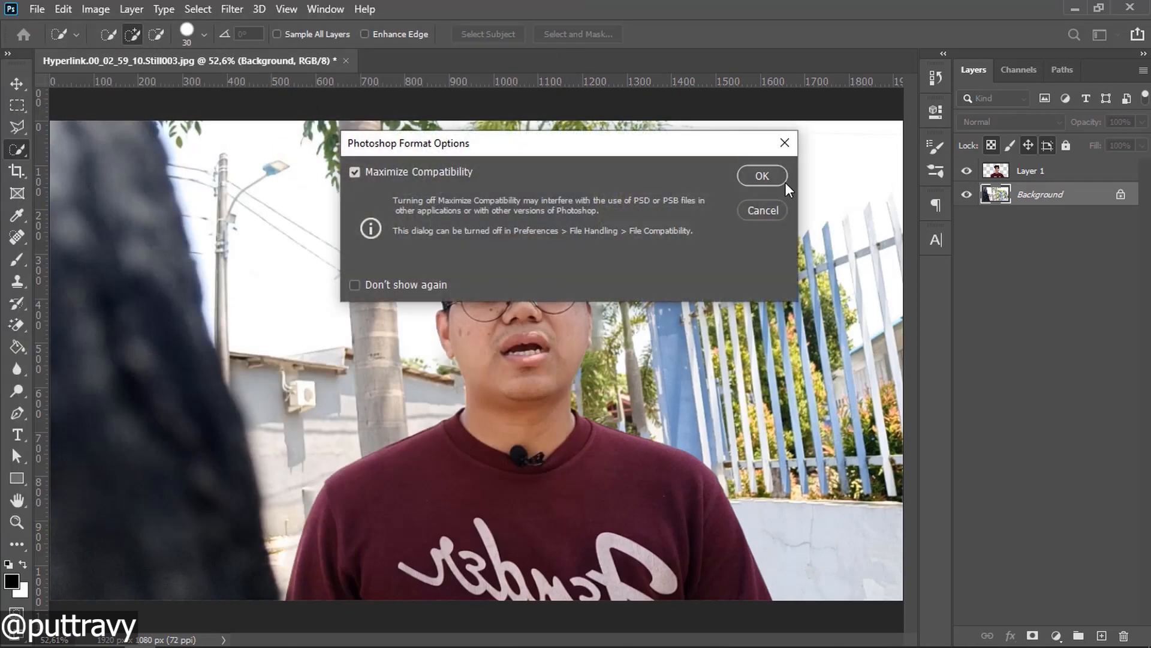
pyautogui.click(762, 176)
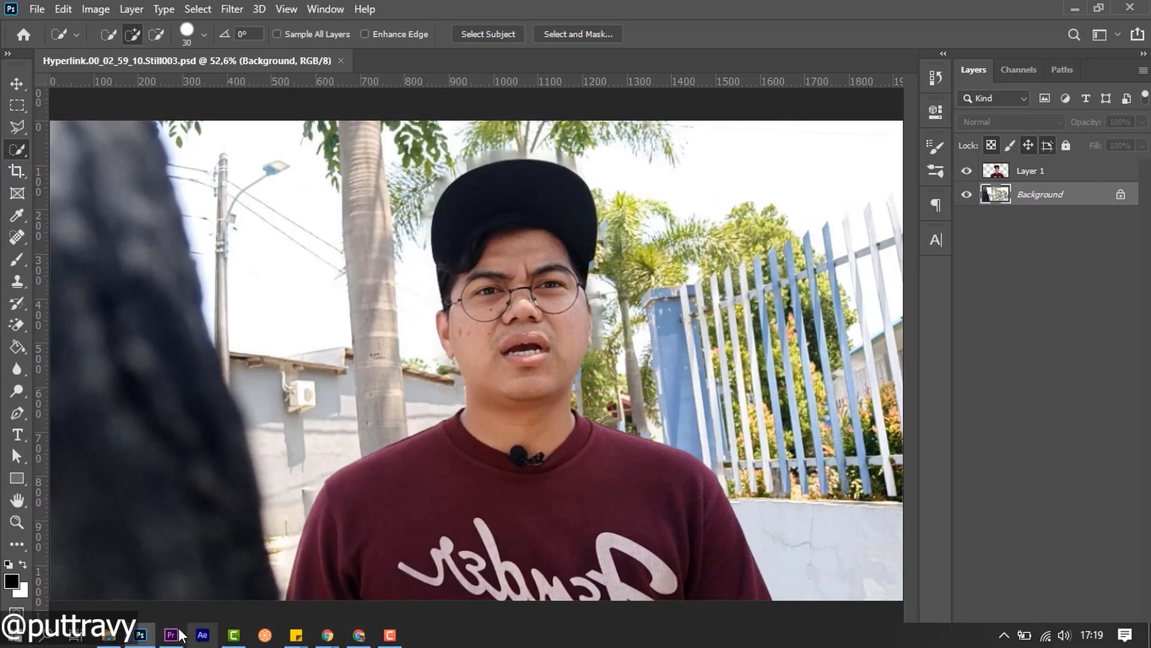
# Switch to Premiere Pro and import Hyperlink.00_02_59_10.Still003.psd into the project as a Sequence with both layers.
pyautogui.click(171, 635)
pyautogui.click(281, 324)
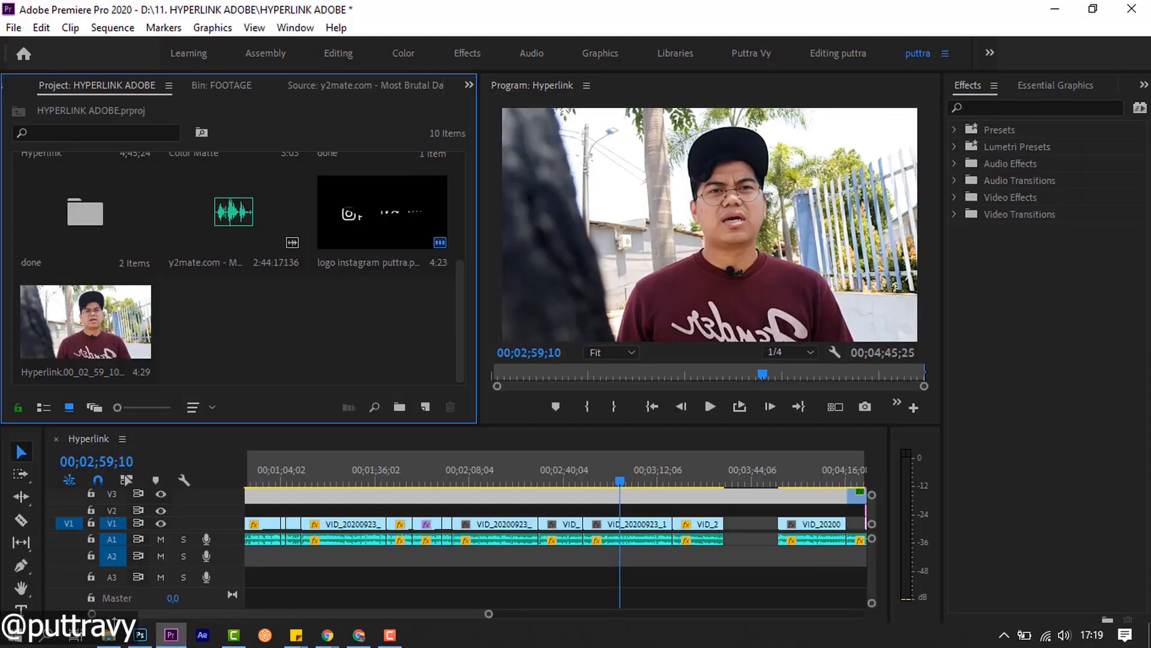
pyautogui.click(108, 634)
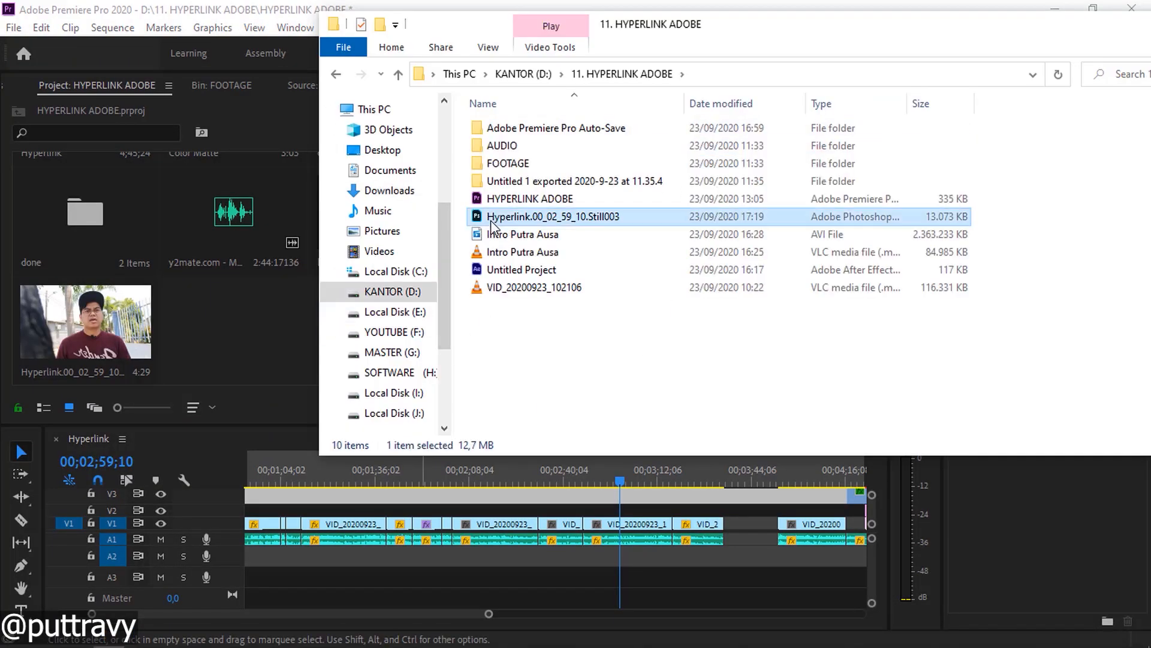
pyautogui.moveTo(491, 220); pyautogui.dragTo(217, 345)
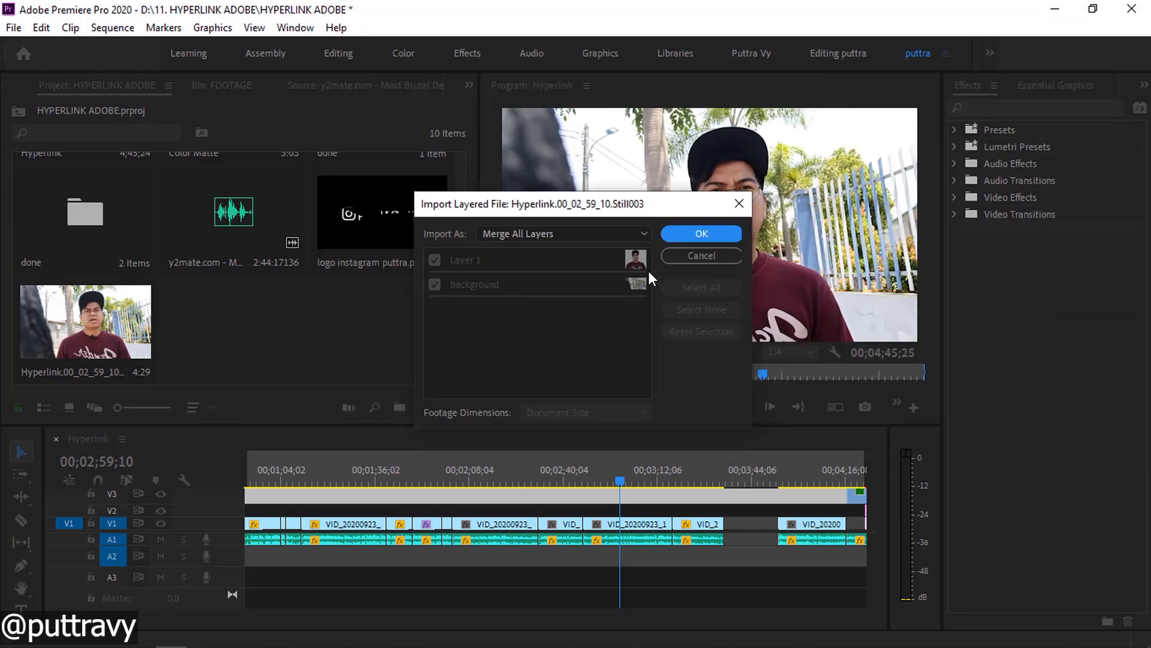
pyautogui.click(505, 235)
pyautogui.click(516, 305)
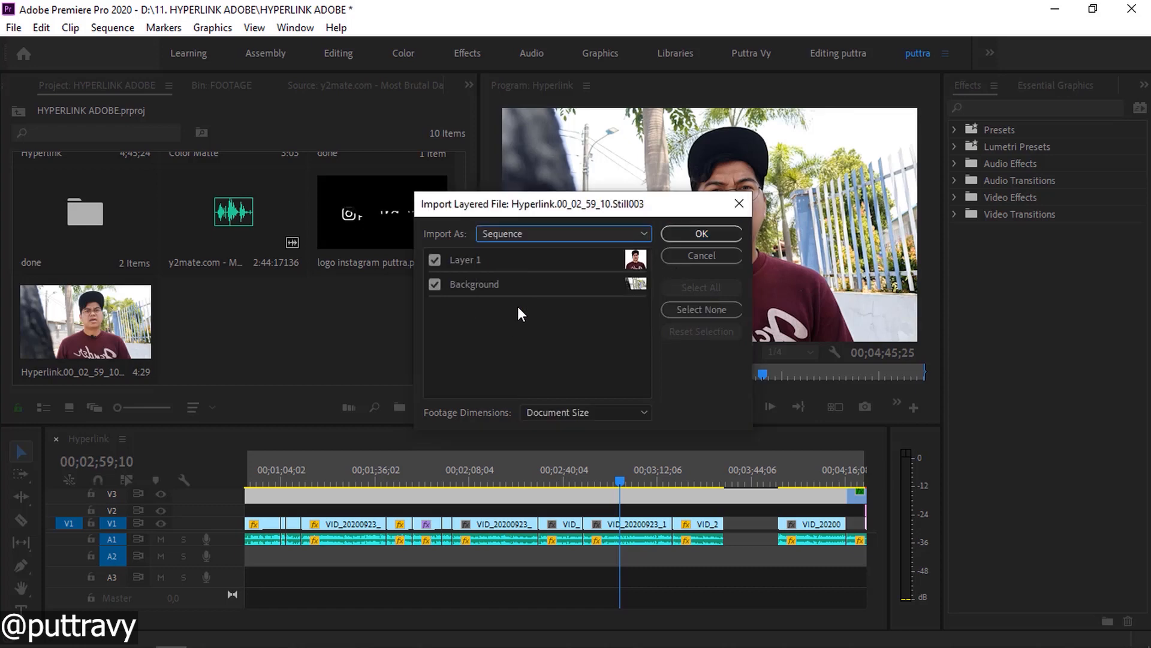
pyautogui.click(668, 236)
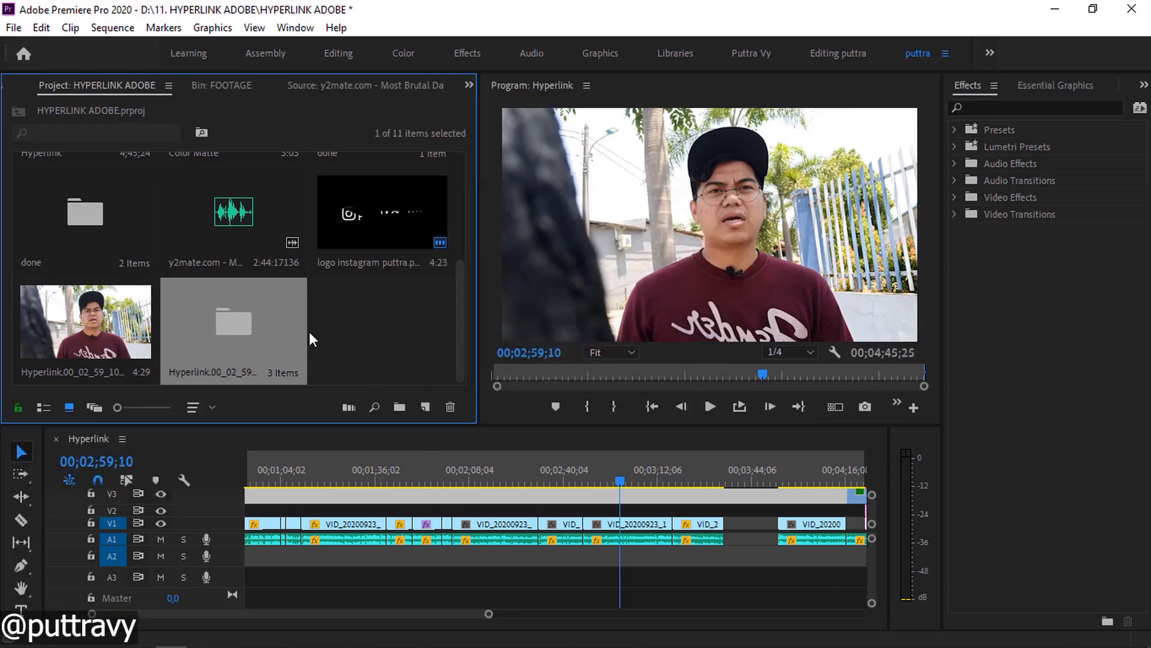
# Open the sequence in the imported still's bin and preview the Position and Scale animation of its layers.
pyautogui.doubleClick(224, 332)
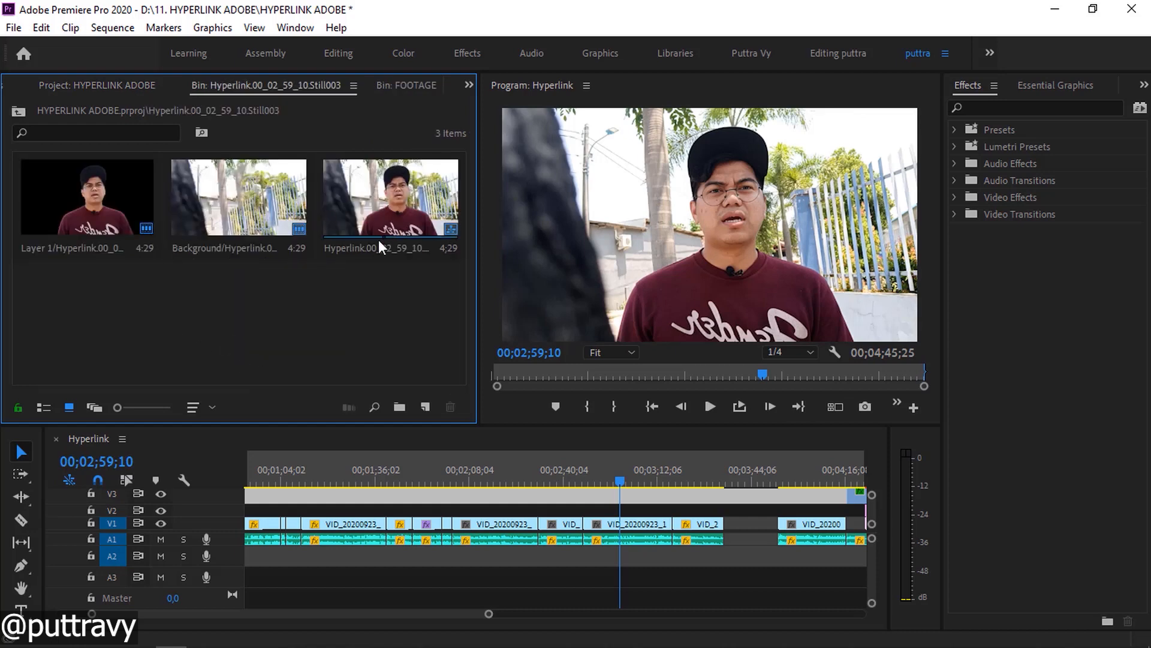
pyautogui.doubleClick(399, 201)
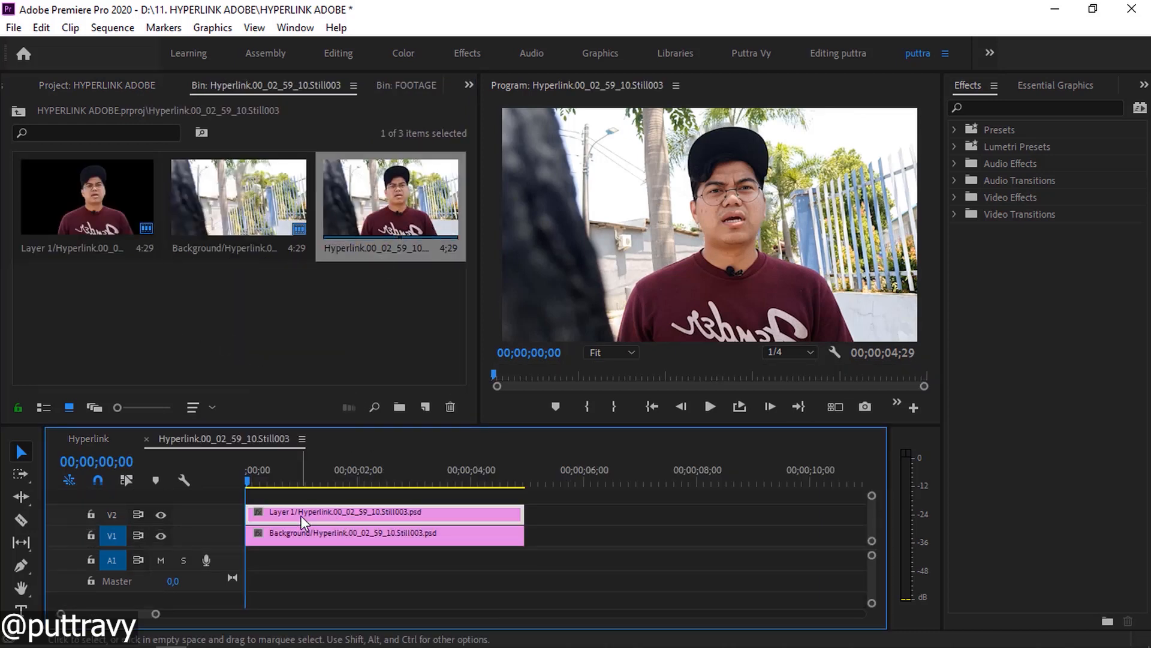
pyautogui.hotkey('shift', '5')
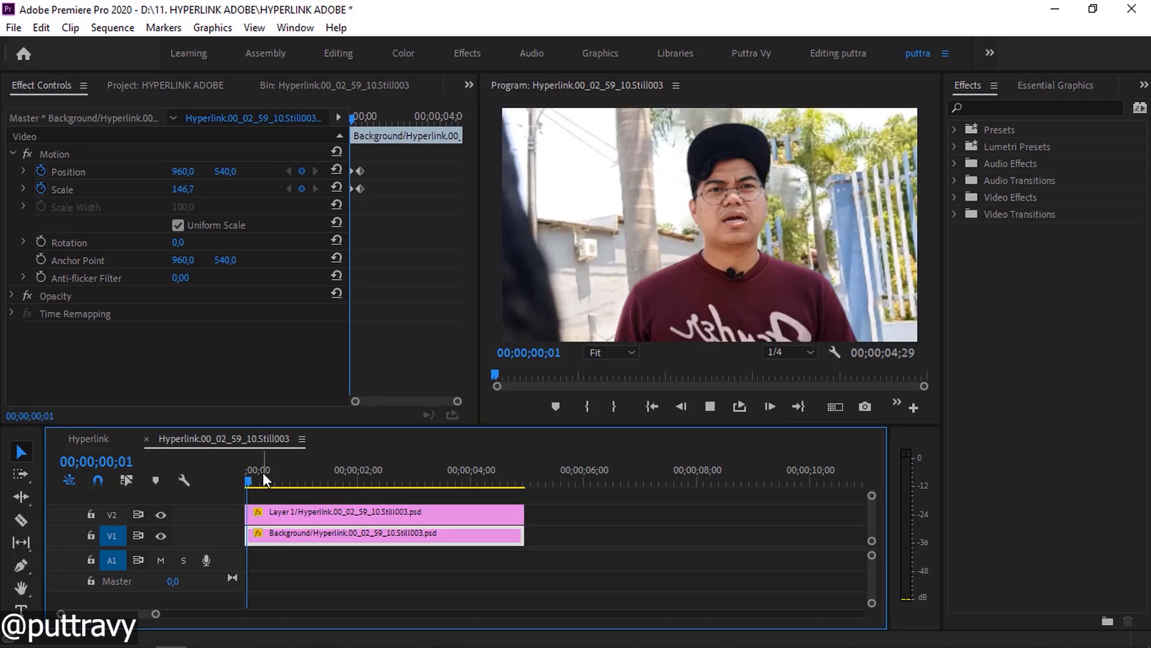
pyautogui.moveTo(330, 474)
pyautogui.mouseDown()
pyautogui.moveTo(235, 477)
pyautogui.moveTo(310, 481)
pyautogui.mouseUp()
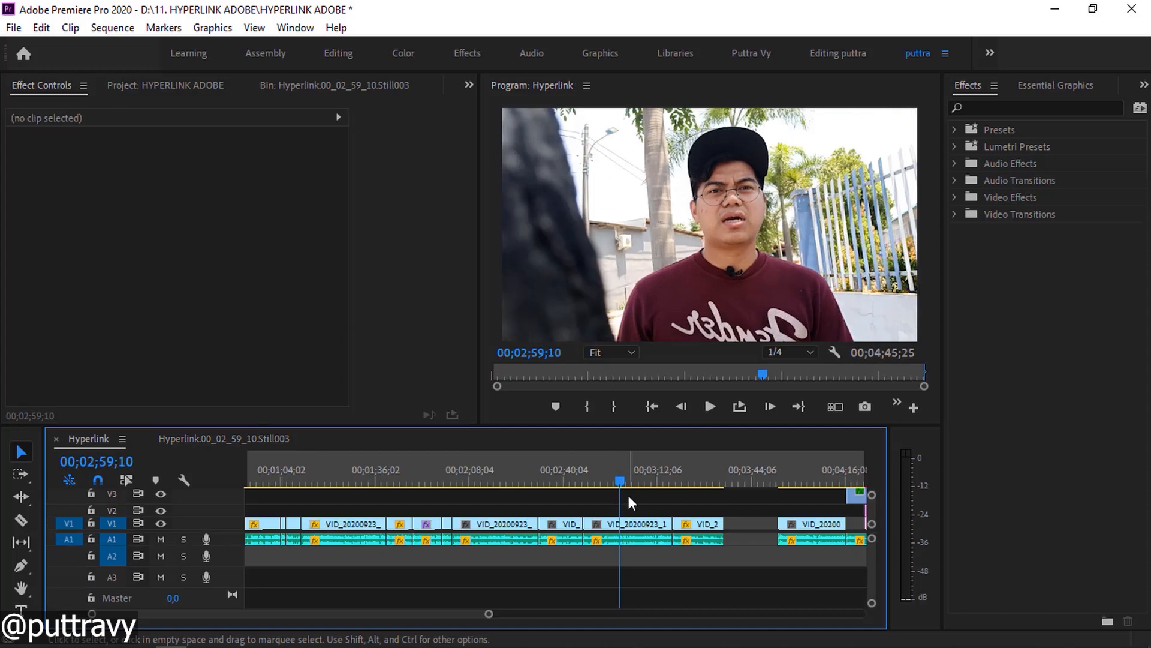
# Add the y2mate.com music file to the Hyperlink sequence on audio track A3, starting at the beginning.
pyautogui.press('-')
pyautogui.press('-')
pyautogui.press('=')
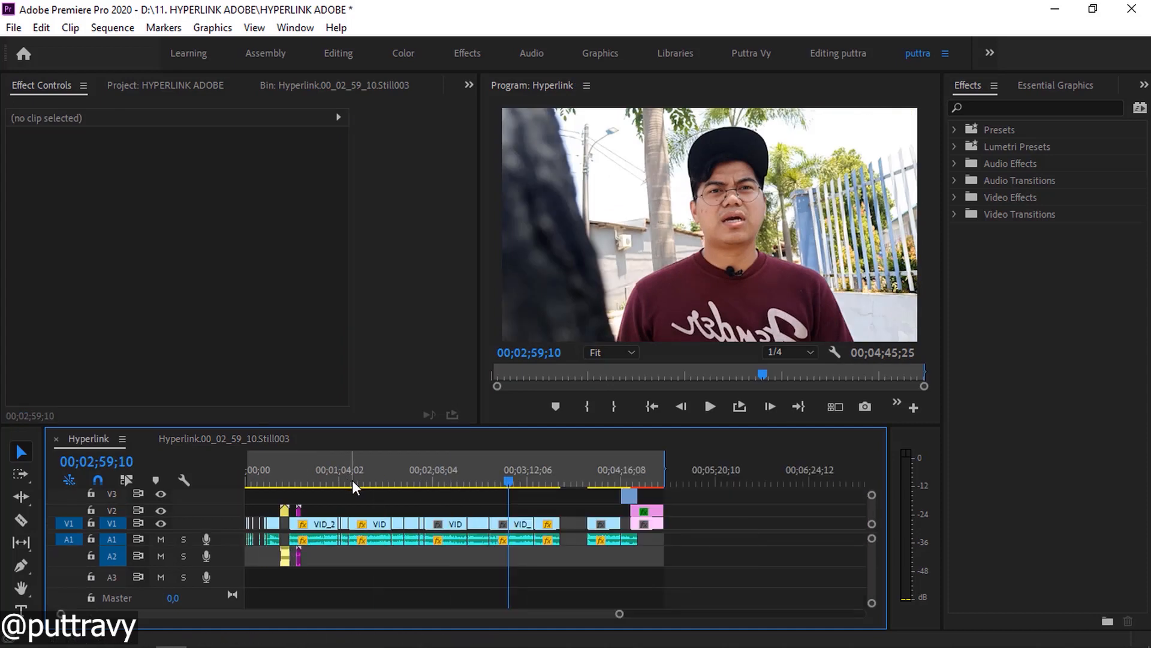
pyautogui.click(169, 84)
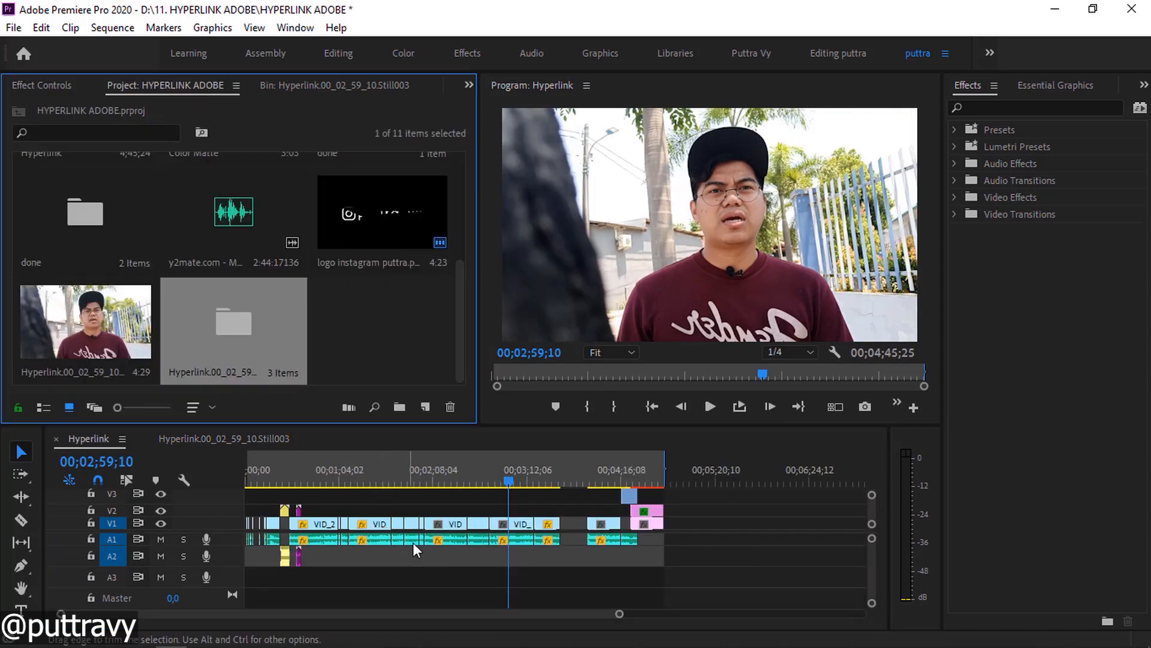
pyautogui.click(402, 341)
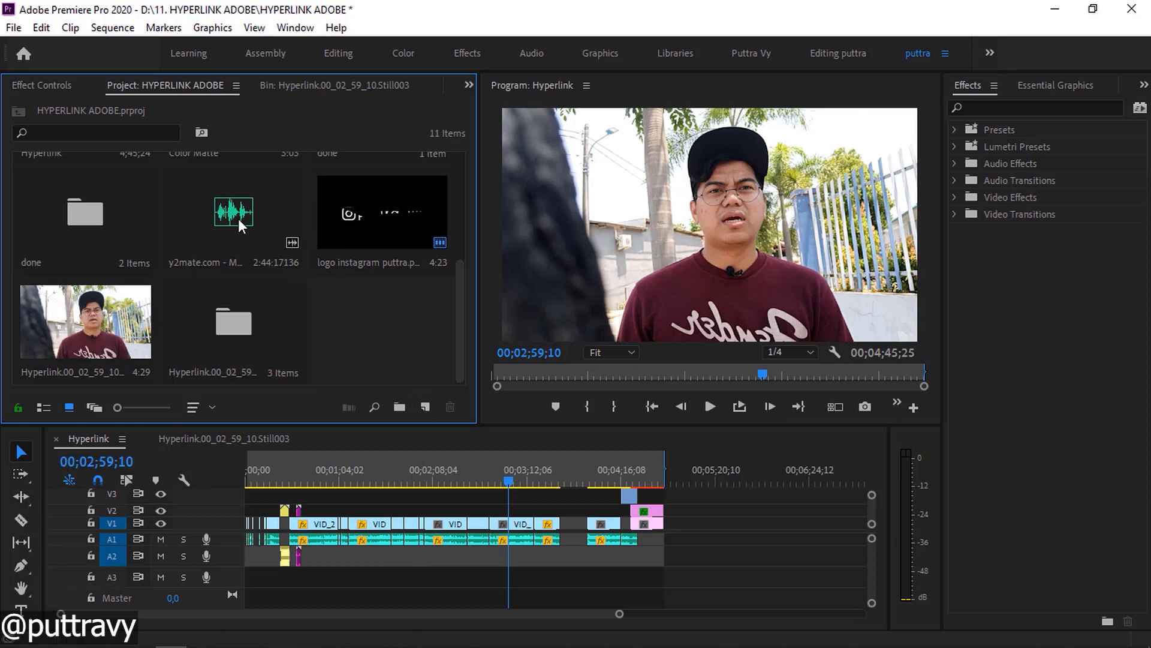
pyautogui.moveTo(239, 218); pyautogui.dragTo(471, 556)
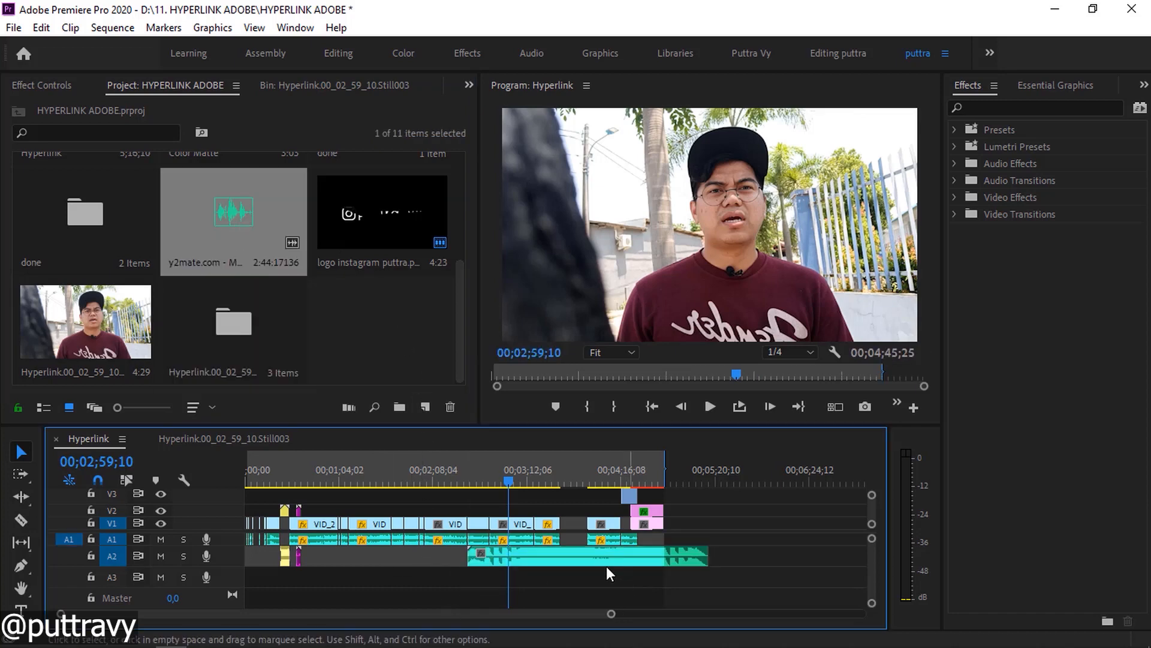
pyautogui.moveTo(542, 556); pyautogui.dragTo(268, 583)
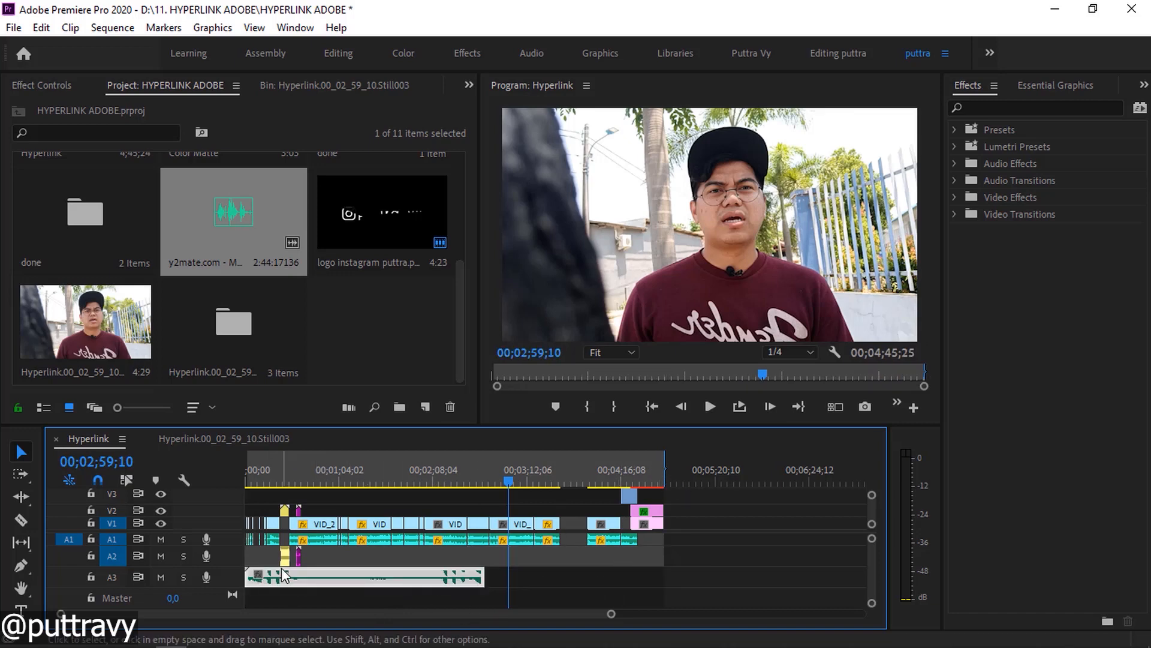
# Send the music clip on track A3 to Adobe Audition for editing.
pyautogui.click(382, 477)
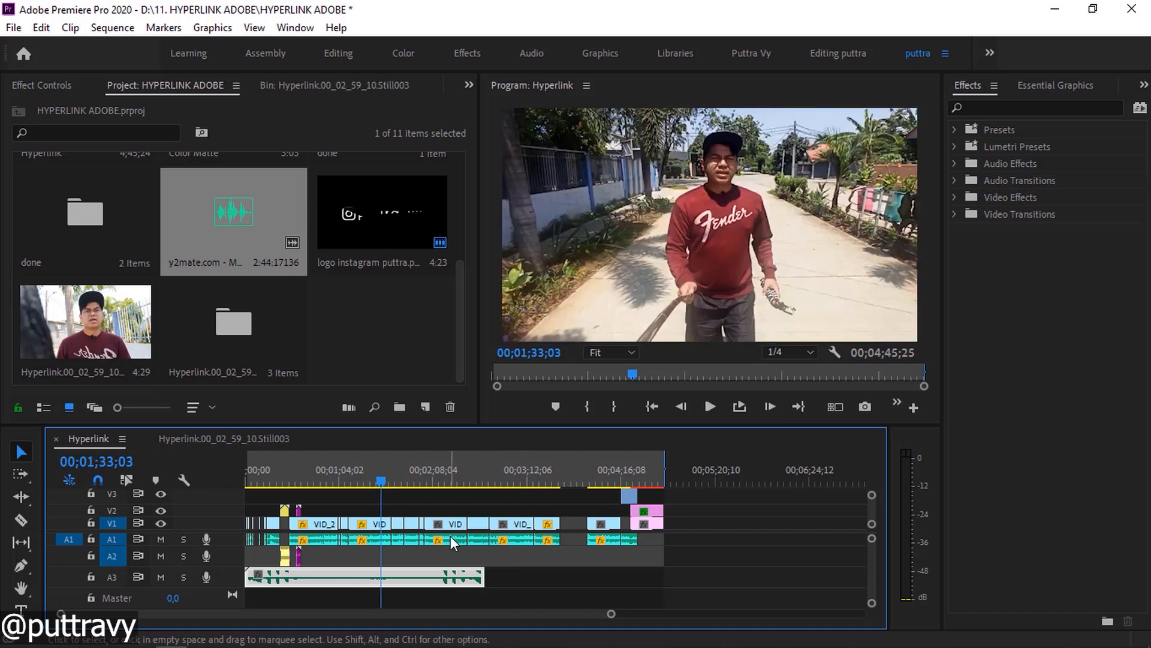
pyautogui.rightClick(422, 580)
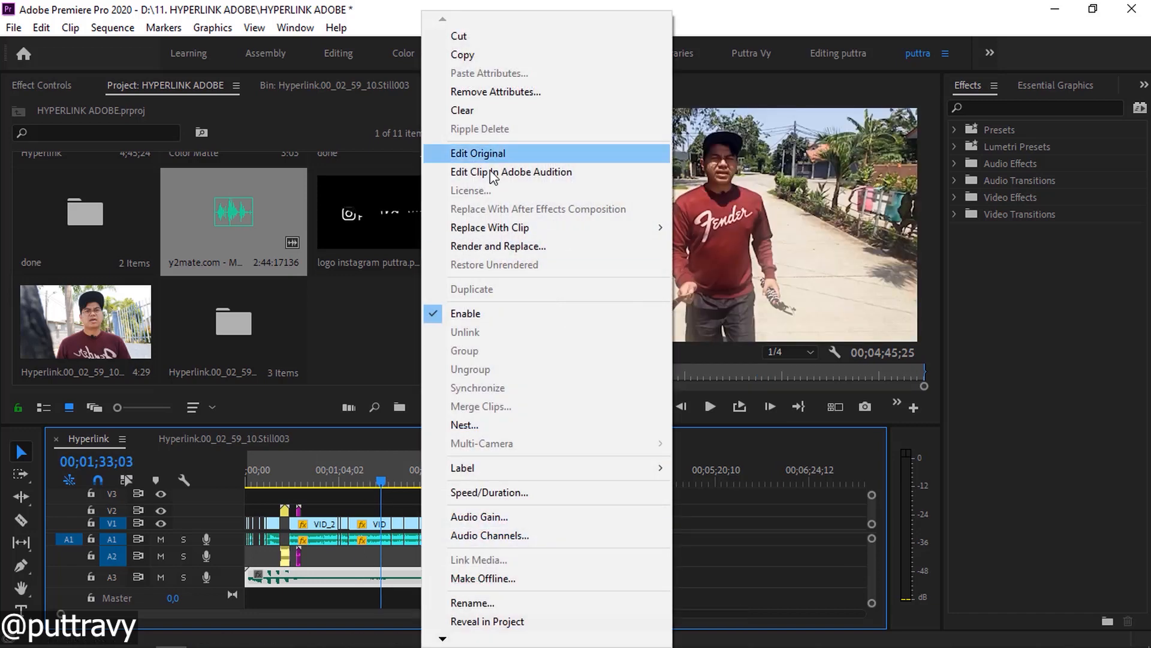
pyautogui.click(498, 245)
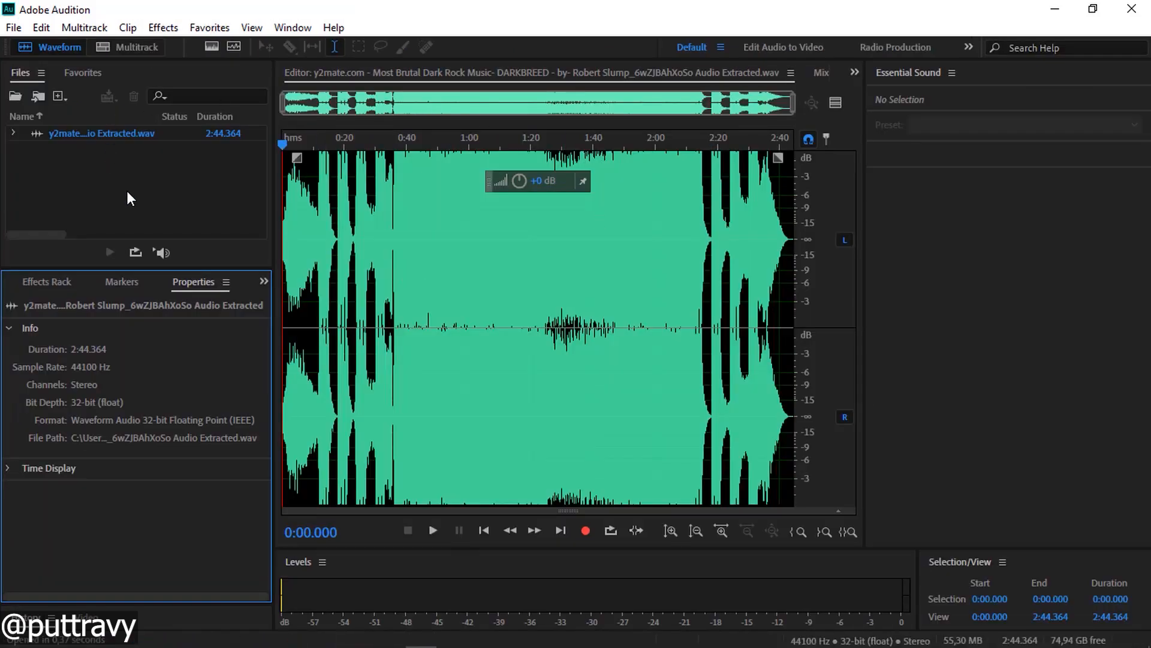
# Create a new multitrack session named Untitled Session 4 in Audition.
pyautogui.click(128, 193)
pyautogui.click(132, 46)
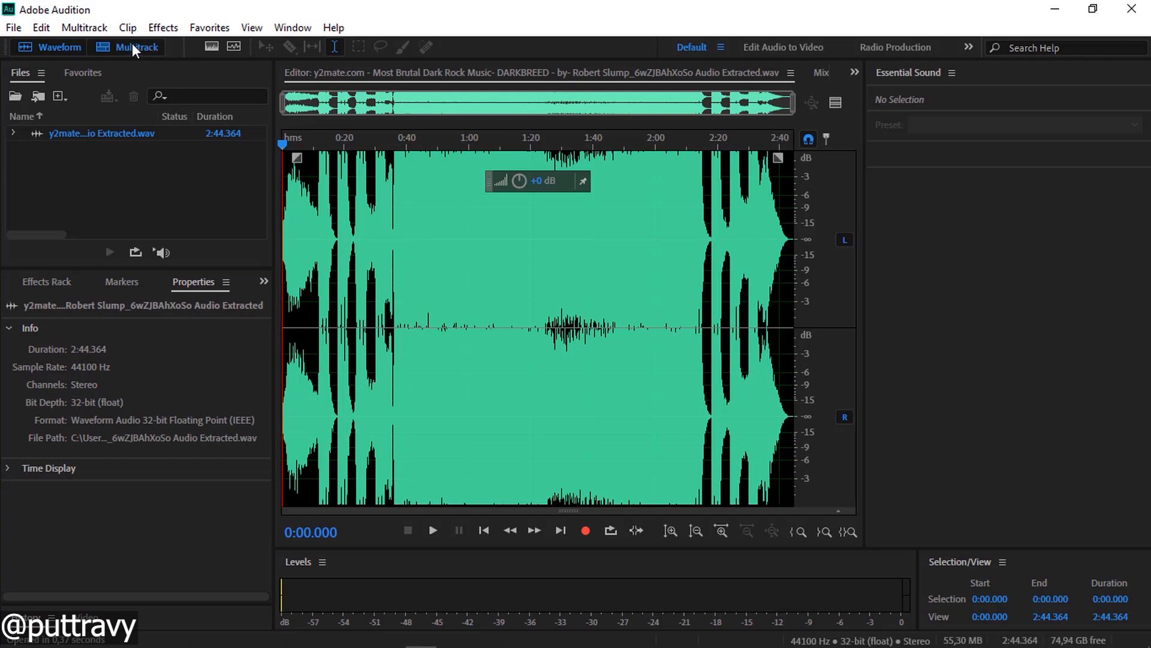
pyautogui.click(618, 411)
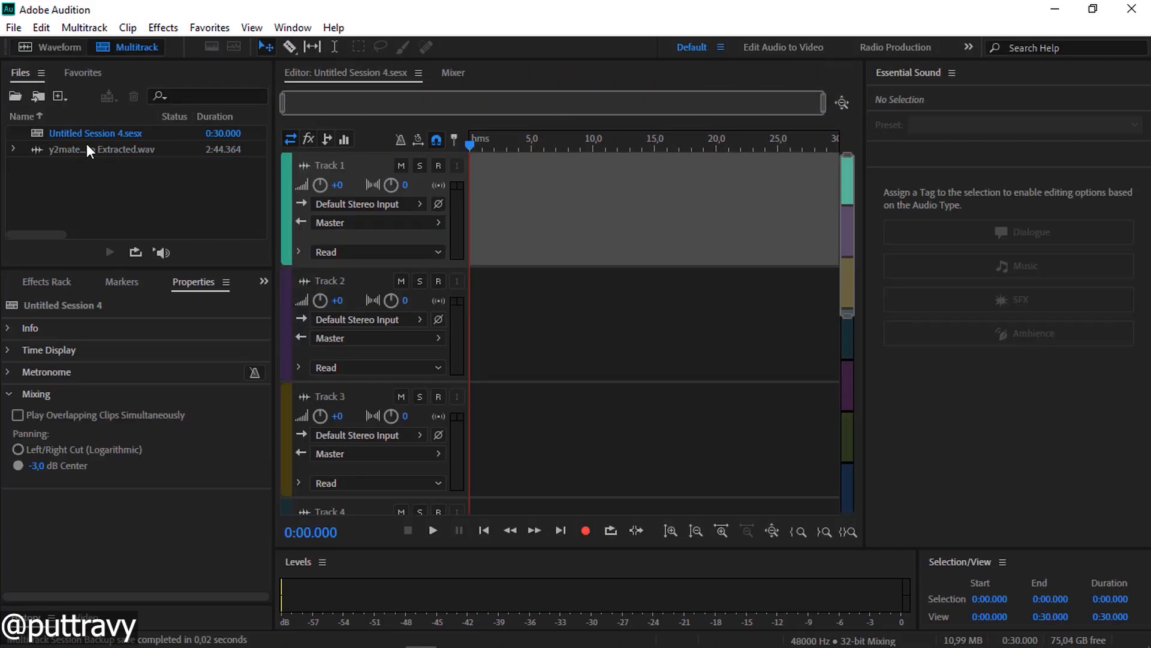
# Place the y2mate Audio Extracted.wav file at the start of Track 1, accepting a copy conformed to the session's sample rate.
pyautogui.moveTo(88, 146); pyautogui.dragTo(459, 199)
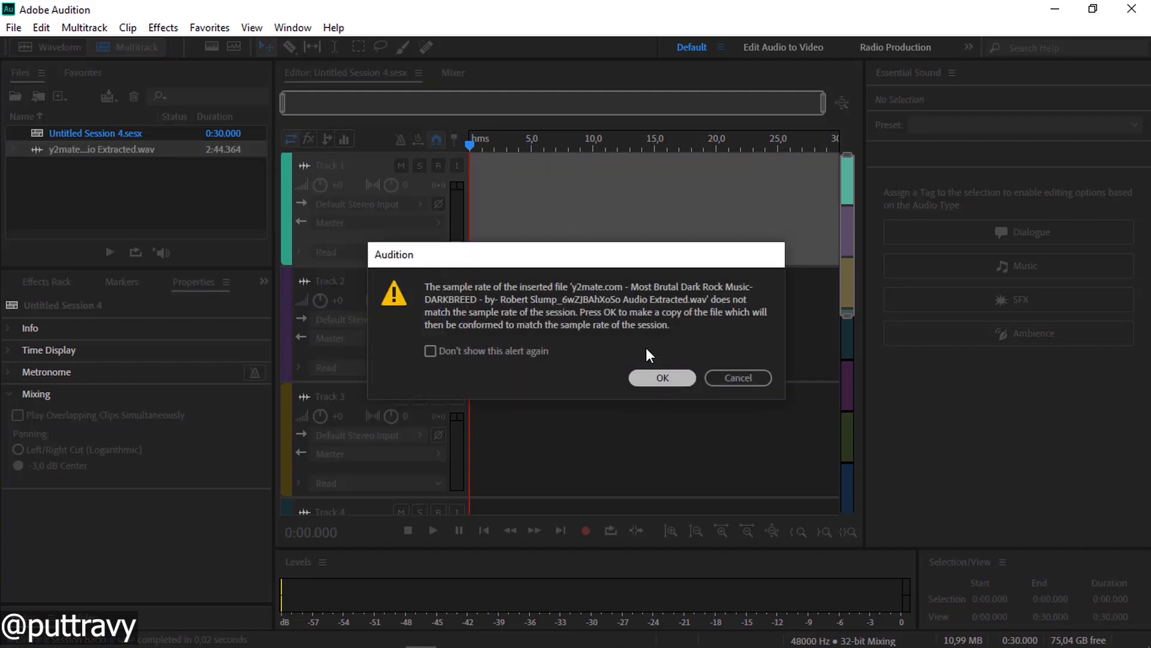
pyautogui.click(668, 377)
pyautogui.click(193, 282)
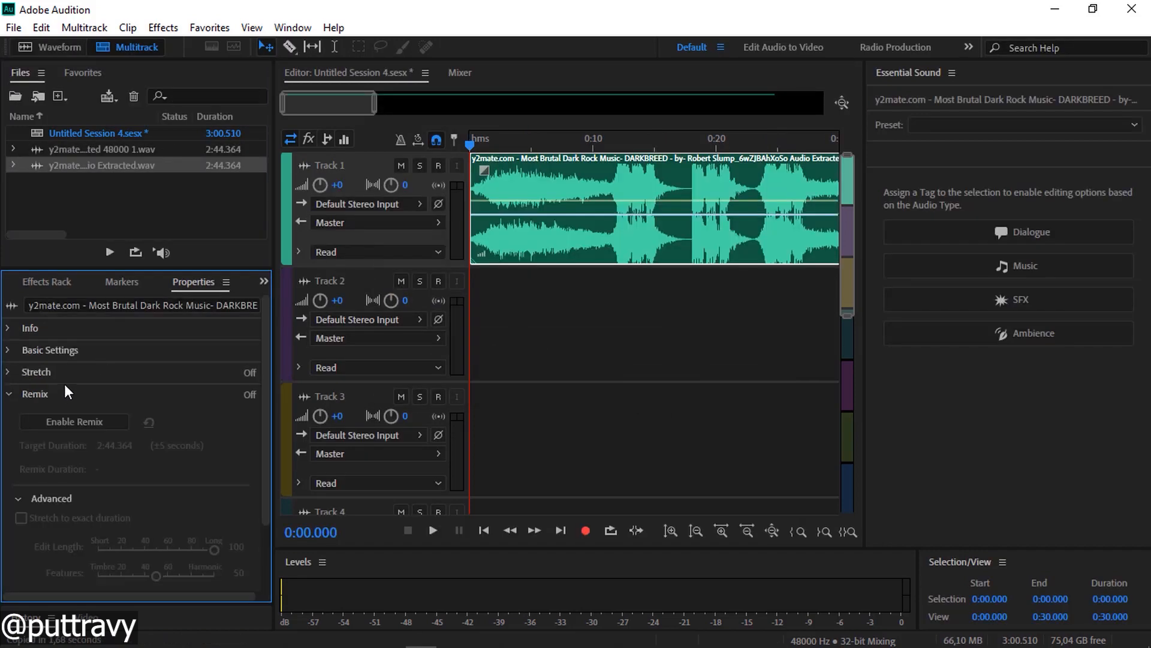
# Enable Remix for the music clip and set its target duration to 4:44.364.
pyautogui.click(38, 394)
pyautogui.click(42, 395)
pyautogui.click(63, 423)
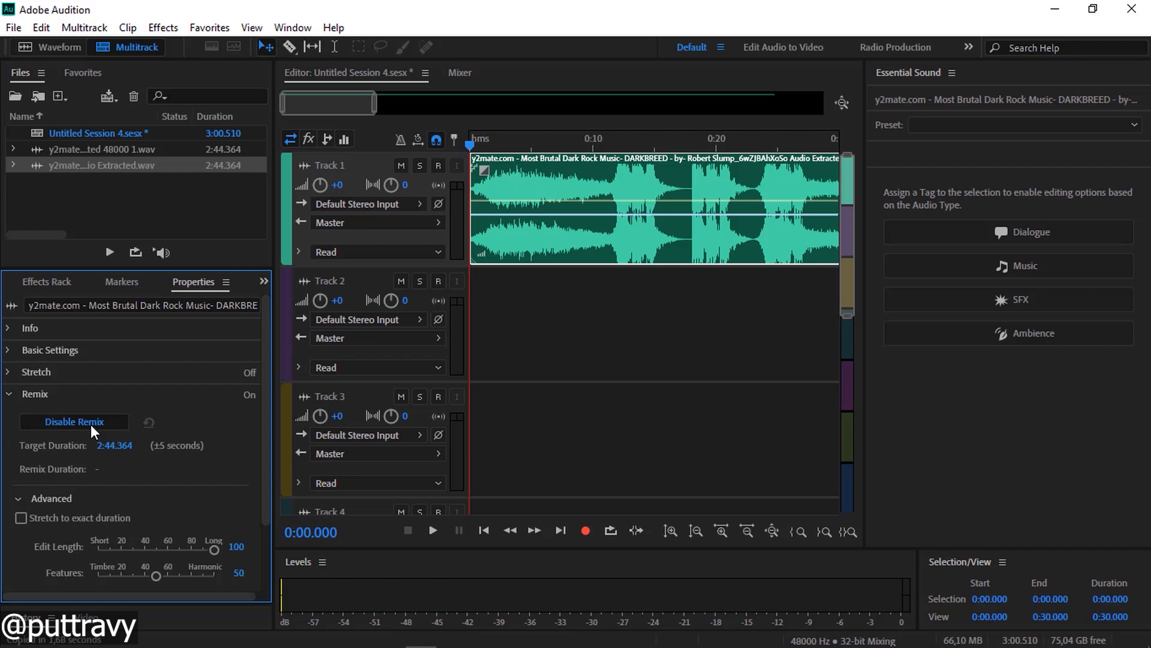
pyautogui.click(98, 445)
pyautogui.write('4')
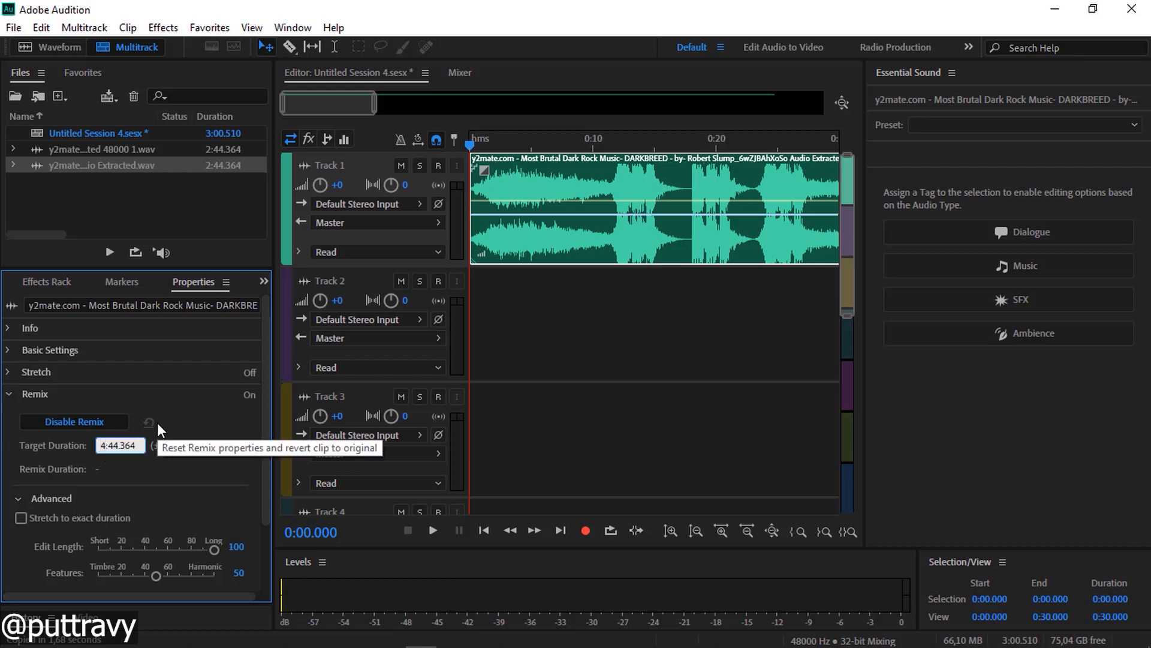
pyautogui.press('Return')
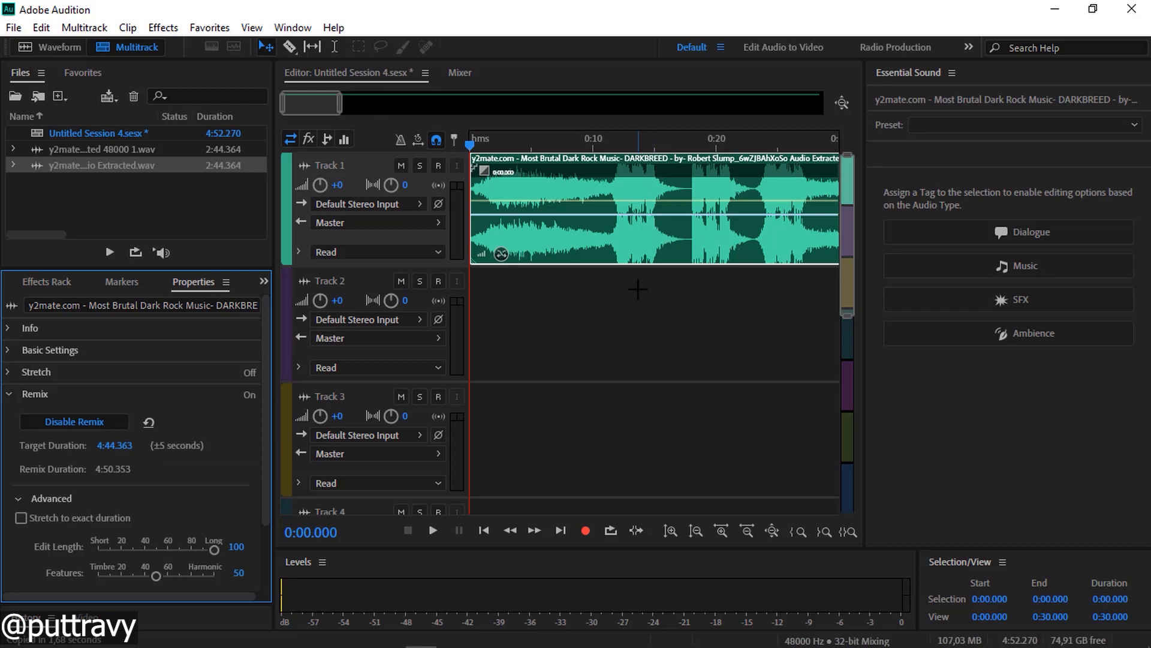
# Inspect the full remixed clip and place the playhead at about 1:12, just before its first remix transition.
pyautogui.click(640, 290)
pyautogui.press('\\')
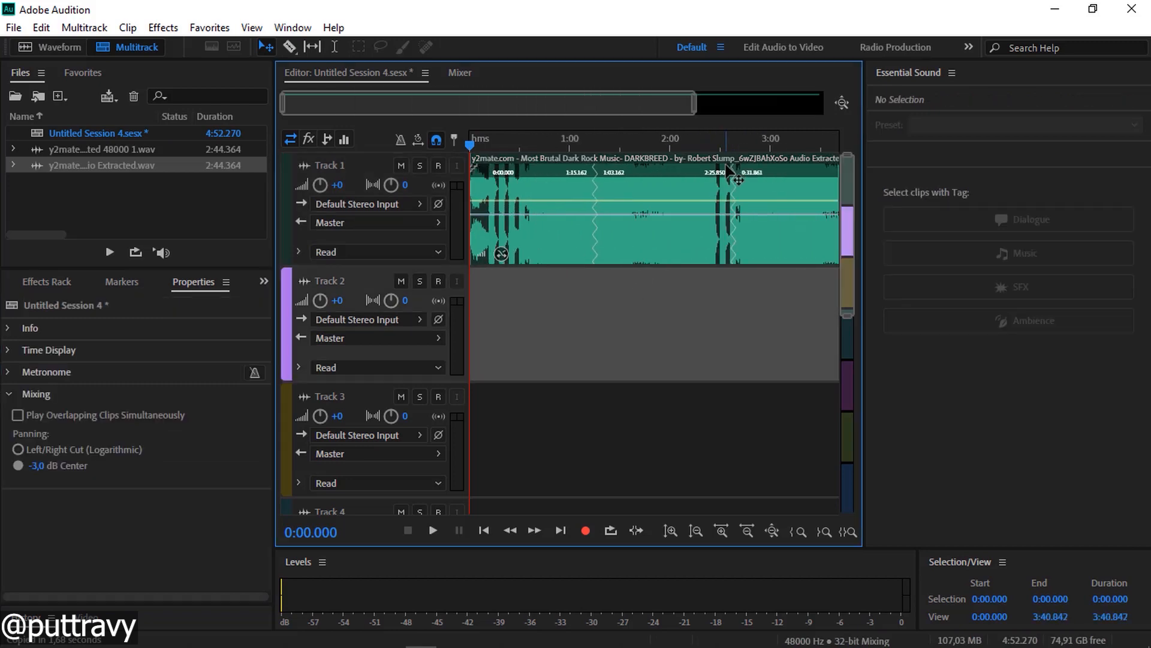
pyautogui.click(571, 147)
pyautogui.moveTo(570, 146); pyautogui.dragTo(561, 148)
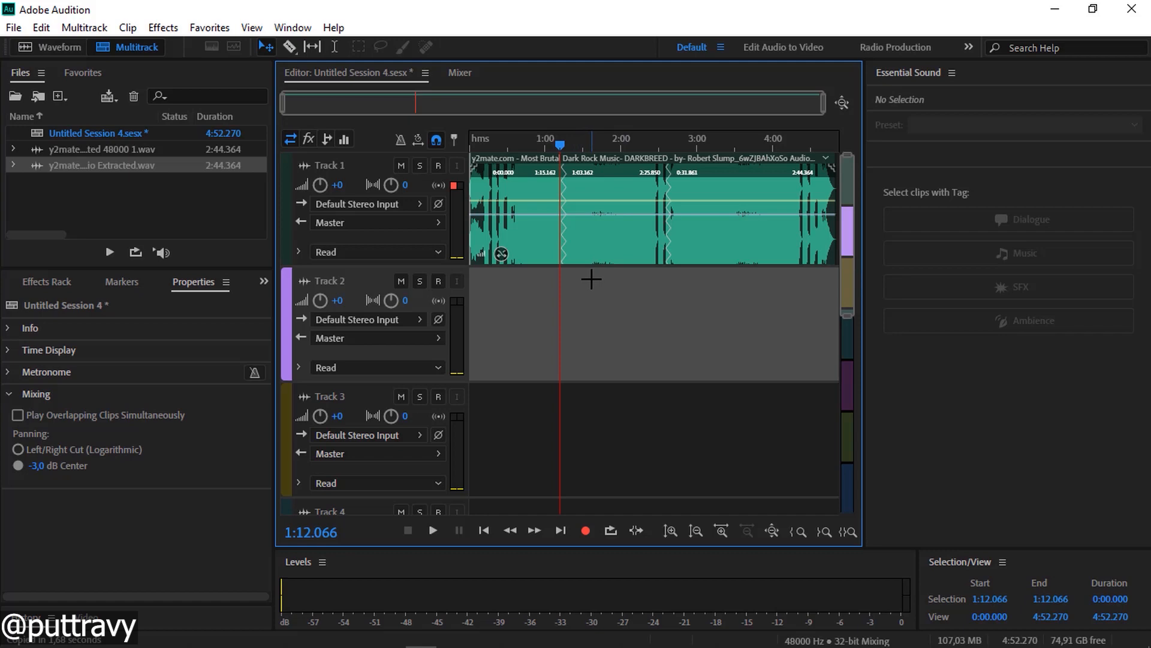
# Export the session to Premiere Pro as Untitled Session 4 (AU Tracks).xml, with each track as a stem and set to open in Premiere Pro.
pyautogui.click(12, 29)
pyautogui.moveTo(54, 349)
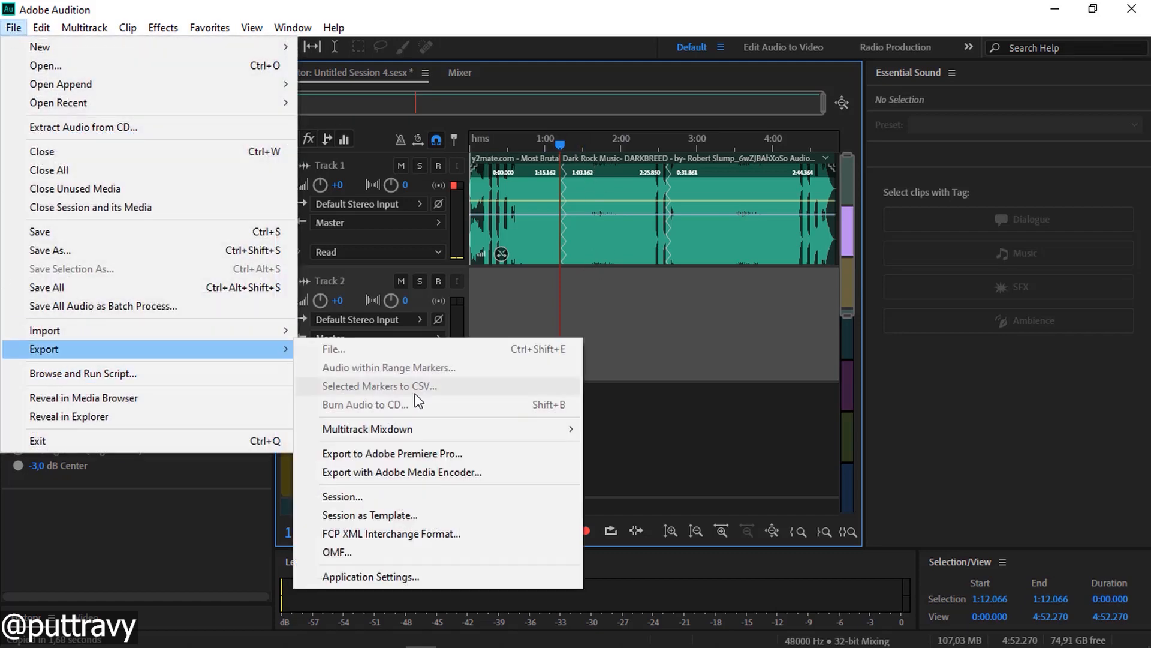
pyautogui.click(376, 455)
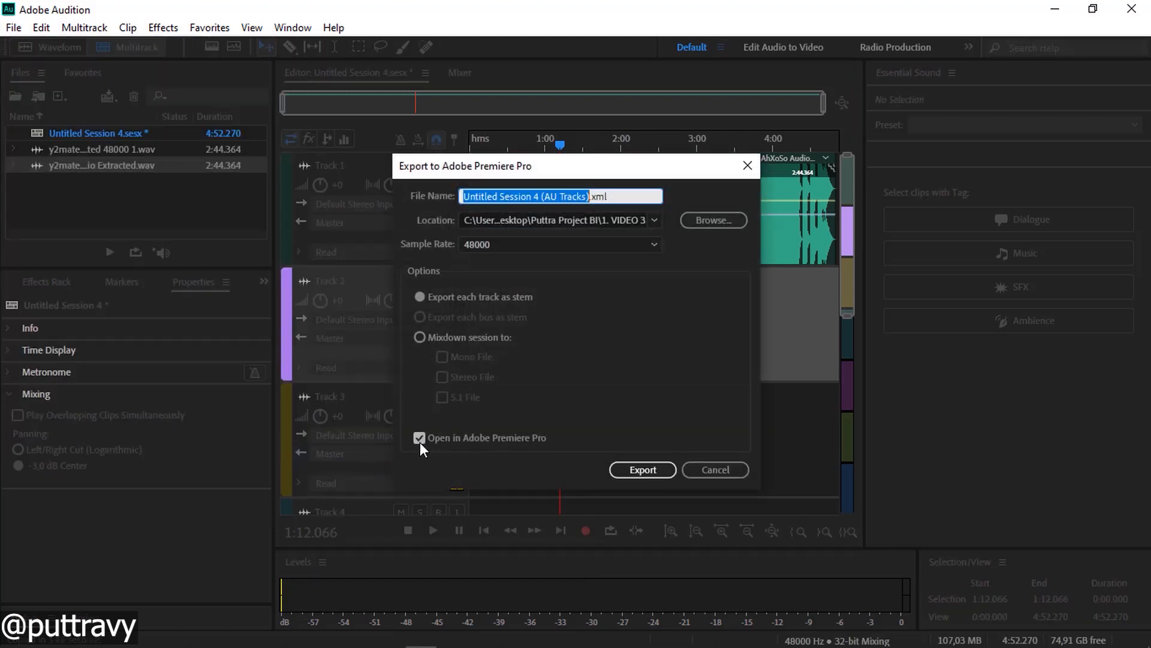
pyautogui.click(418, 440)
pyautogui.click(657, 474)
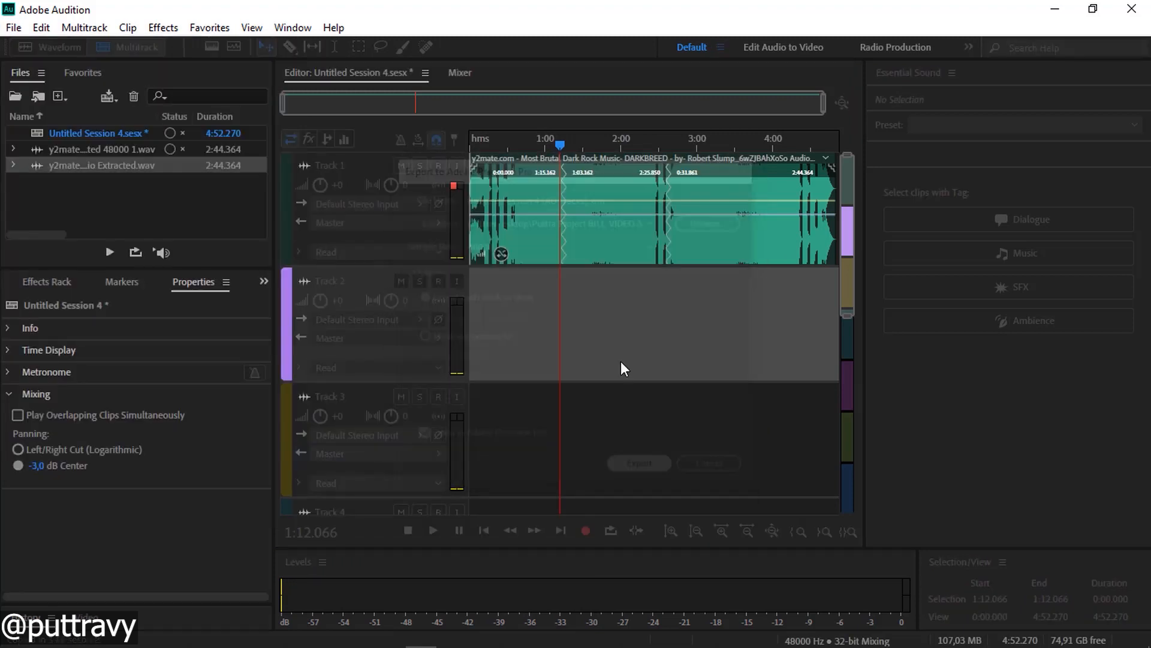
# Switch to Premiere Pro, copy the Audition tracks to a new audio track in the active sequence, and delete the original music clip from A3.
pyautogui.click(174, 635)
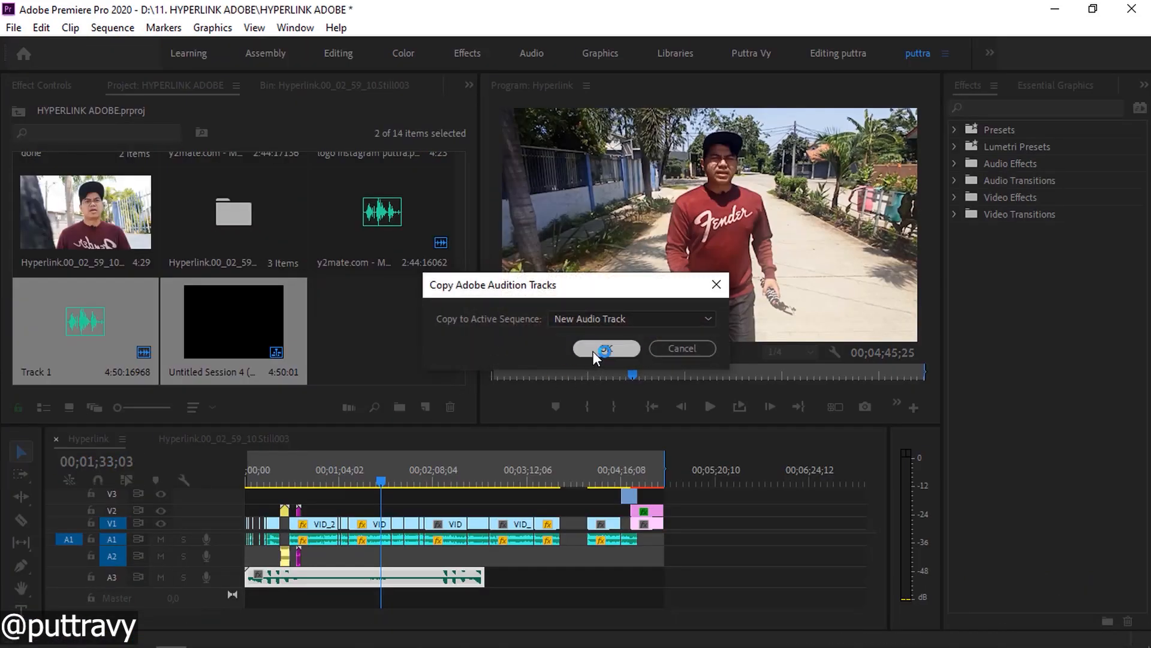
pyautogui.click(594, 350)
pyautogui.click(406, 579)
pyautogui.press('Delete')
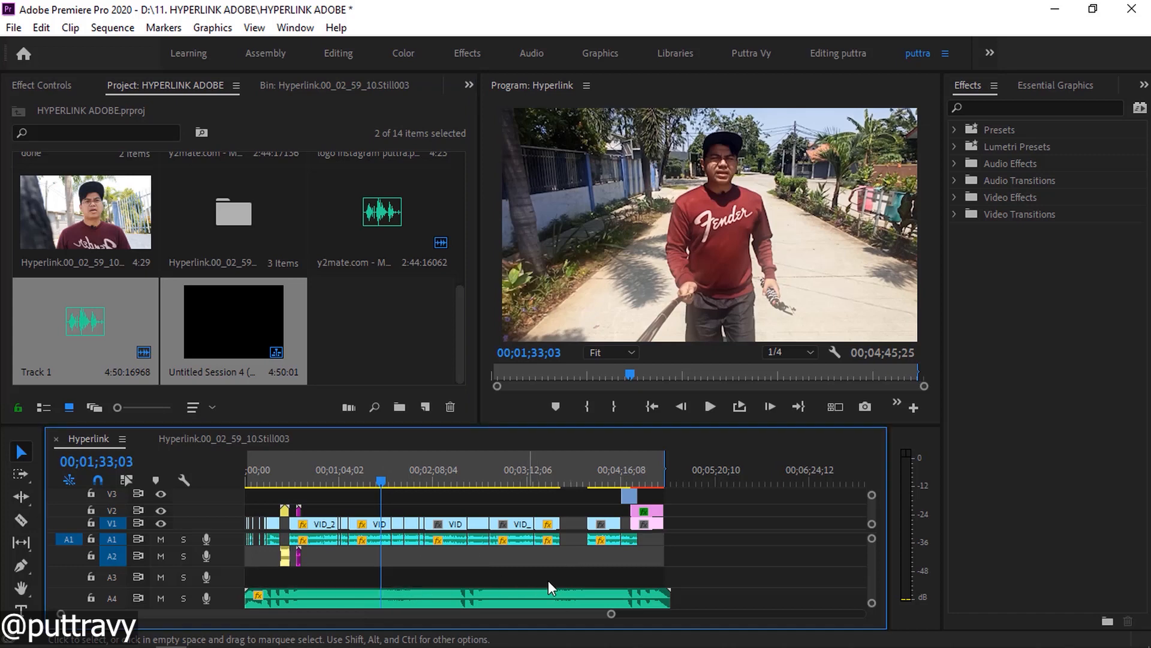
pyautogui.click(564, 597)
# Add a text layer at 00;03;02;08 in the Hyperlink sequence and move it down over the man's chest.
pyautogui.click(453, 482)
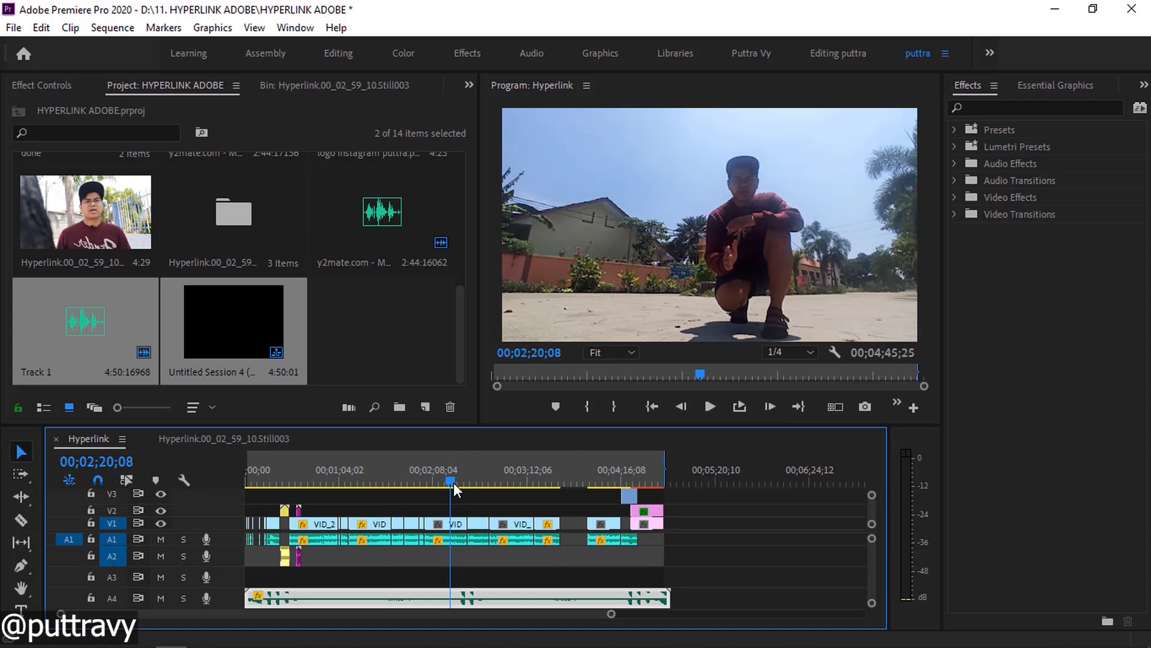
pyautogui.click(548, 479)
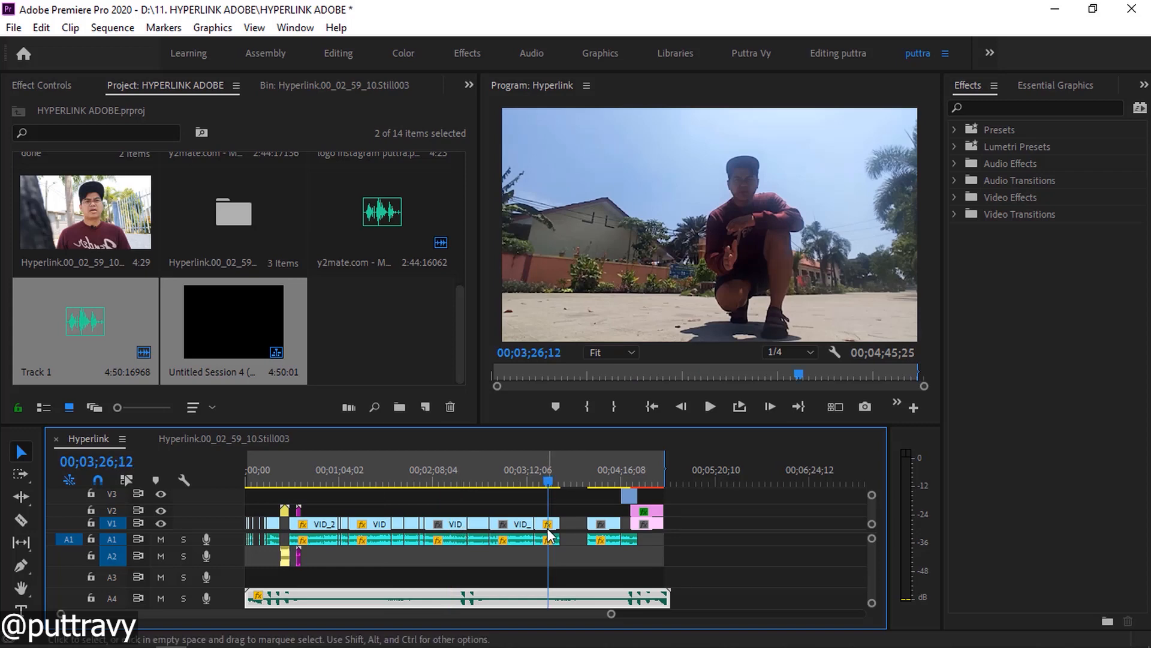
pyautogui.click(513, 478)
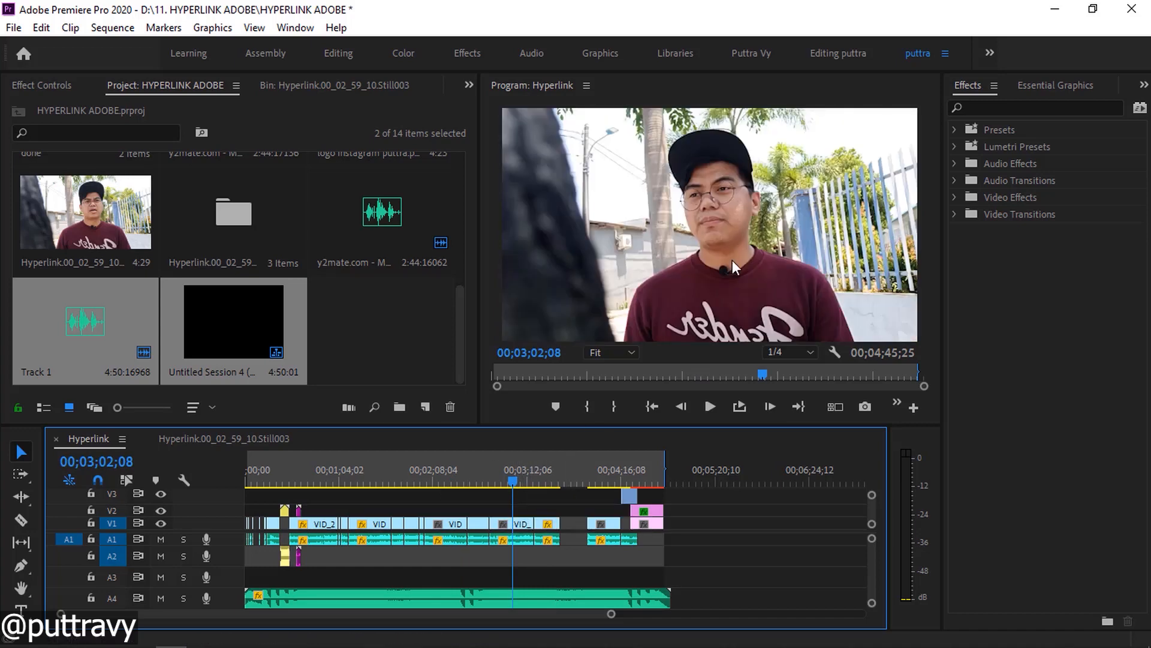
pyautogui.hotkey('ctrl', 't')
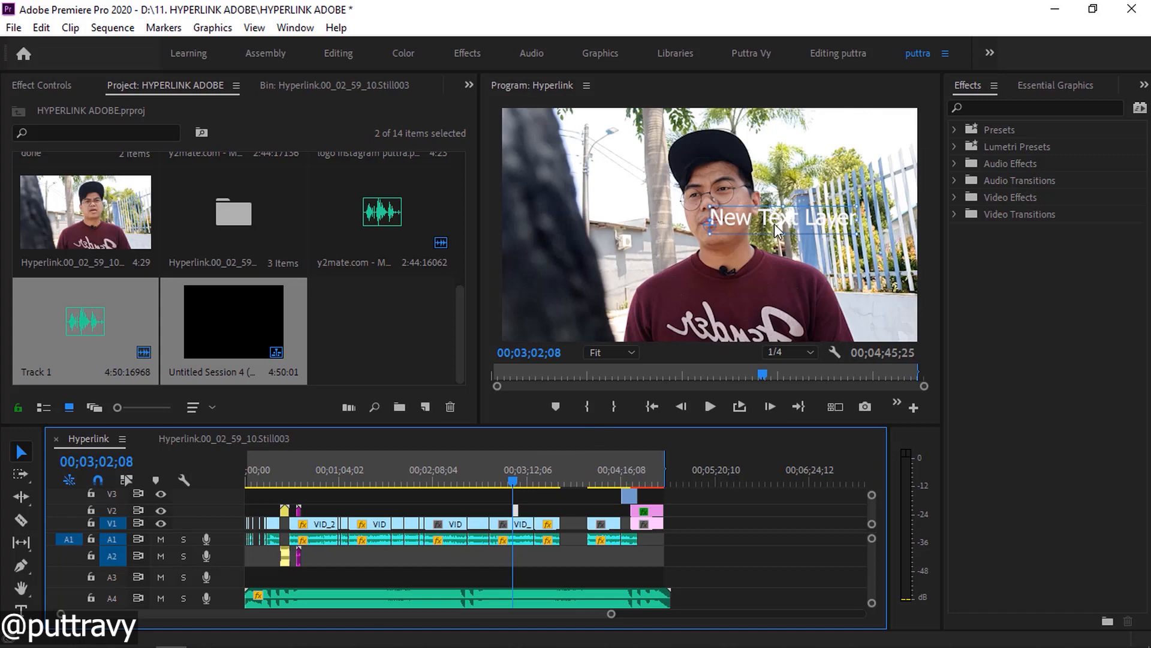
pyautogui.moveTo(774, 221); pyautogui.dragTo(722, 309)
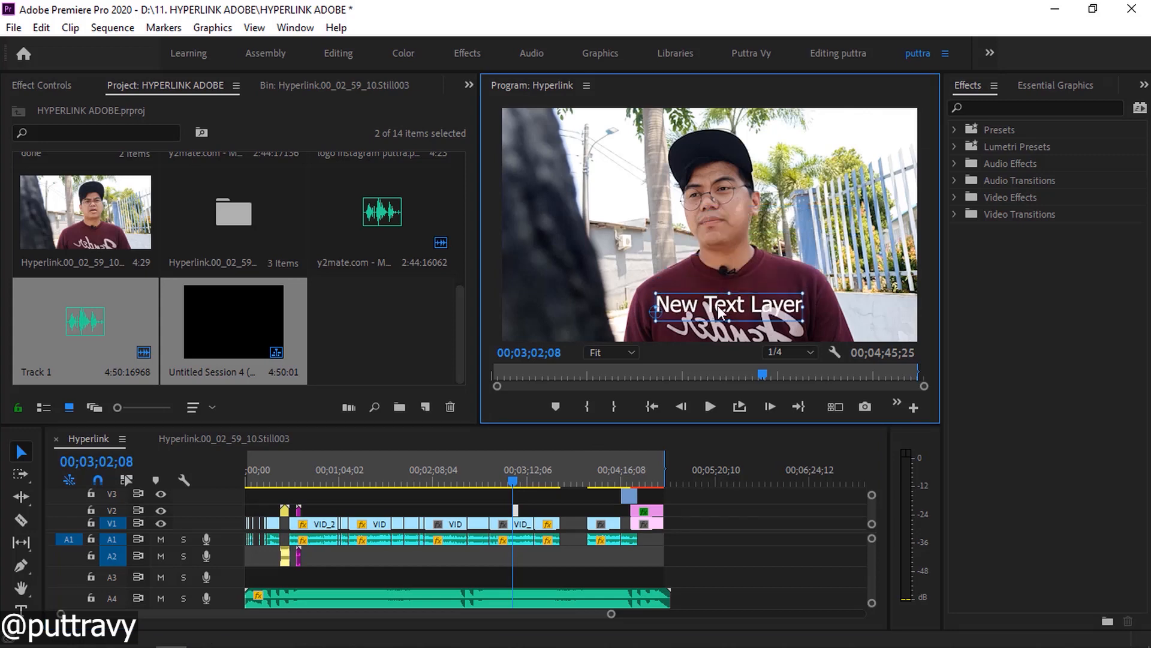
# Replace the placeholder wording of the new text layer with "hyperlink adobe".
pyautogui.press('t')
pyautogui.tripleClick(717, 303)
pyautogui.write('hyp')
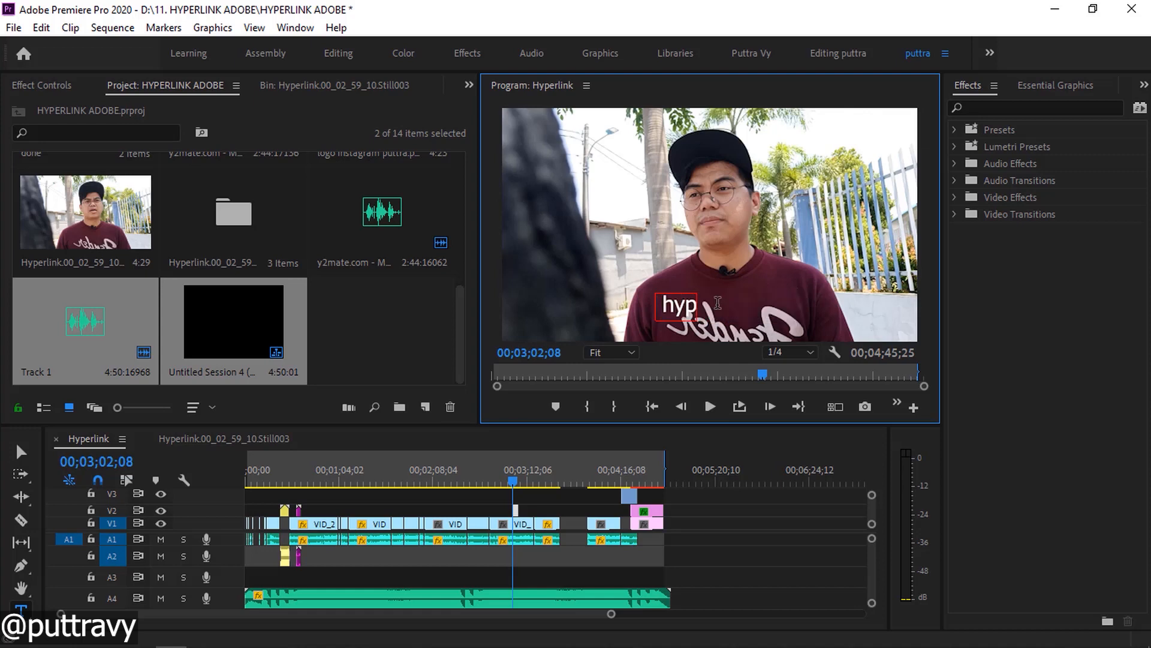
pyautogui.write('erlink')
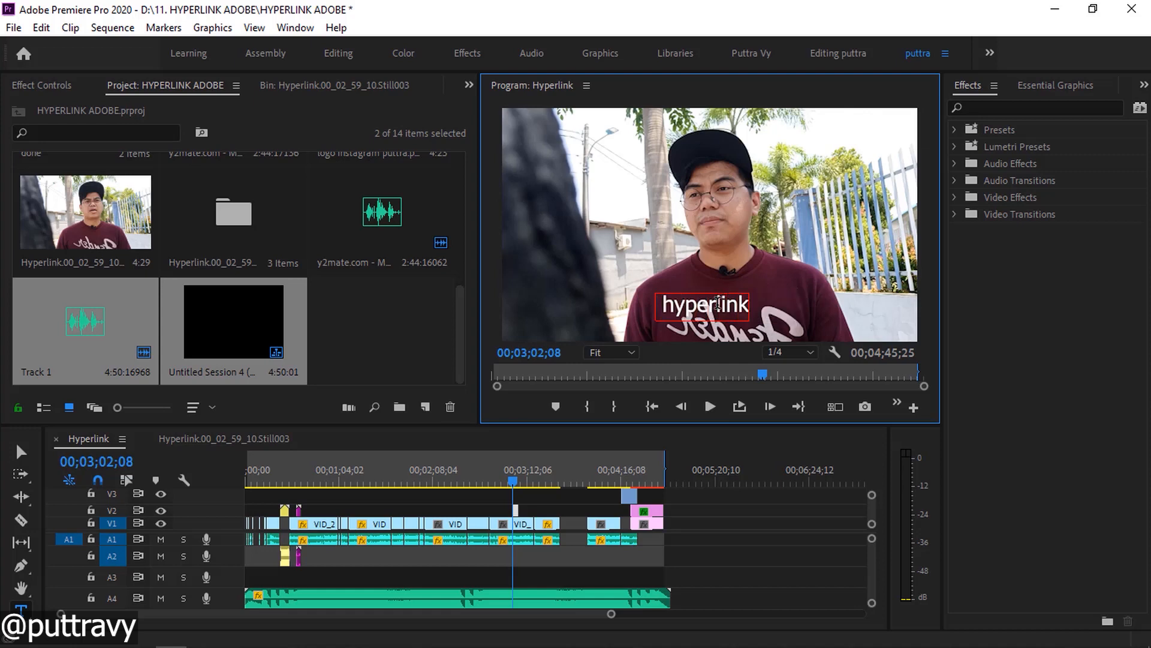
pyautogui.write(' adobe')
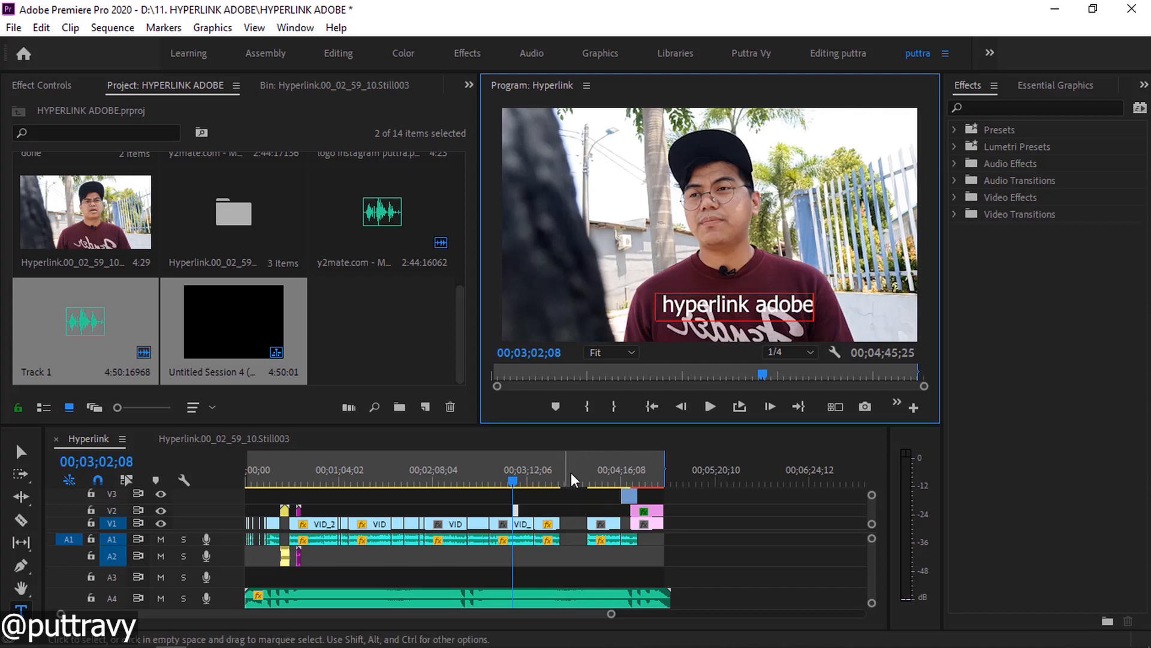
# Replace the text clip on V2 with an After Effects composition, saving the project as Untitled Project in the 11. HYPERLINK ADOBE folder.
pyautogui.click(548, 501)
pyautogui.scroll(3, 549, 501)
pyautogui.scroll(3, 548, 501)
pyautogui.rightClick(587, 511)
pyautogui.click(696, 209)
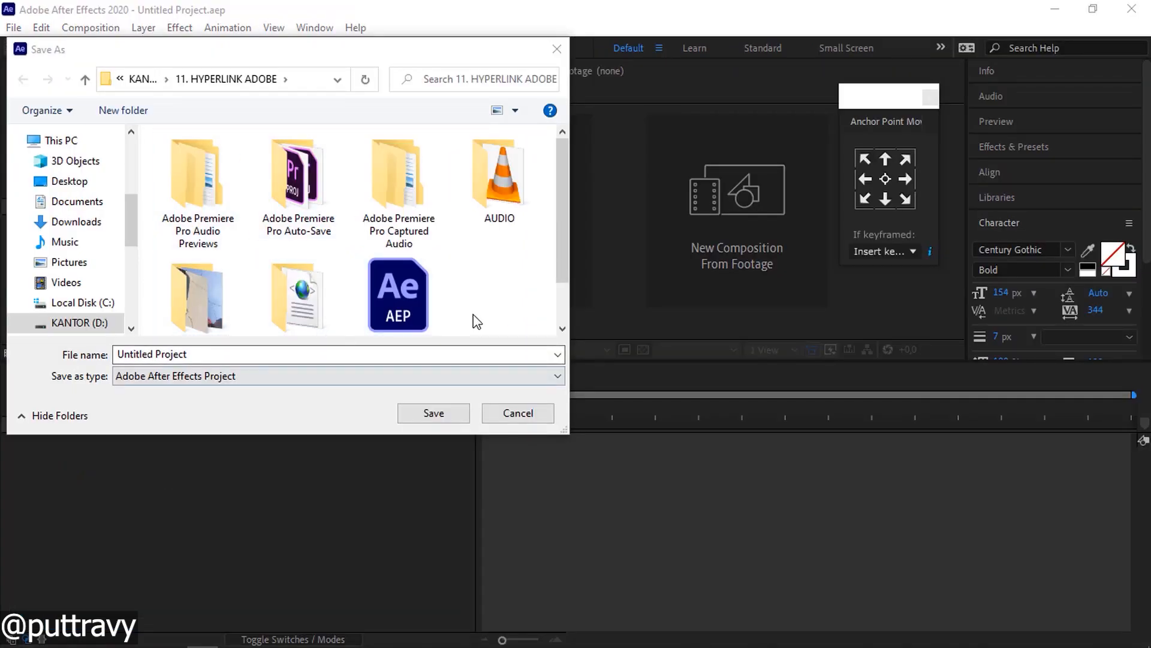
pyautogui.click(433, 413)
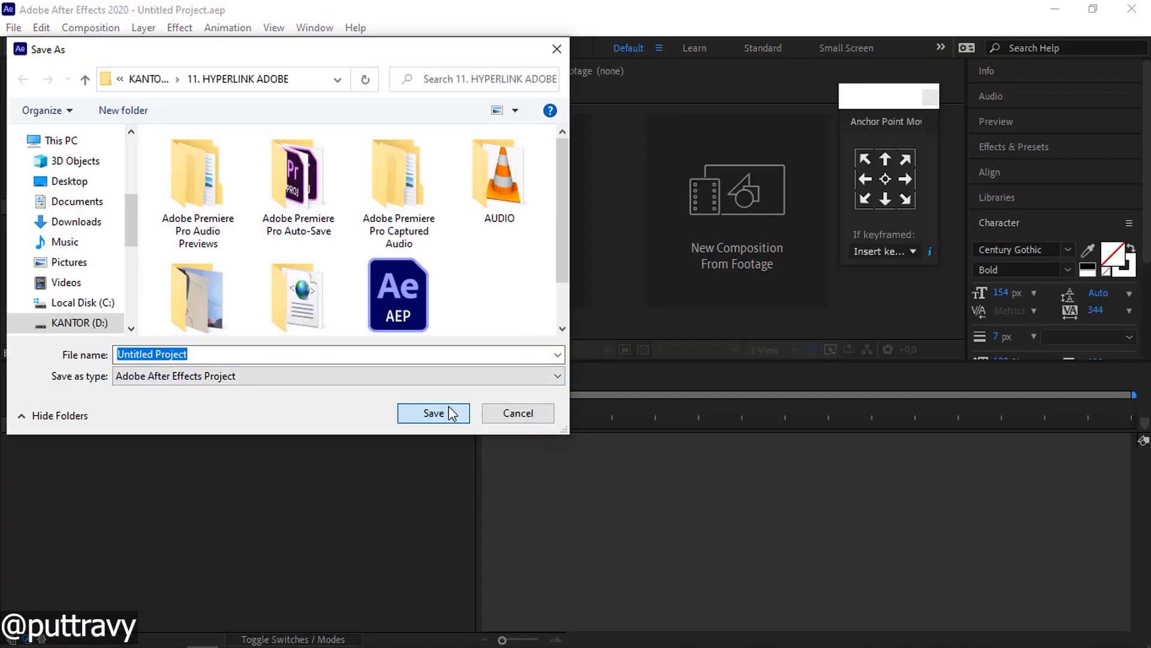
pyautogui.press('Return')
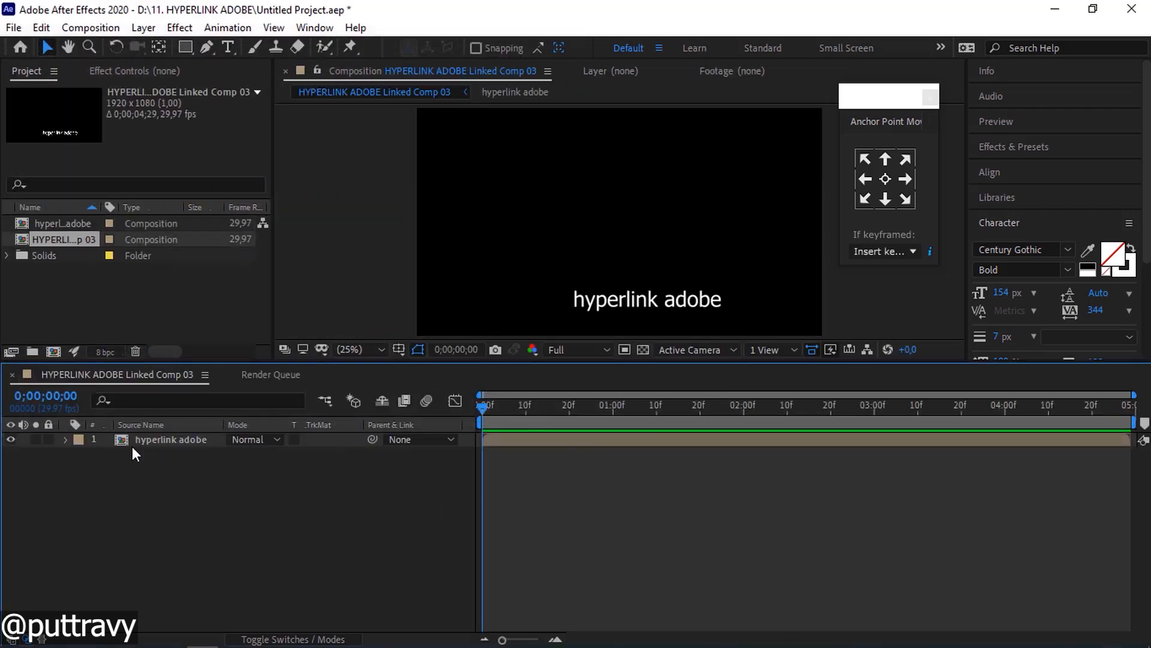
# Open the nested hyperlink adobe composition and change its text to "hyperlink adobe PS".
pyautogui.click(182, 441)
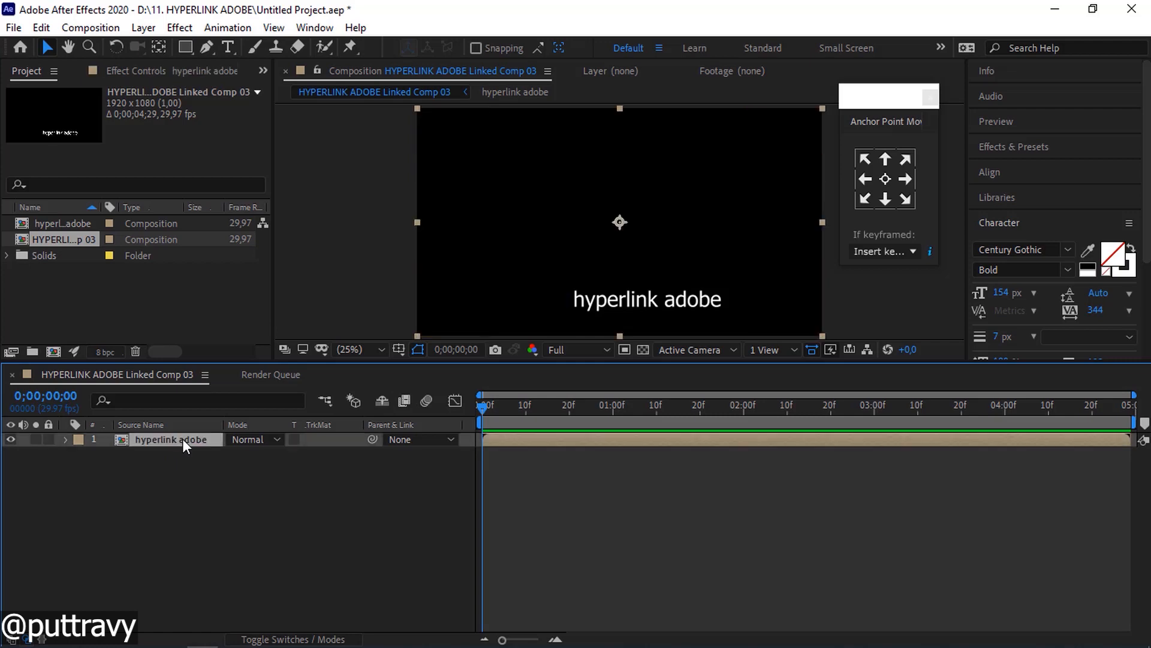
pyautogui.doubleClick(182, 438)
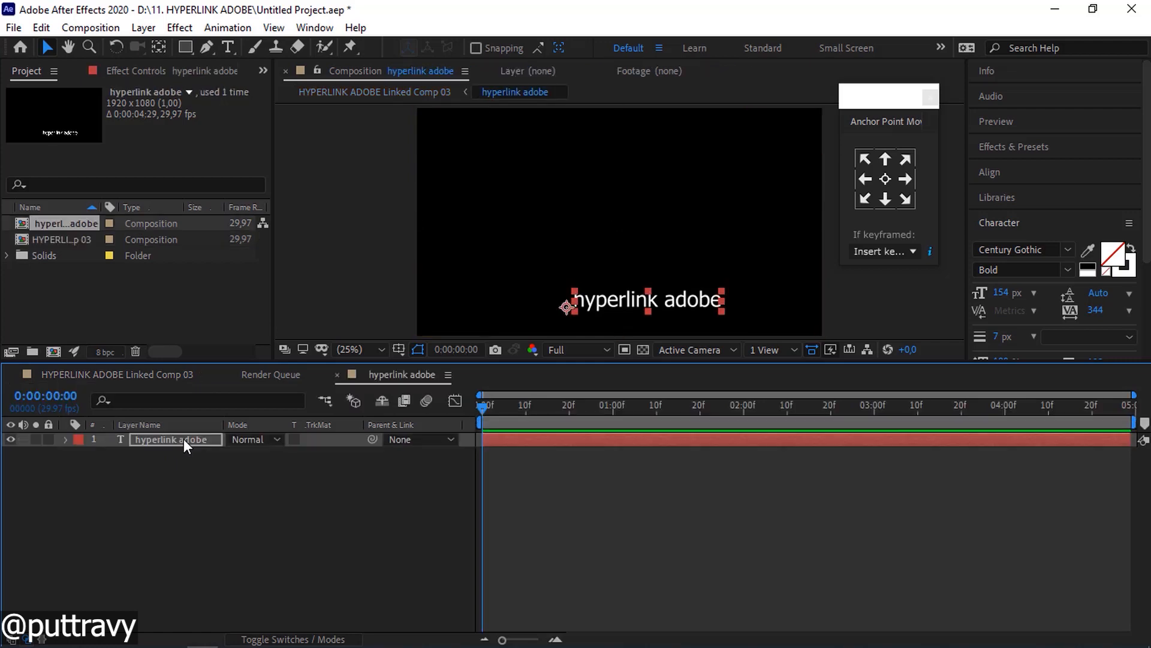
pyautogui.doubleClick(641, 302)
pyautogui.click(681, 304)
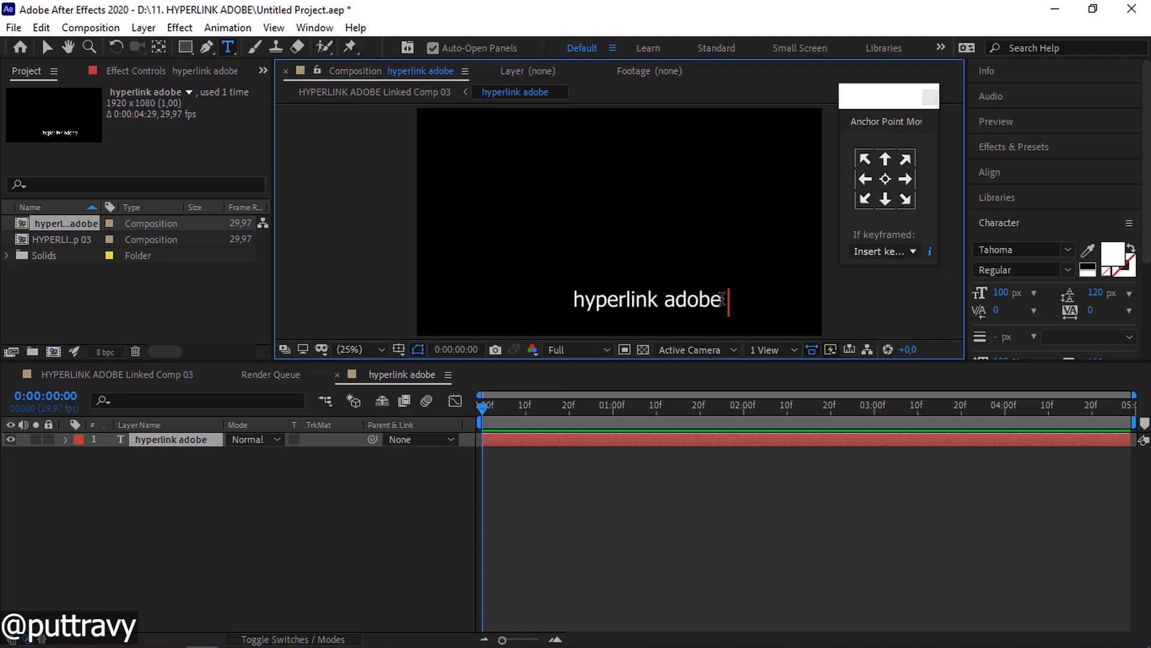
pyautogui.write('OS')
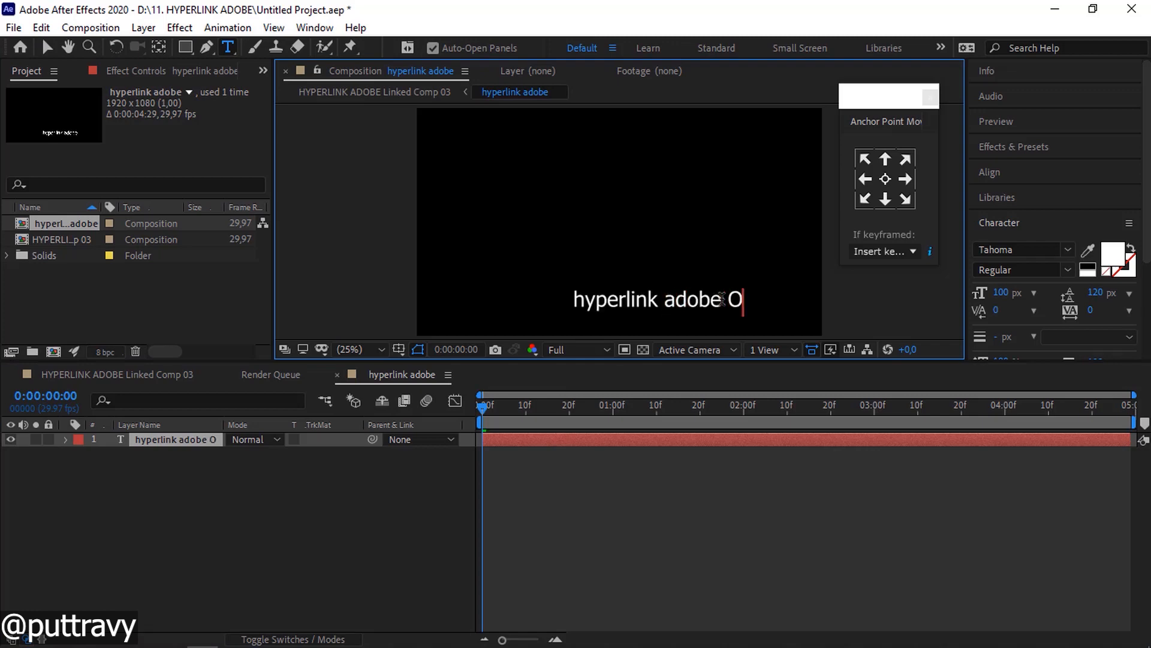
pyautogui.press('BackSpace')
pyautogui.press('BackSpace')
pyautogui.write('PS')
pyautogui.click(625, 437)
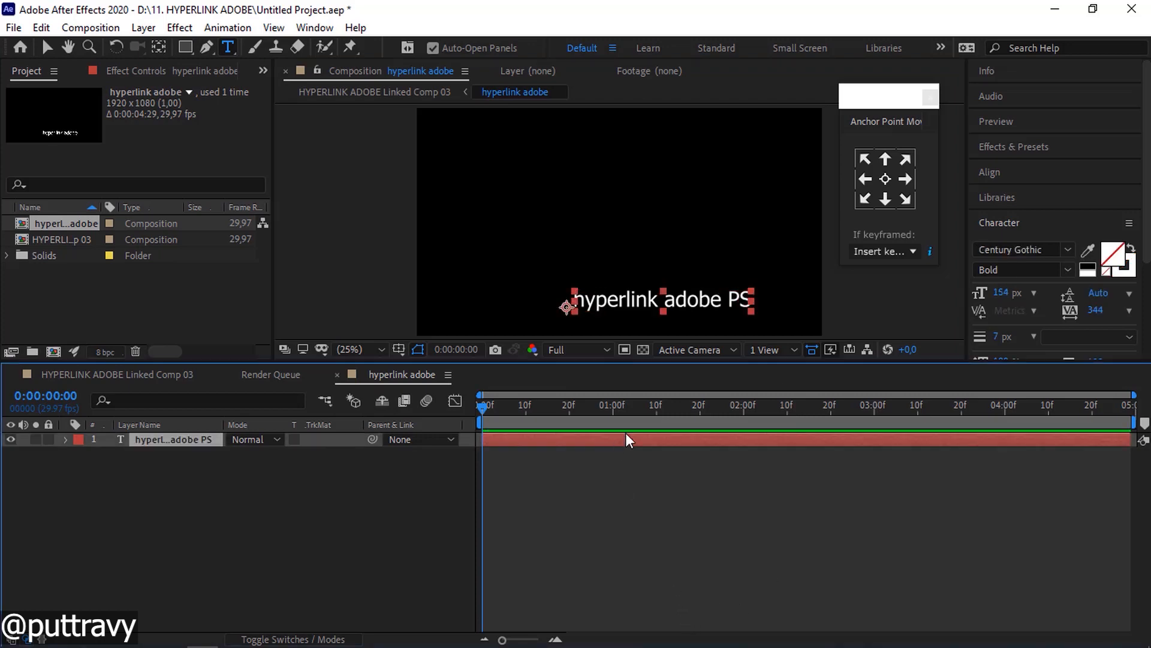
# Center the text layer horizontally and vertically in the composition.
pyautogui.click(1002, 171)
pyautogui.click(1013, 214)
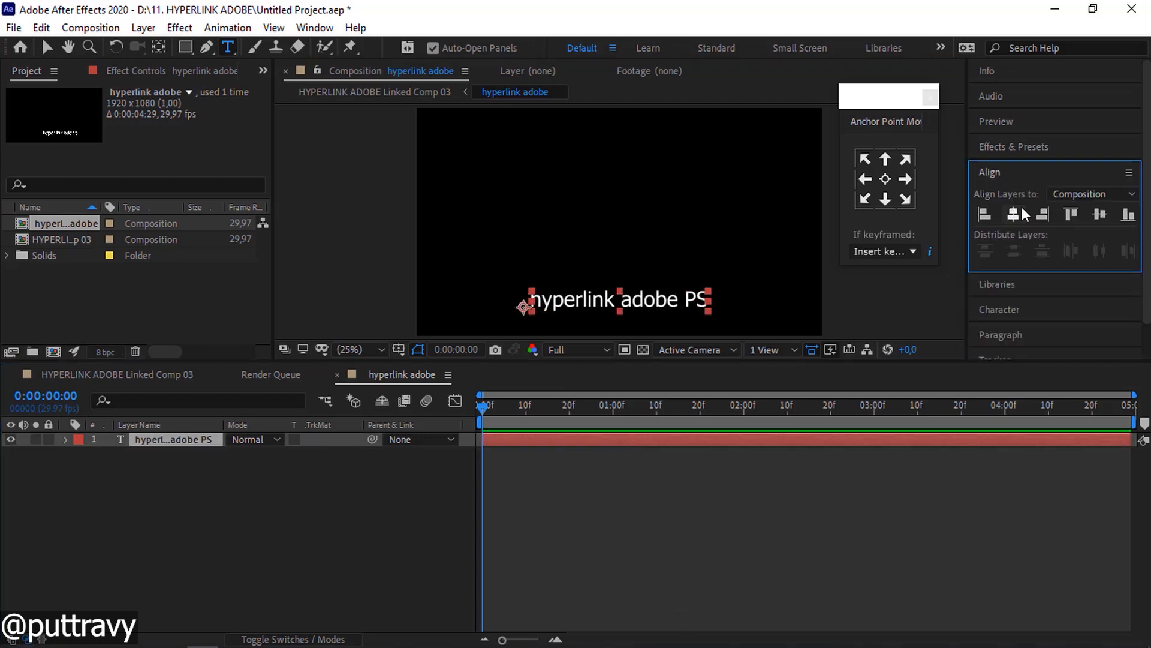
pyautogui.click(1099, 214)
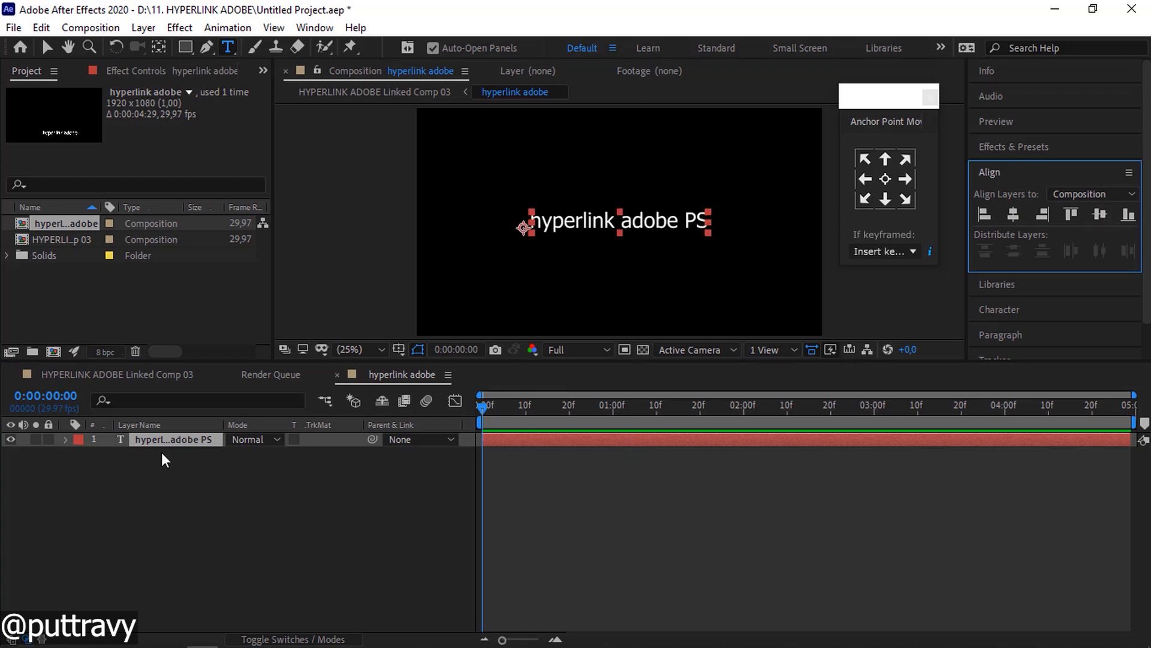
# Add a Line Spacing text animator to the hyperlink adobe PS layer.
pyautogui.click(65, 439)
pyautogui.click(354, 454)
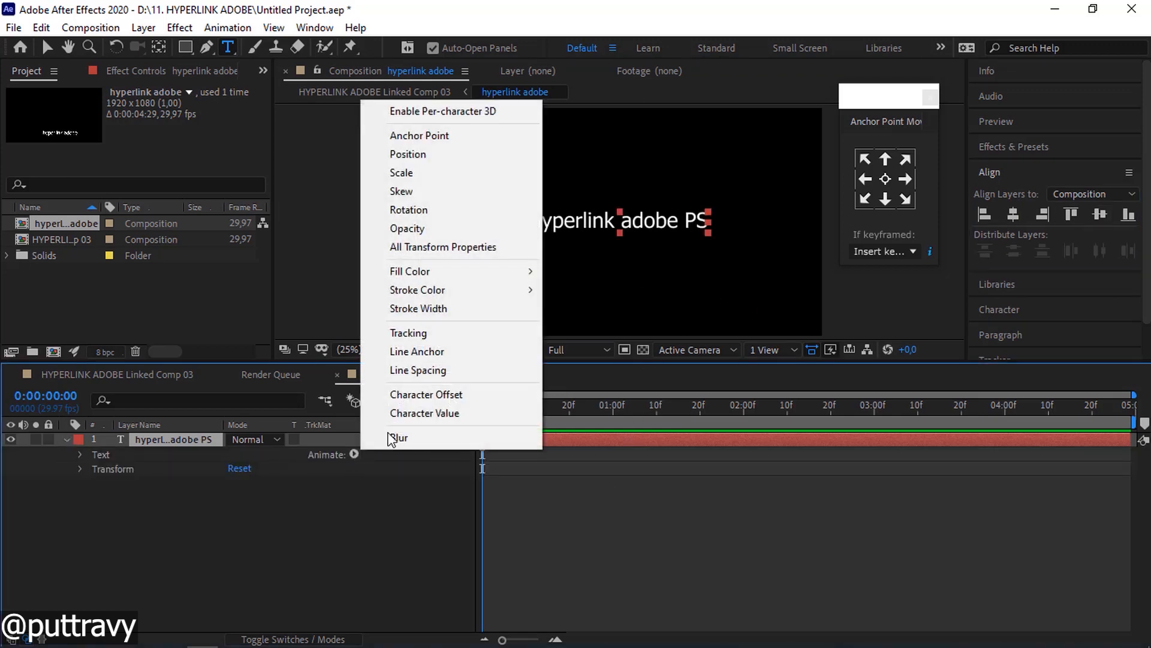
pyautogui.click(441, 372)
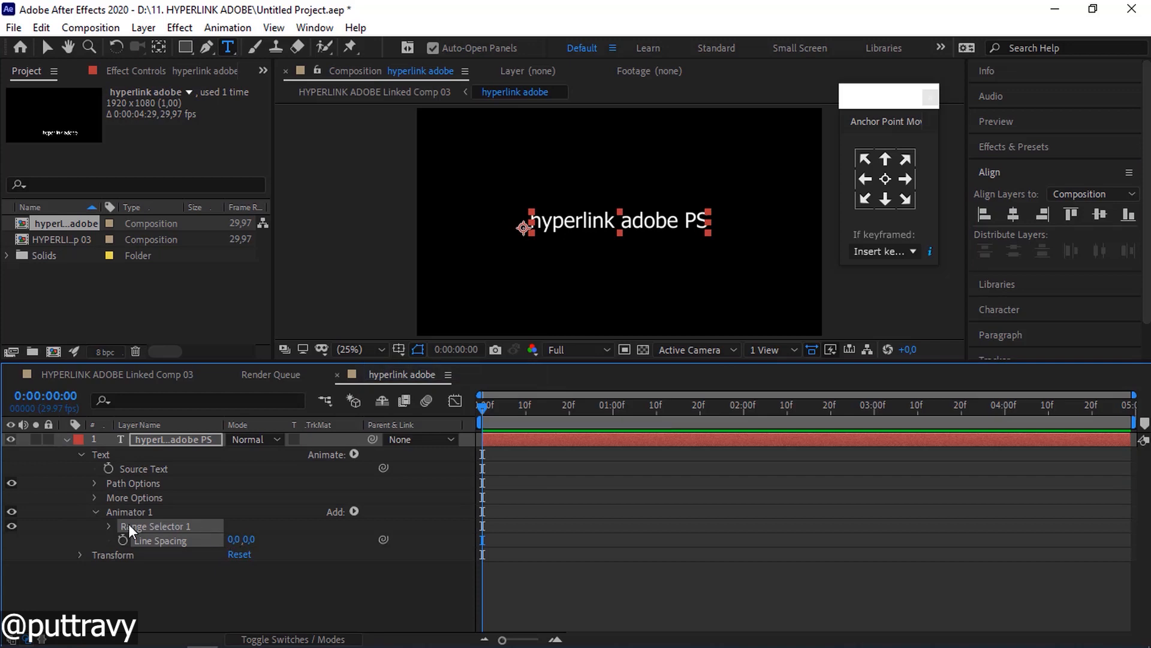
# Add an Opacity property to Animator 1 and set it to 0%.
pyautogui.click(354, 511)
pyautogui.moveTo(396, 518)
pyautogui.click(502, 310)
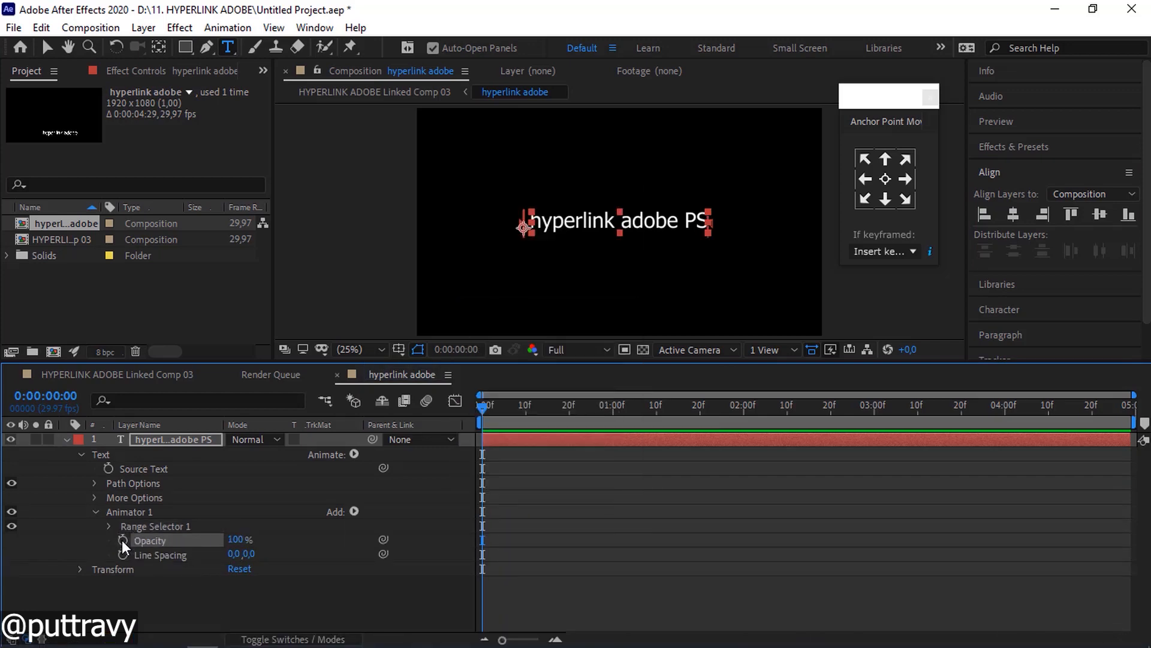
pyautogui.click(235, 539)
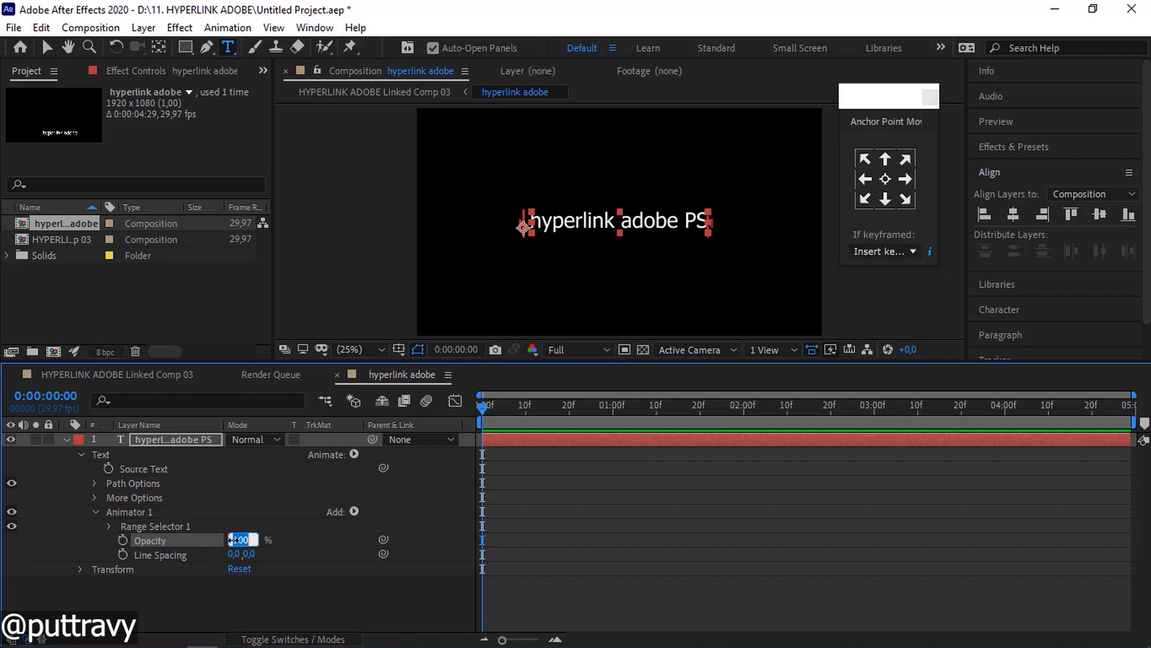
pyautogui.press('Return')
# Add a Scale property to Animator 1 and set it to 150%.
pyautogui.click(351, 512)
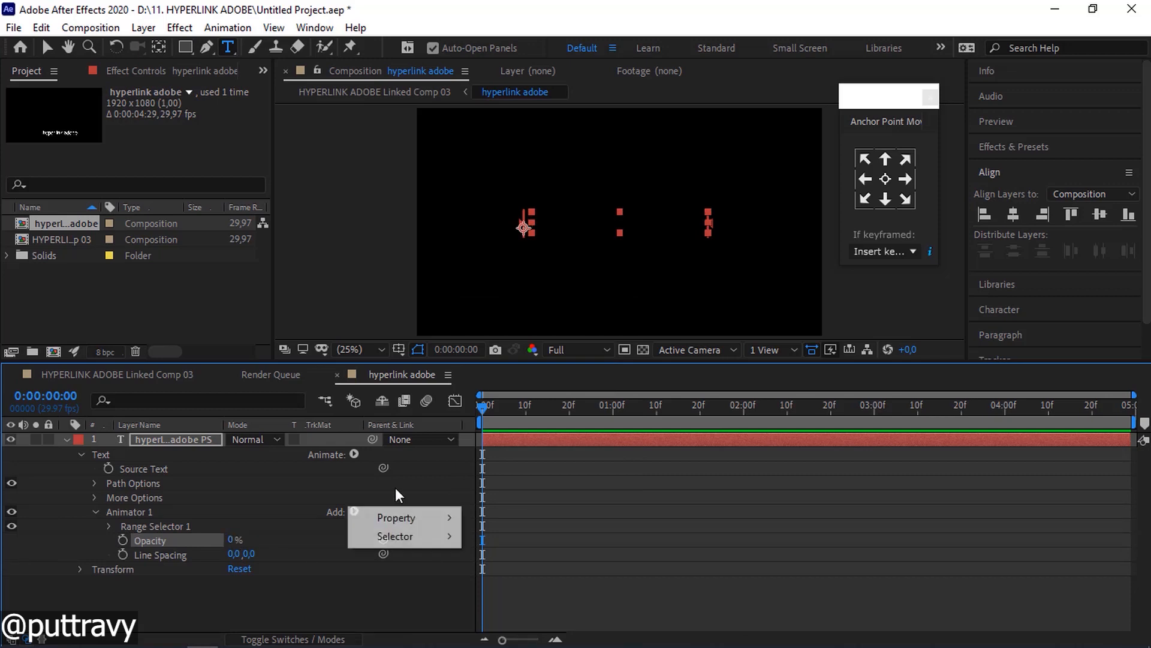
pyautogui.moveTo(393, 519)
pyautogui.click(498, 253)
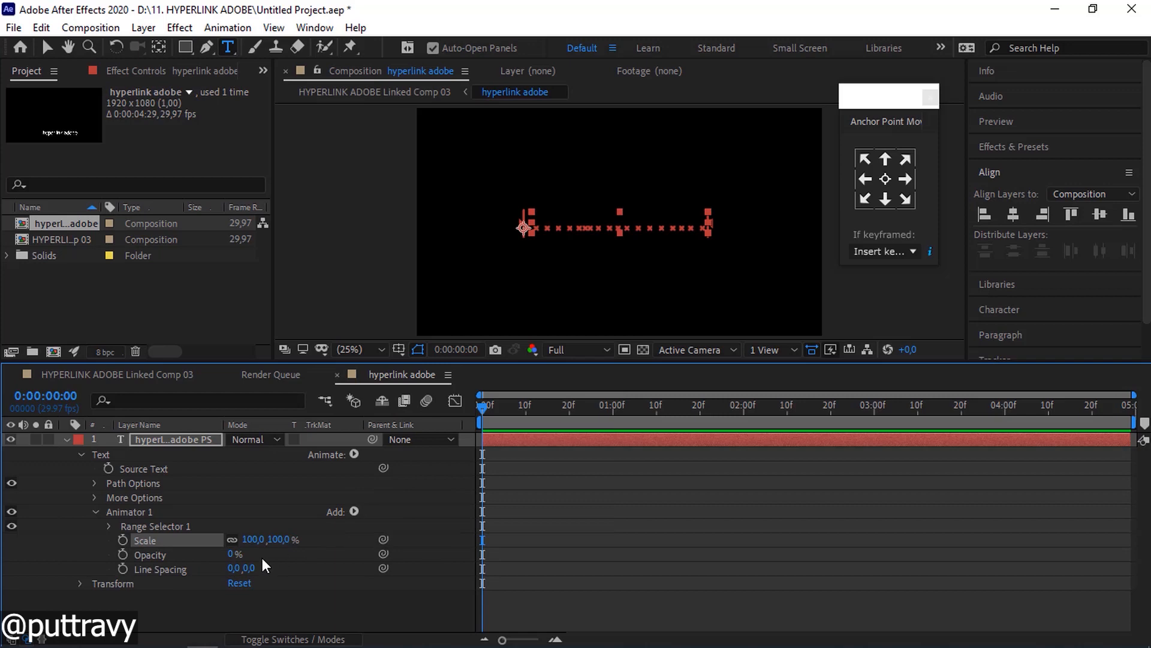
pyautogui.click(249, 539)
pyautogui.write('150')
pyautogui.press('Return')
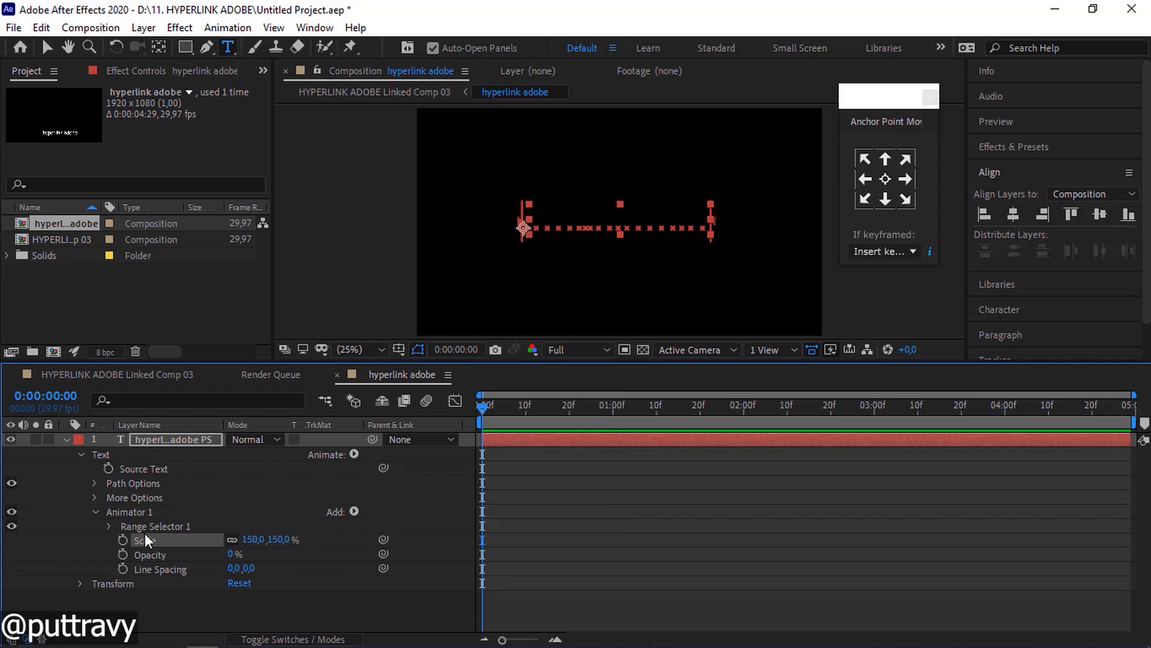
# Keyframe Range Selector 1's Offset at 0% at 0:00:00:00 and 100% at 0:00:01:00.
pyautogui.click(111, 525)
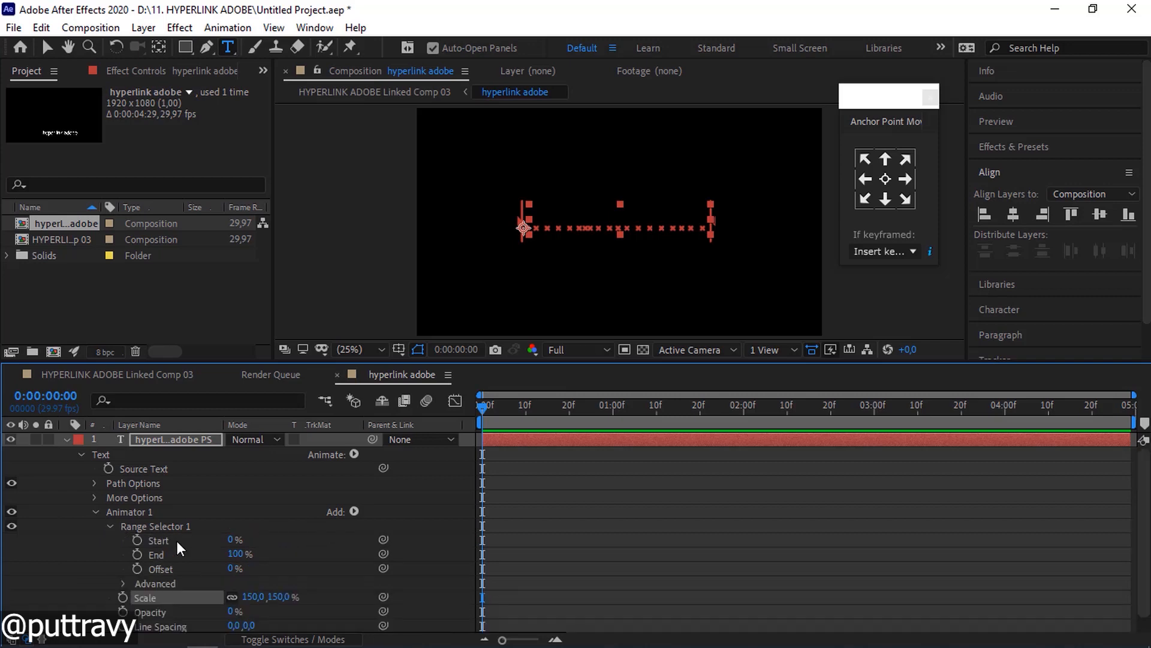
pyautogui.click(137, 569)
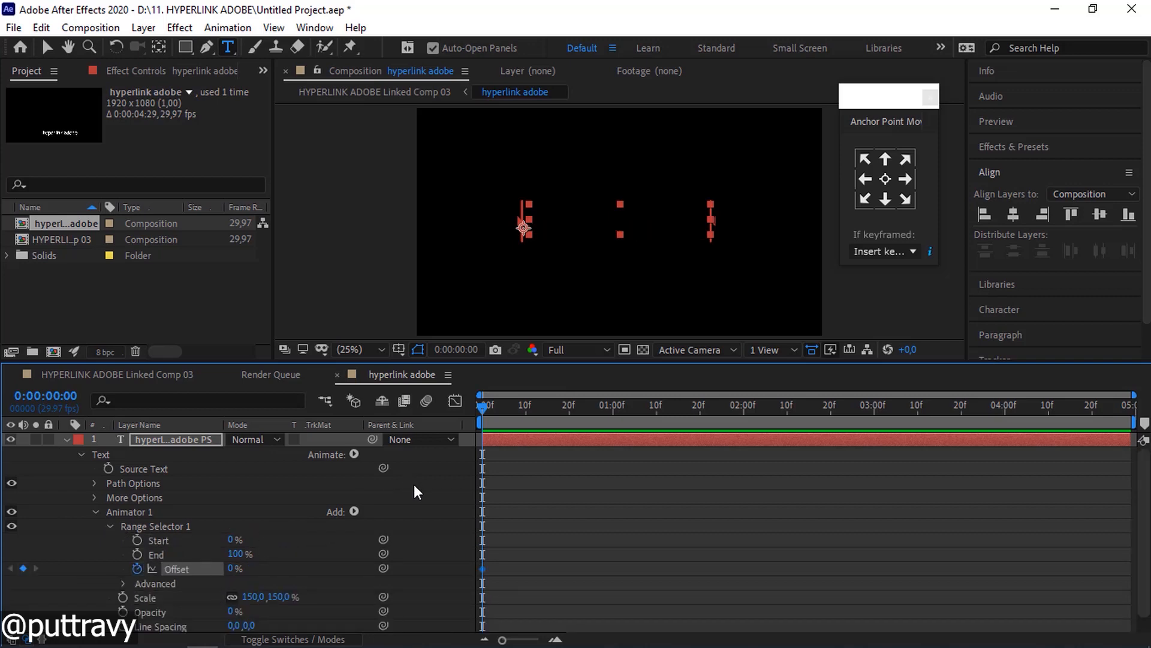
pyautogui.hotkey('shift', 'pagedown')
pyautogui.hotkey('shift', 'pagedown')
pyautogui.hotkey('shift', 'pagedown')
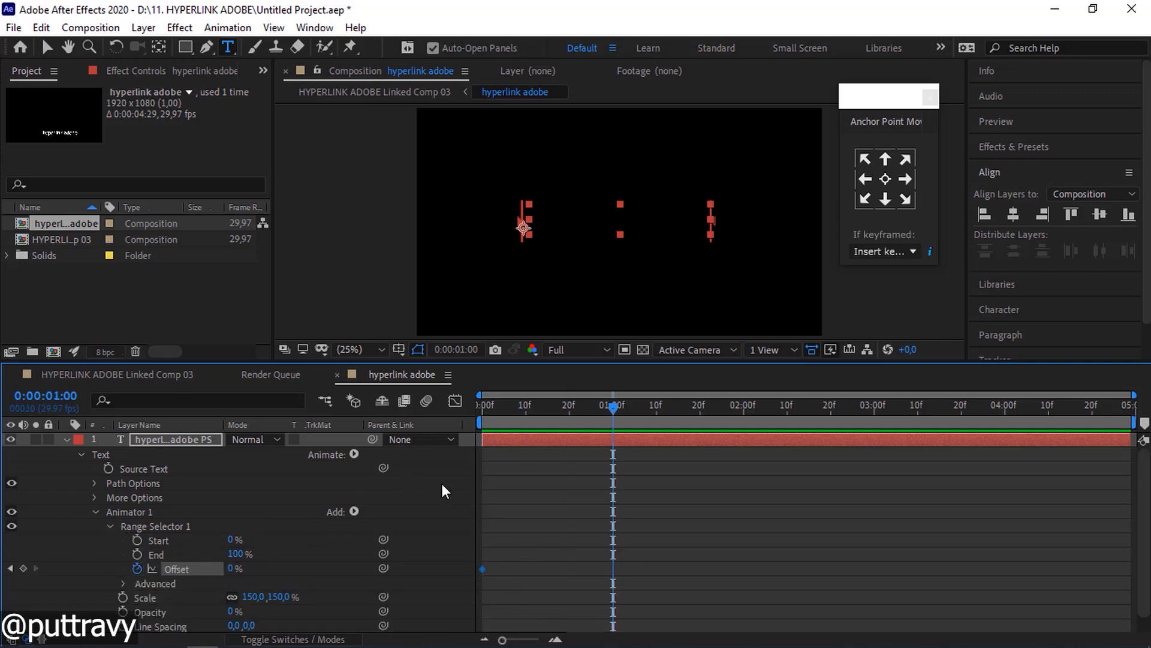
pyautogui.moveTo(230, 573); pyautogui.dragTo(320, 565)
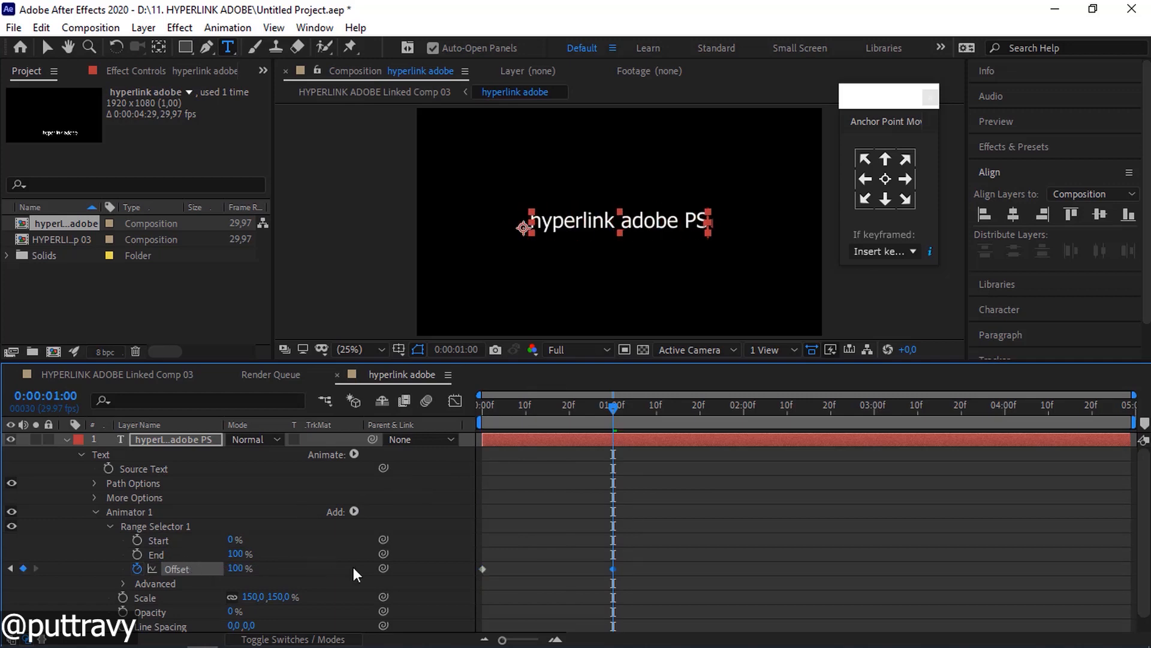
# Preview the text animation from the start of the composition and collapse the text layer's properties.
pyautogui.press('Home')
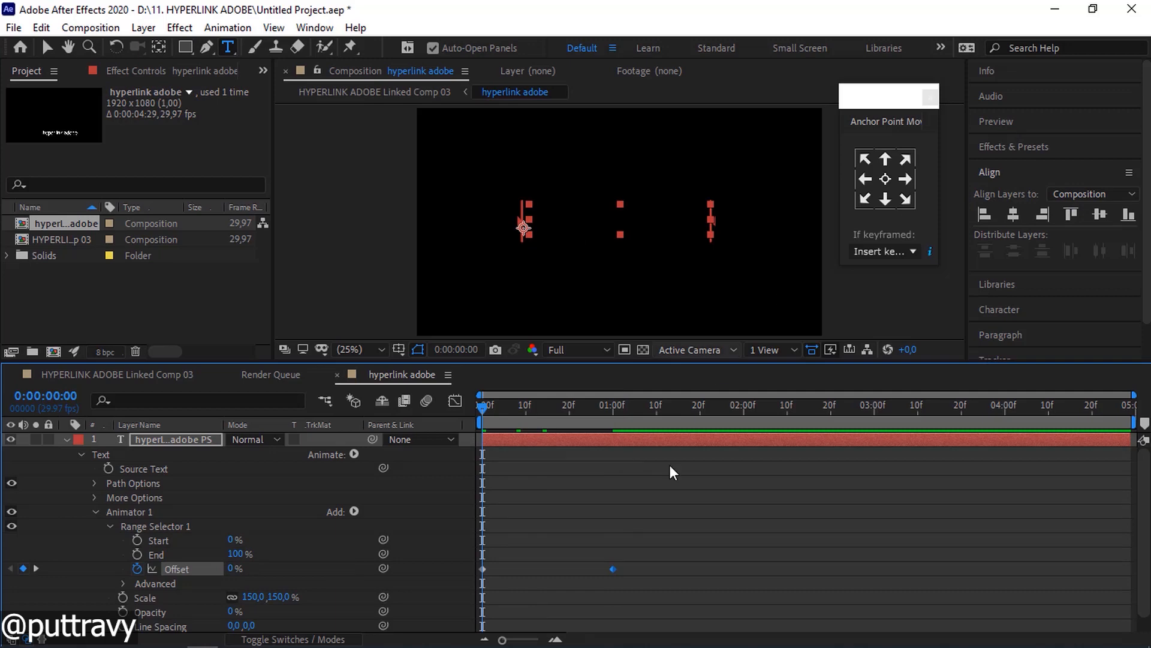
pyautogui.click(667, 486)
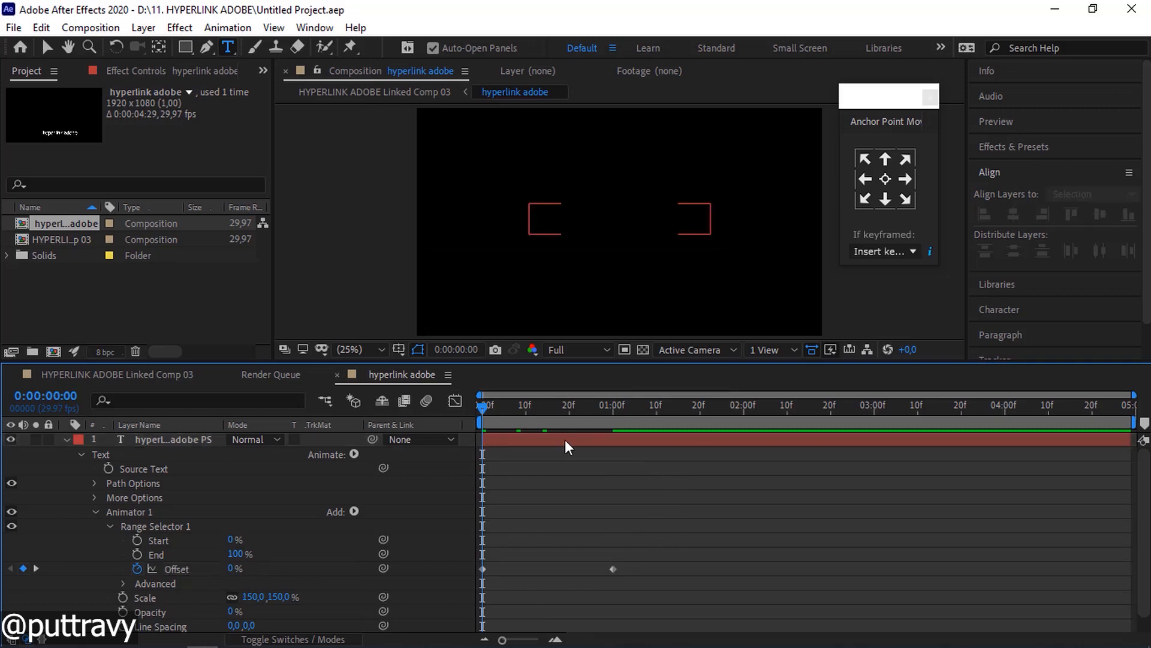
pyautogui.press('space')
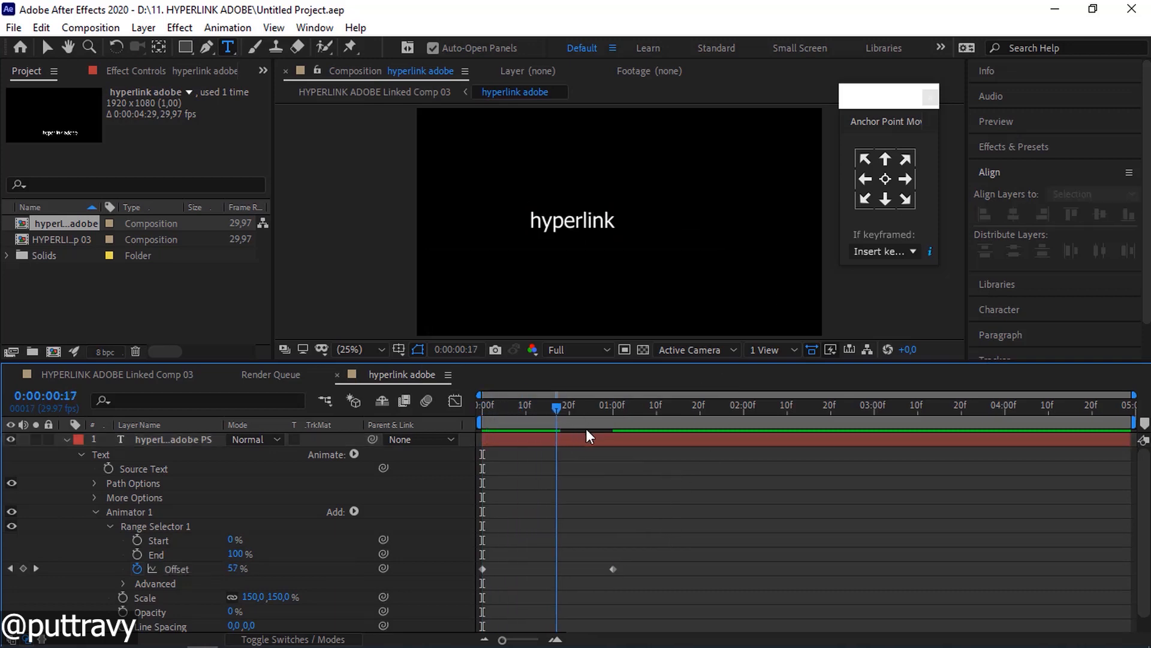
pyautogui.click(174, 439)
pyautogui.click(66, 439)
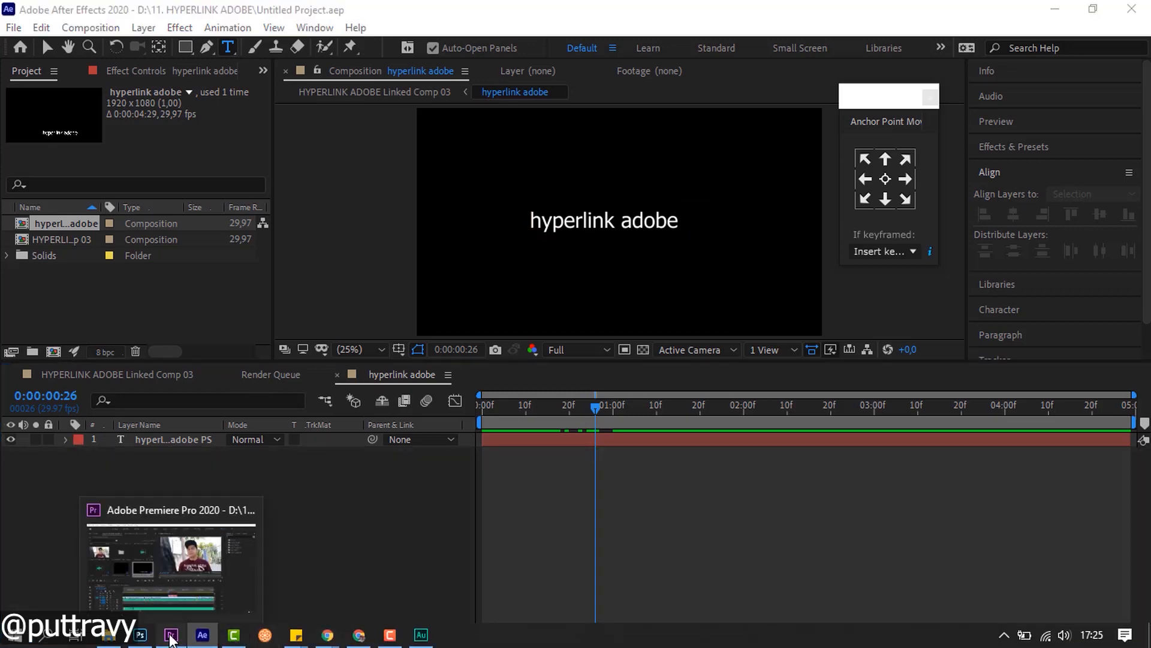
# Switch to Premiere Pro and scrub through the linked After Effects composition on V2 to check the updated title.
pyautogui.click(171, 635)
pyautogui.click(562, 482)
pyautogui.moveTo(565, 483); pyautogui.dragTo(573, 483)
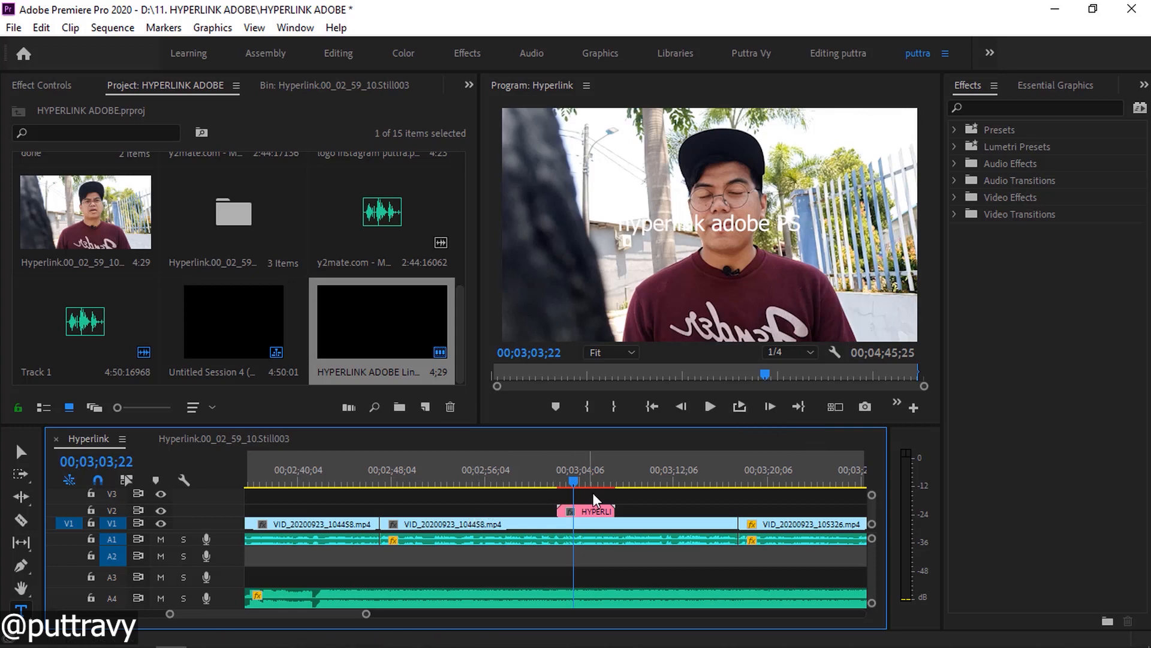
pyautogui.moveTo(574, 482)
pyautogui.mouseDown()
pyautogui.moveTo(597, 483)
pyautogui.moveTo(560, 484)
pyautogui.moveTo(590, 489)
pyautogui.mouseUp()
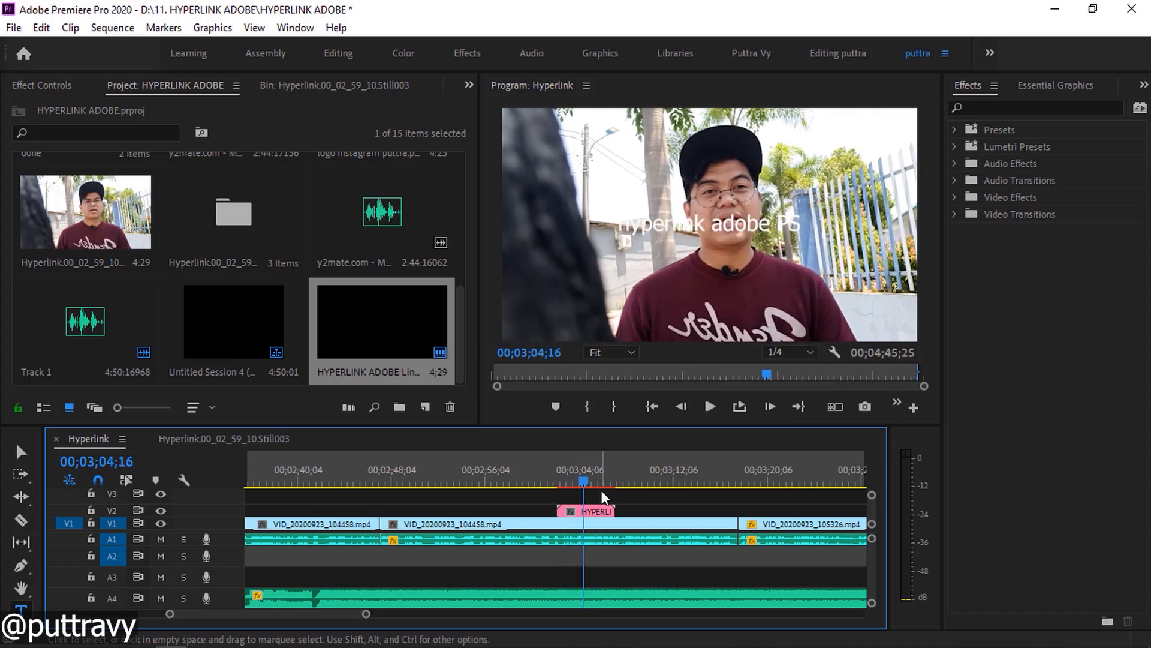
# Activate the Selection tool for the Hyperlink sequence.
pyautogui.press('v')
pyautogui.click(653, 508)
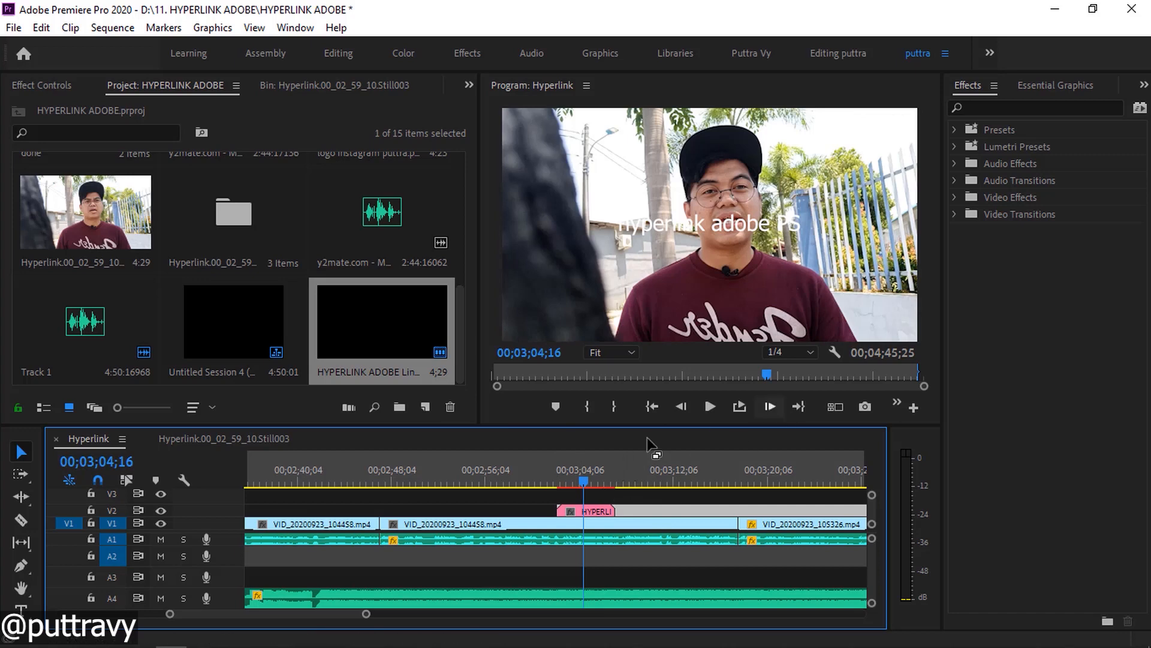
pyautogui.click(615, 496)
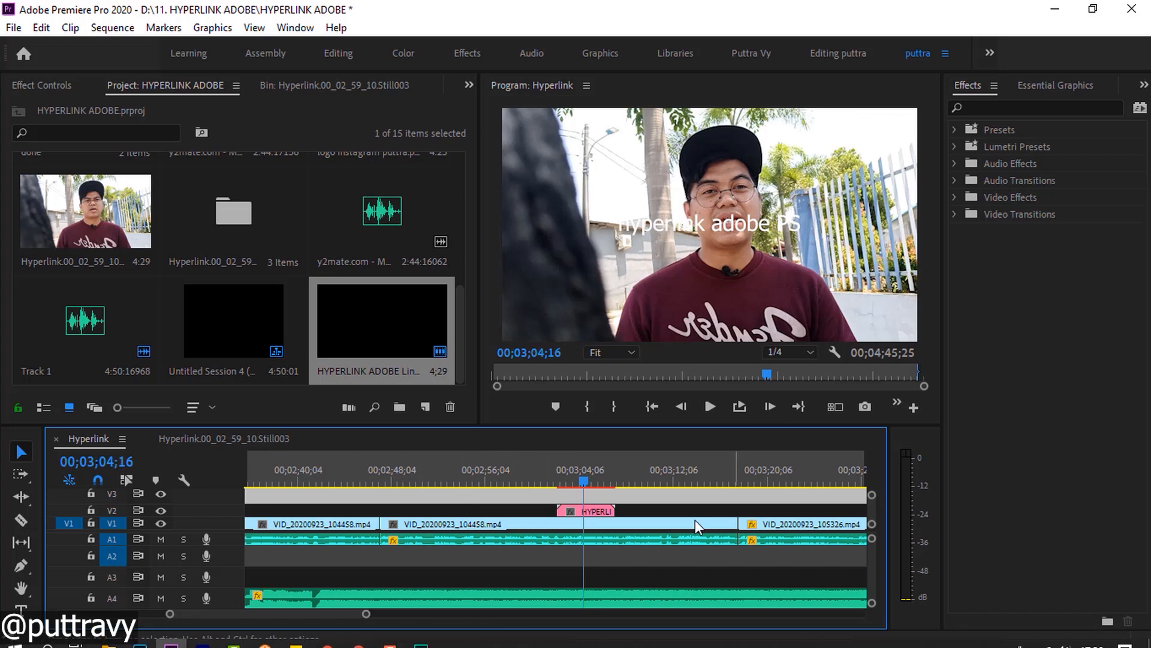
pyautogui.click(664, 506)
pyautogui.press('-')
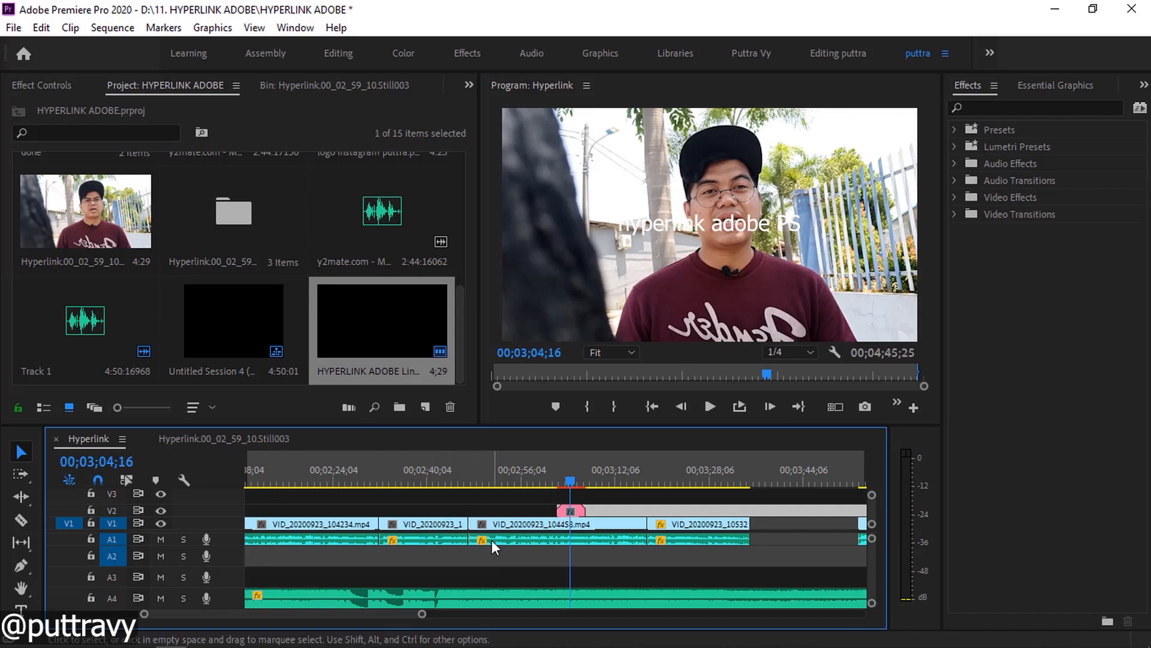
# Switch to File Explorer and open the 10. Intro Putra Ausa folder on drive D.
pyautogui.click(111, 639)
pyautogui.click(110, 639)
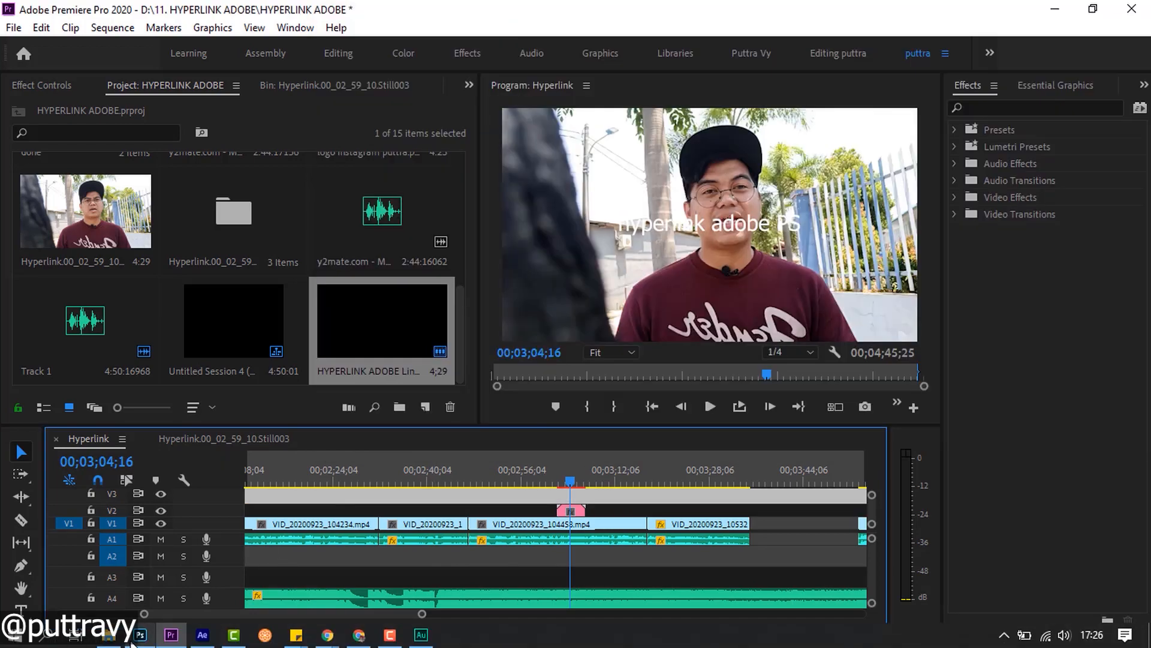
pyautogui.click(114, 639)
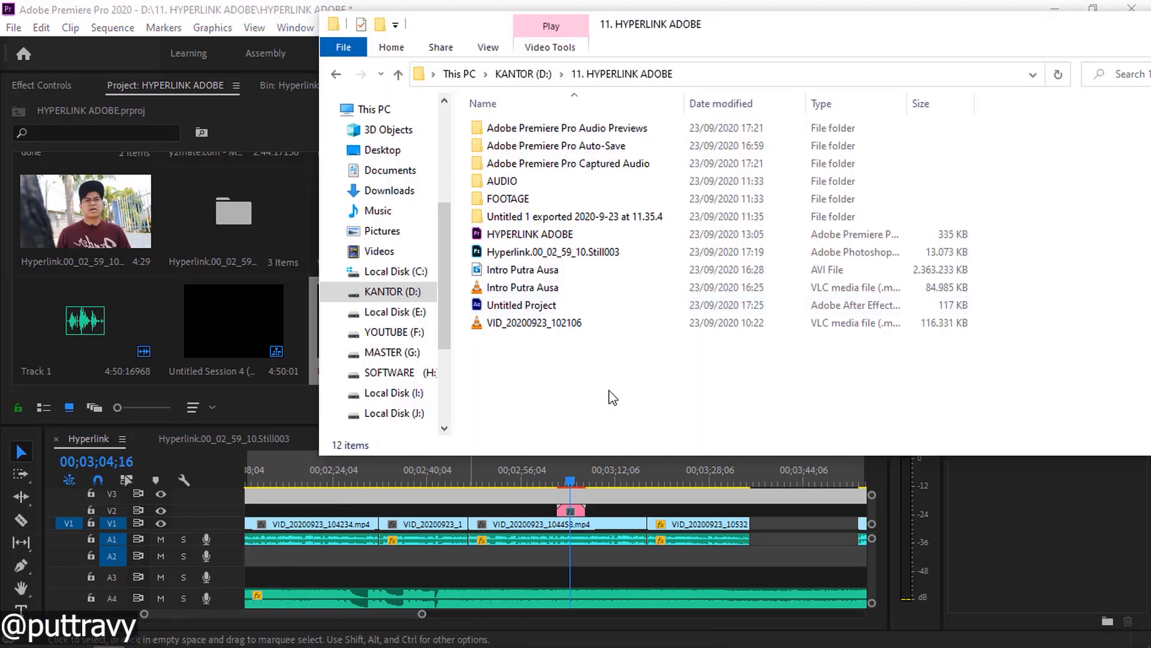
pyautogui.click(388, 293)
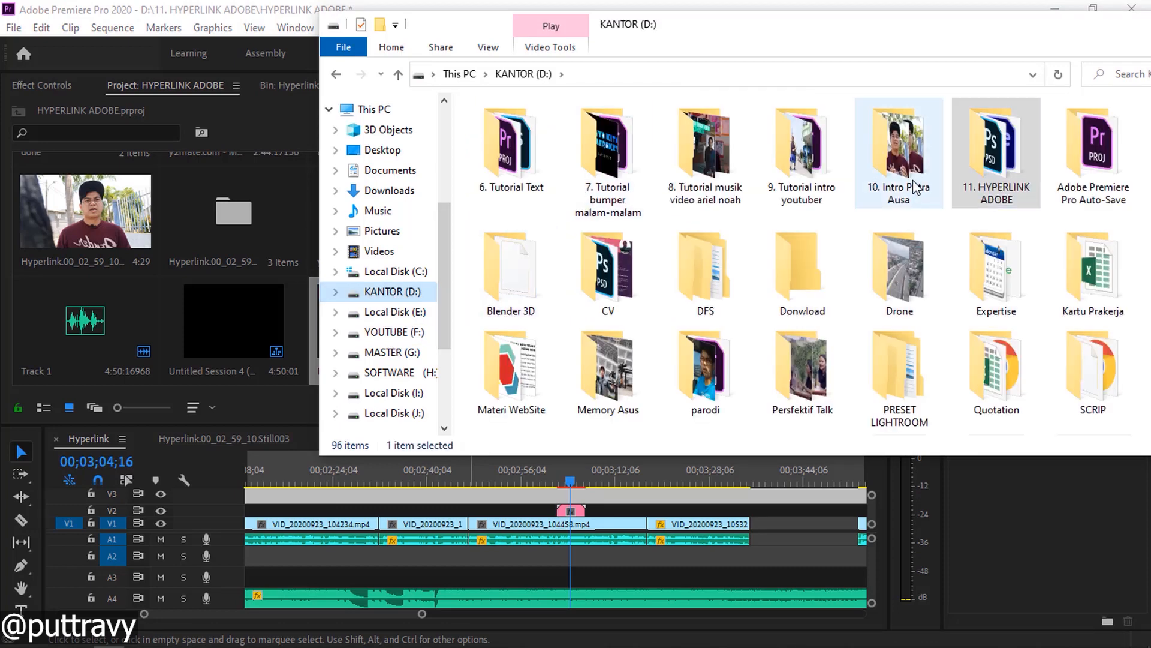
pyautogui.doubleClick(915, 185)
pyautogui.scroll(-3, 522, 359)
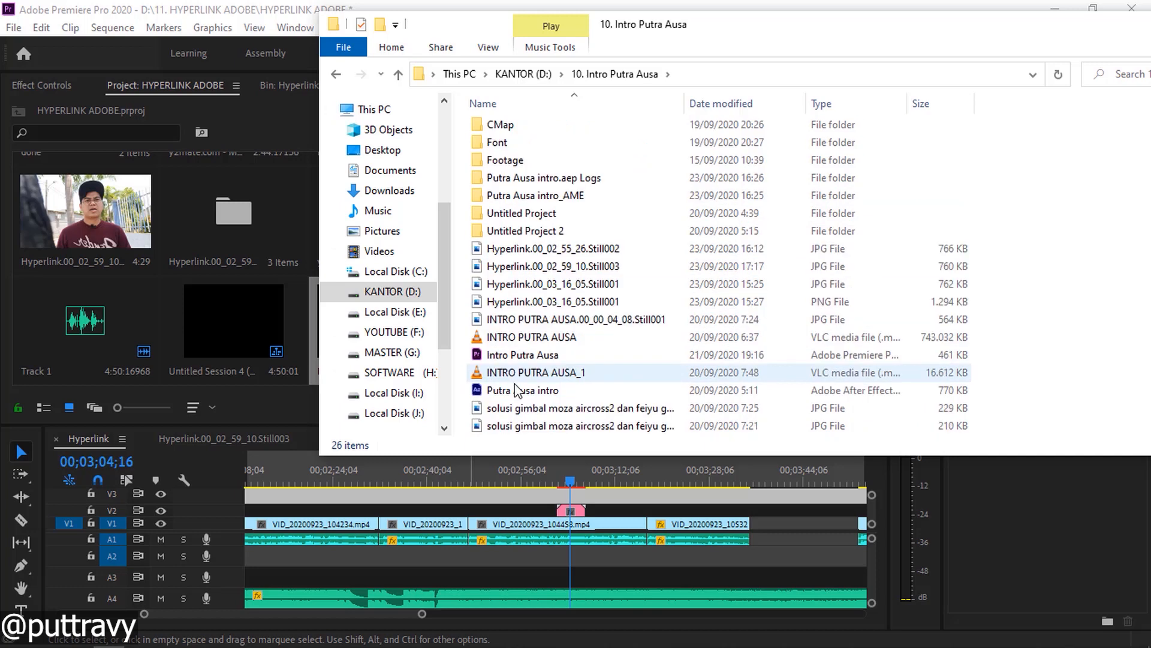
# Import the Intro Putra Ausa composition from the Putra Ausa intro After Effects project into the Premiere Pro project.
pyautogui.click(521, 337)
pyautogui.moveTo(522, 337); pyautogui.dragTo(223, 332)
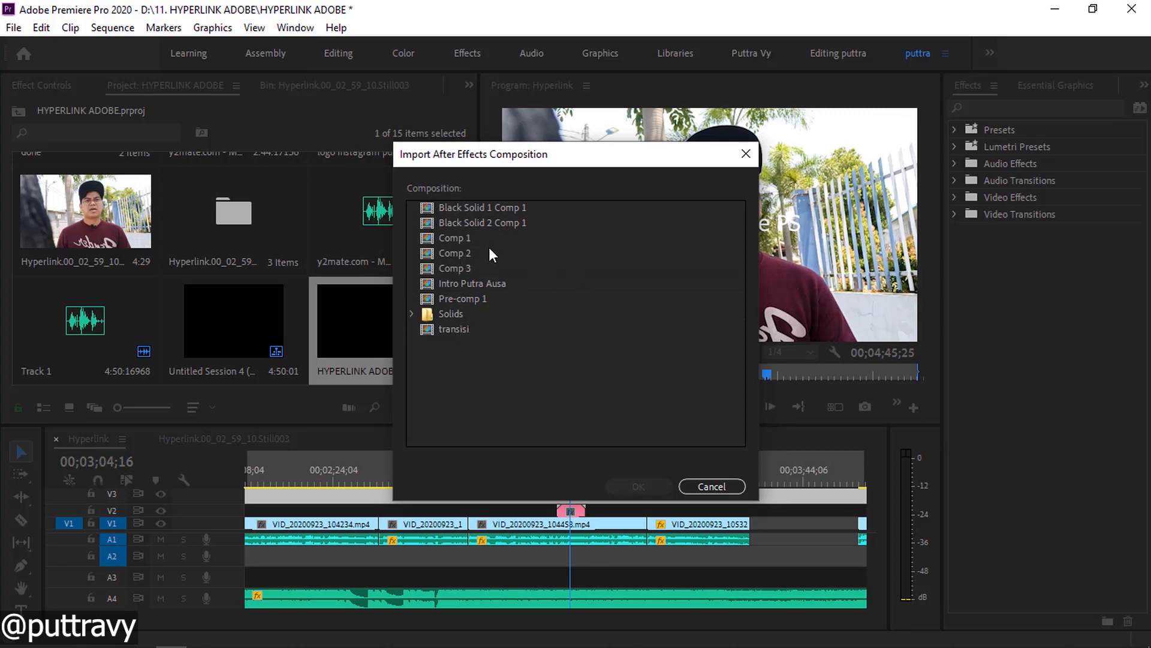
pyautogui.click(456, 284)
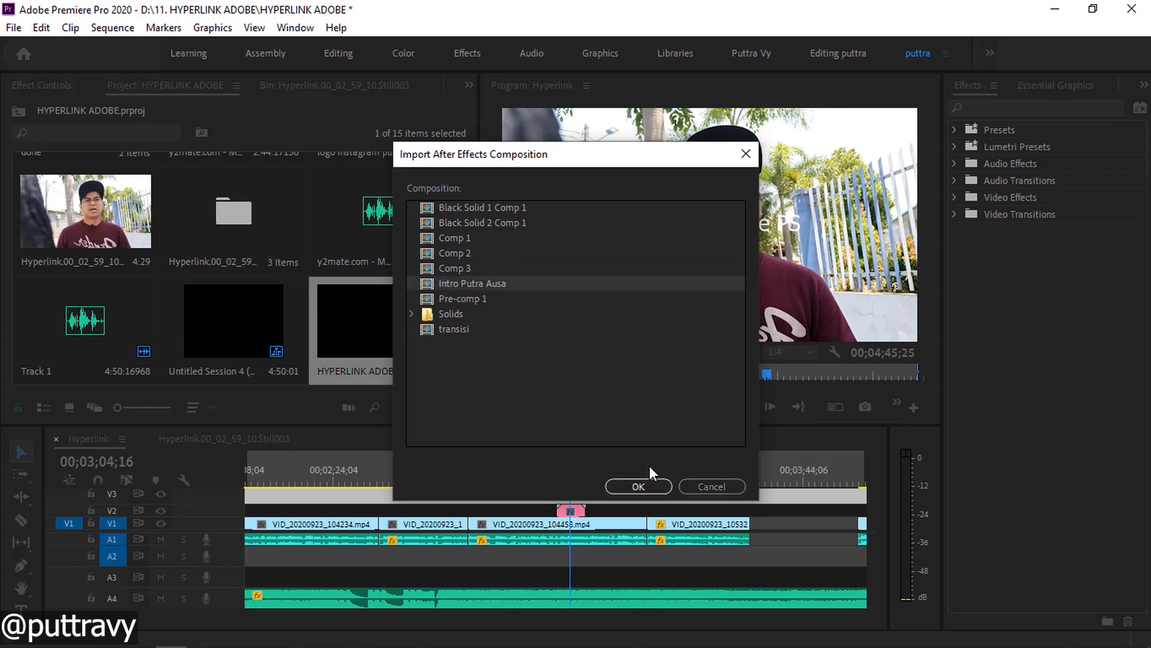
pyautogui.click(650, 486)
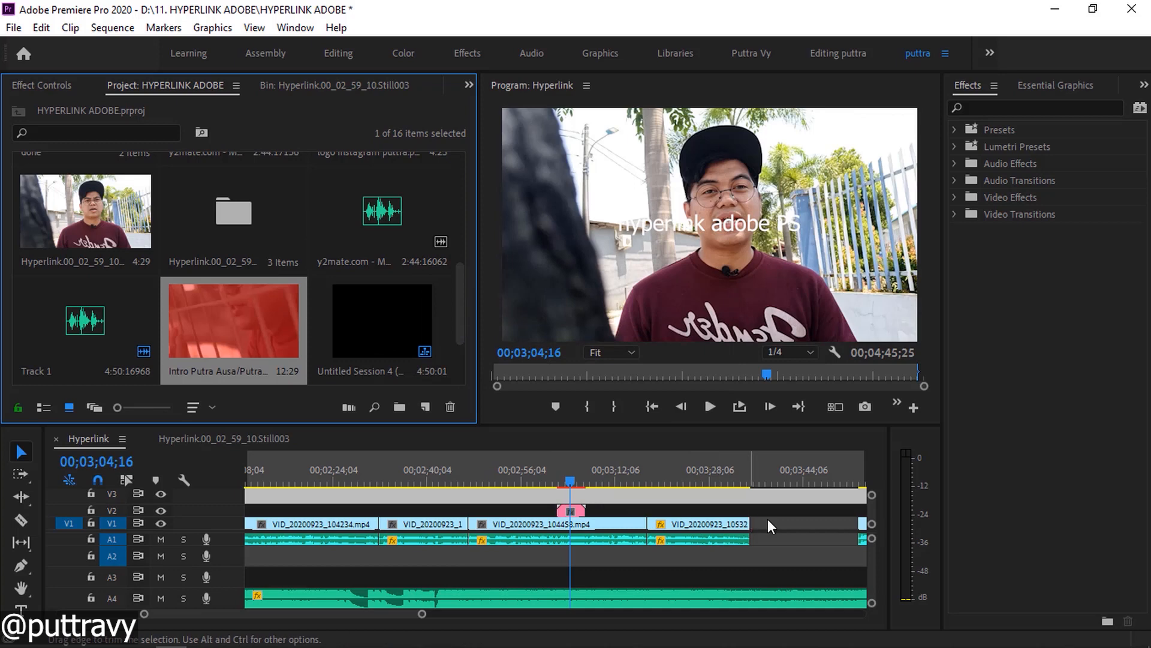
# Place the Intro Putra Ausa composition on V2 over the gap after VID_20200923_105326.mp4 and scrub through it.
pyautogui.scroll(-3, 629, 502)
pyautogui.click(595, 485)
pyautogui.click(599, 485)
pyautogui.moveTo(213, 329); pyautogui.dragTo(603, 525)
pyautogui.moveTo(592, 477); pyautogui.dragTo(616, 483)
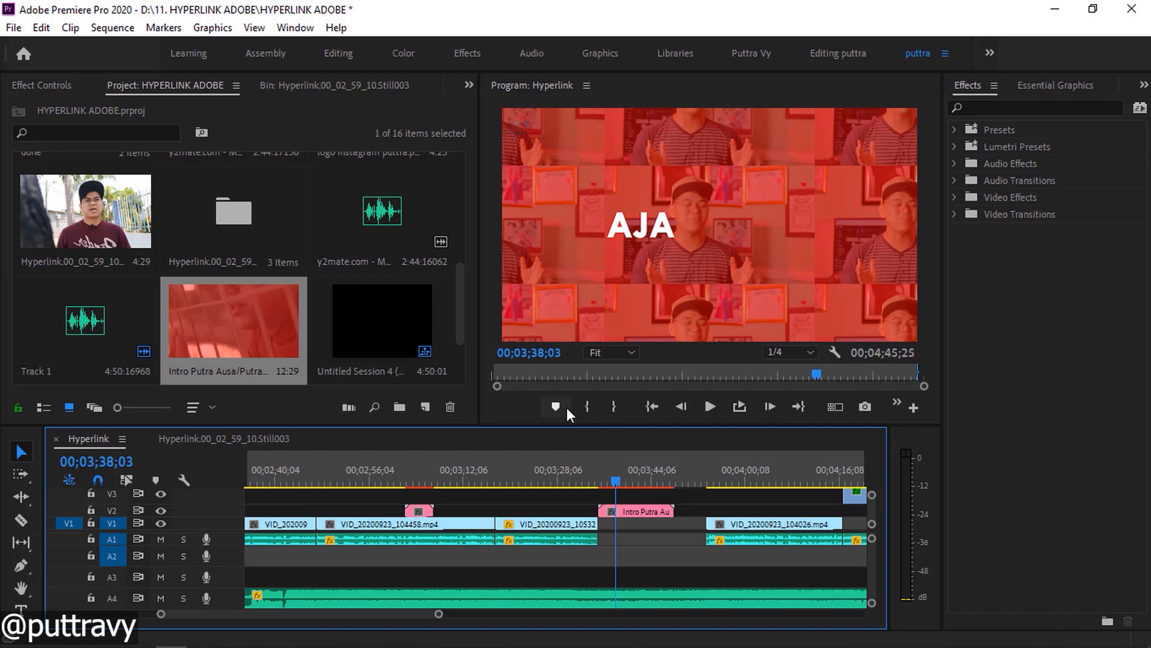
pyautogui.click(639, 512)
# Switch to After Effects, close the current project and open the recent project Putra Ausa intro.aep.
pyautogui.click(203, 635)
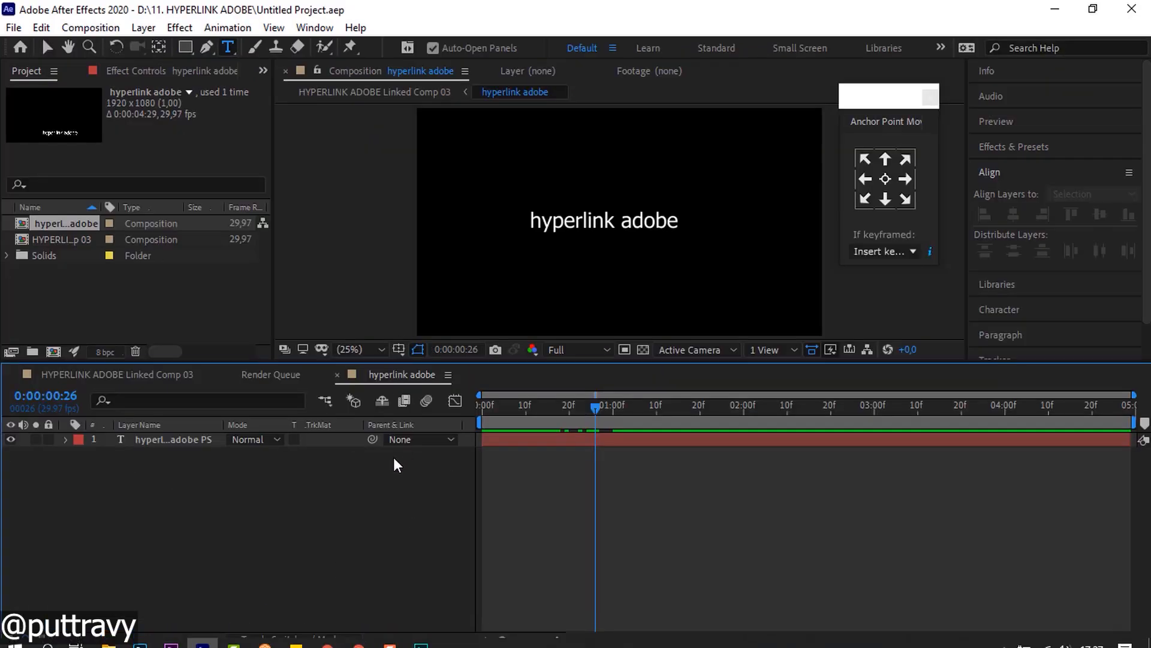
pyautogui.click(13, 28)
pyautogui.click(47, 150)
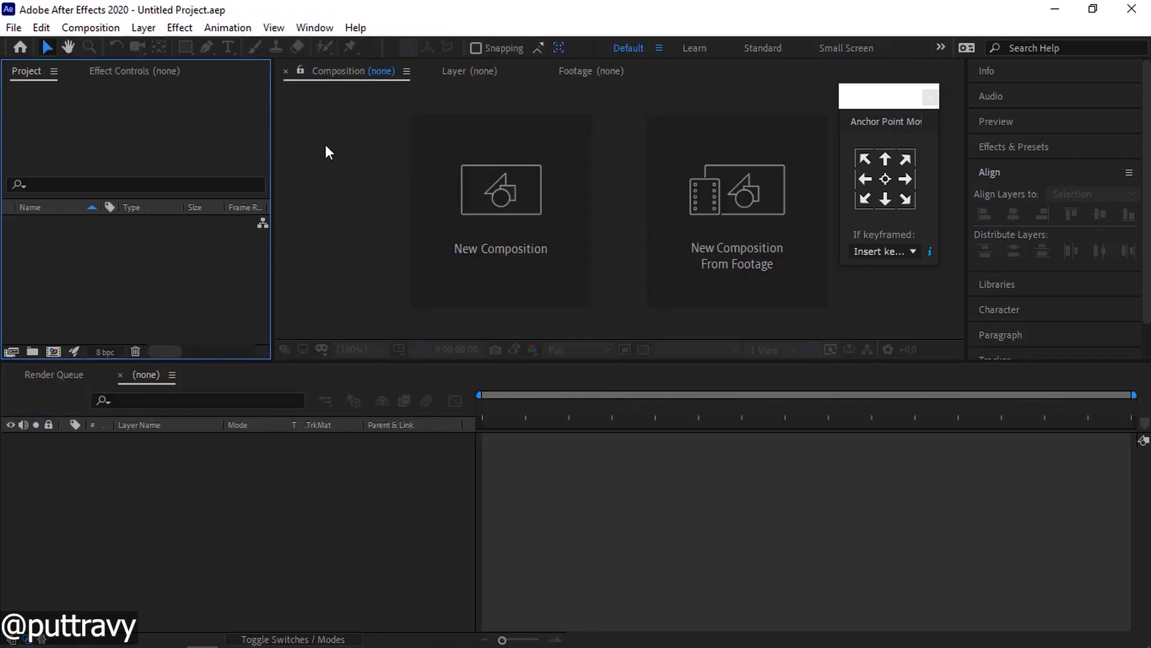
pyautogui.click(13, 28)
pyautogui.moveTo(60, 93)
pyautogui.click(300, 113)
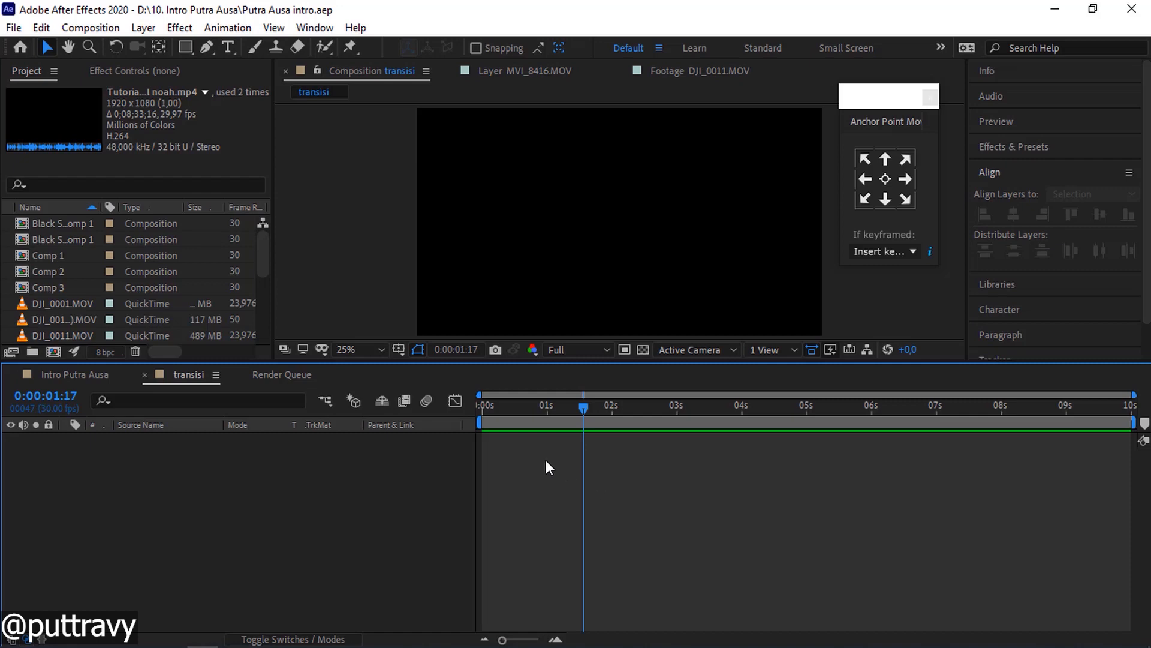
# Open the Intro Putra Ausa composition, scrub through it and add it to the Adobe Media Encoder queue.
pyautogui.click(89, 373)
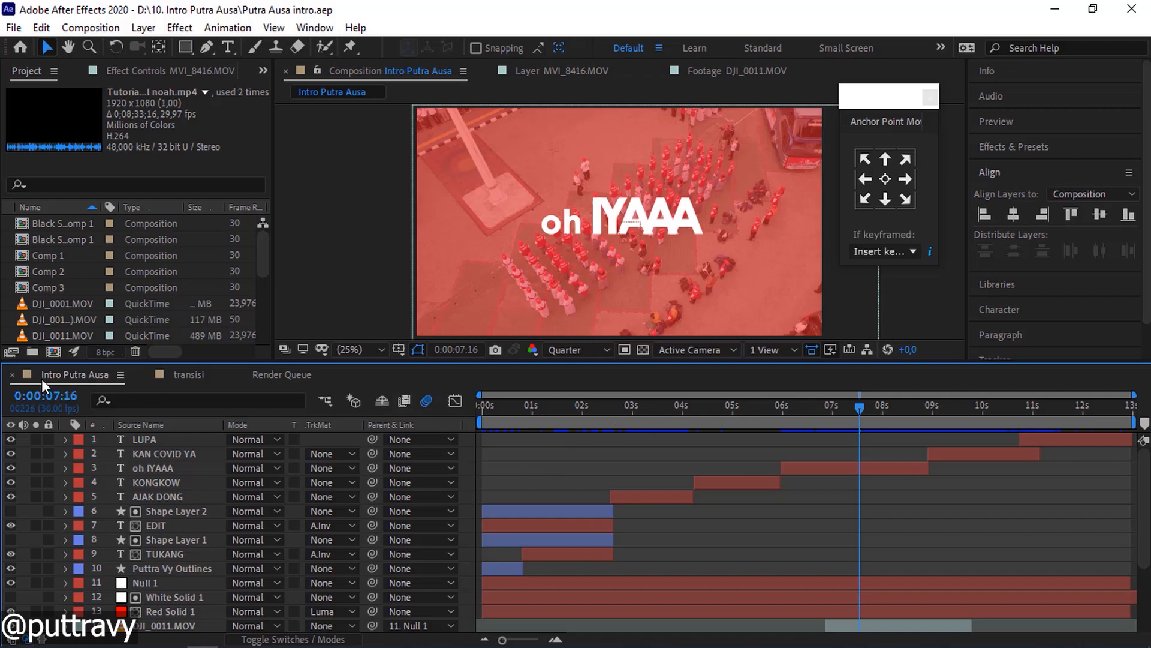
pyautogui.moveTo(558, 423); pyautogui.dragTo(815, 419)
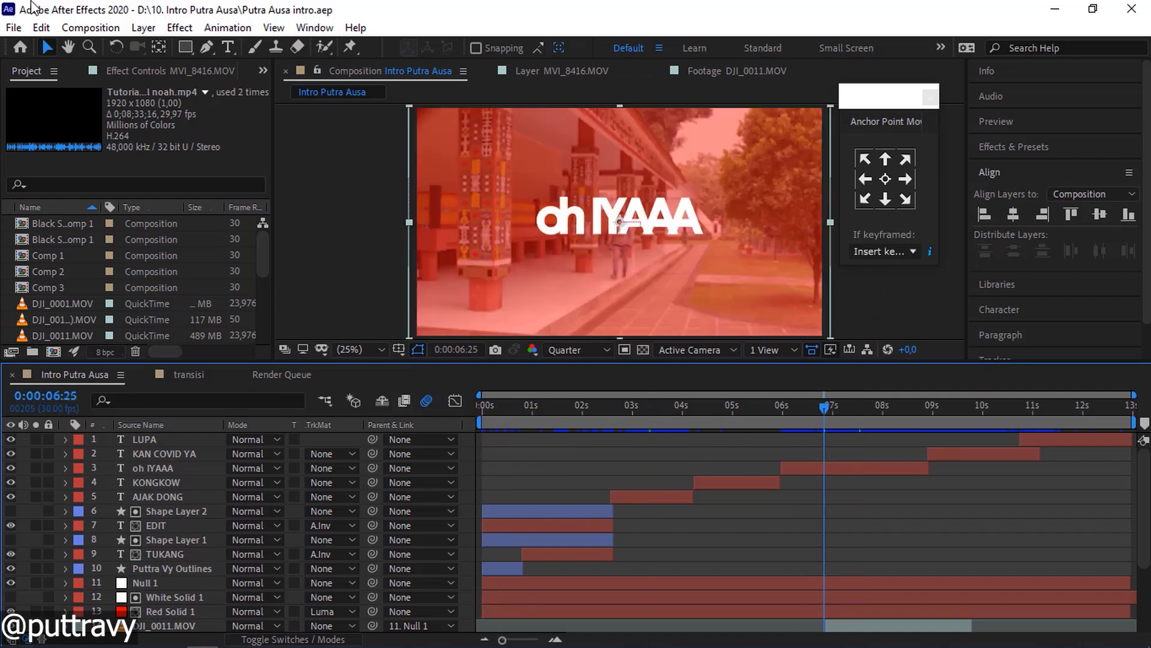
pyautogui.click(15, 29)
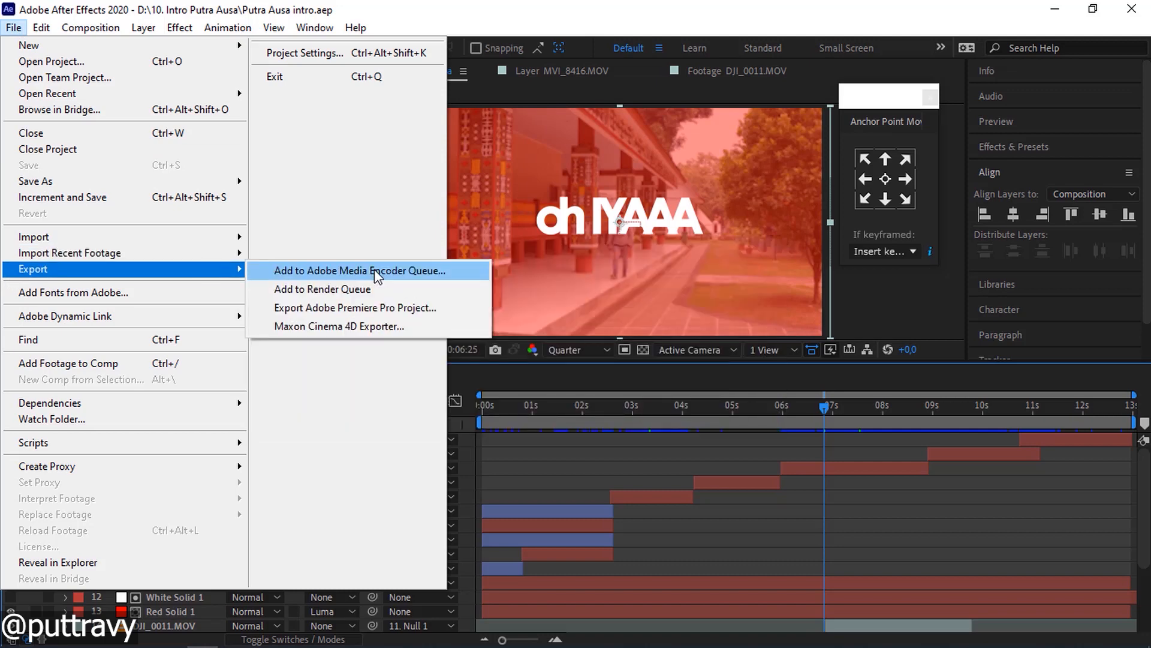
pyautogui.click(374, 270)
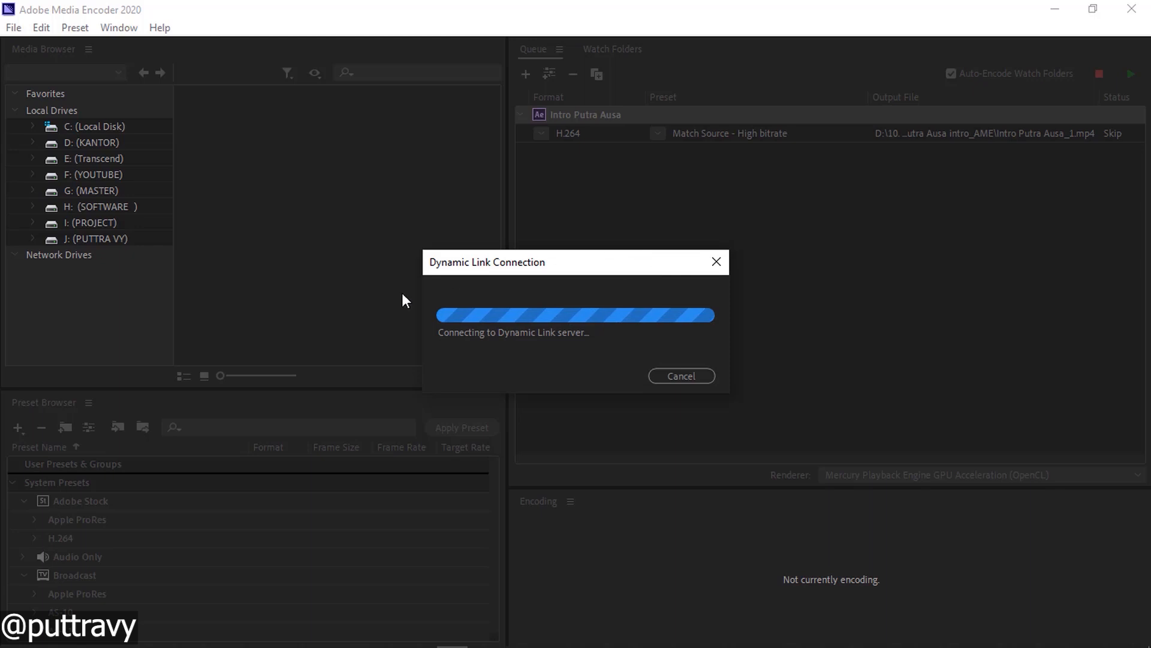
pyautogui.moveTo(297, 640)
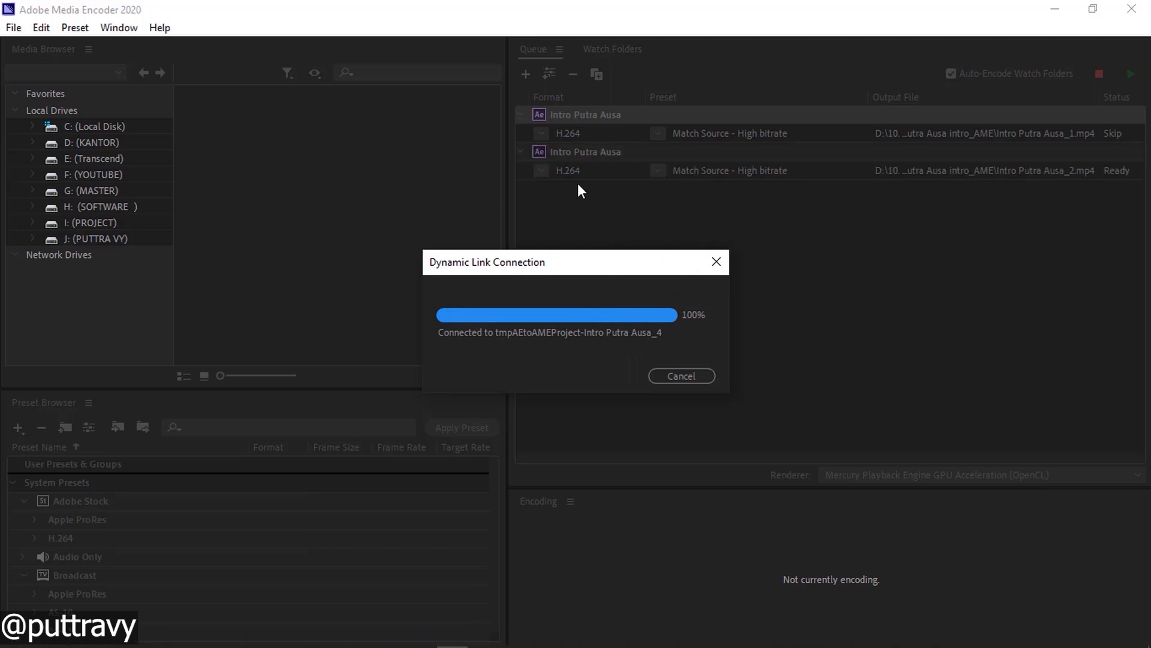
# Review the first Intro Putra Ausa export's format and preset options, keep H.264 with Match Source - High bitrate, and start encoding the queue.
pyautogui.doubleClick(592, 155)
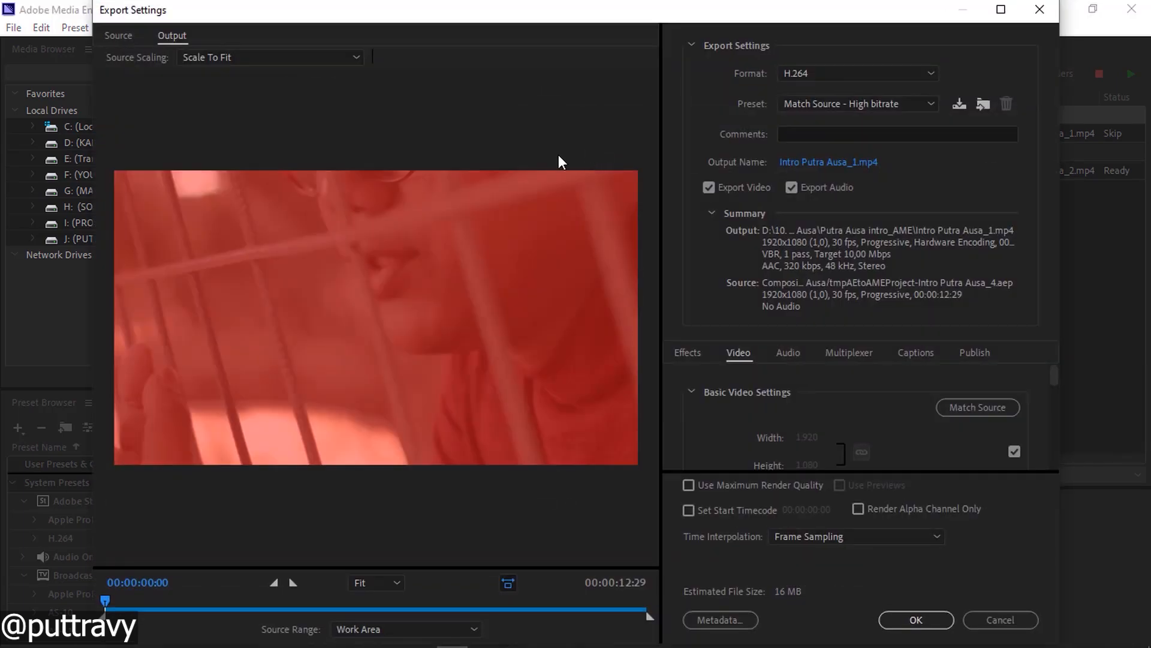
pyautogui.click(826, 106)
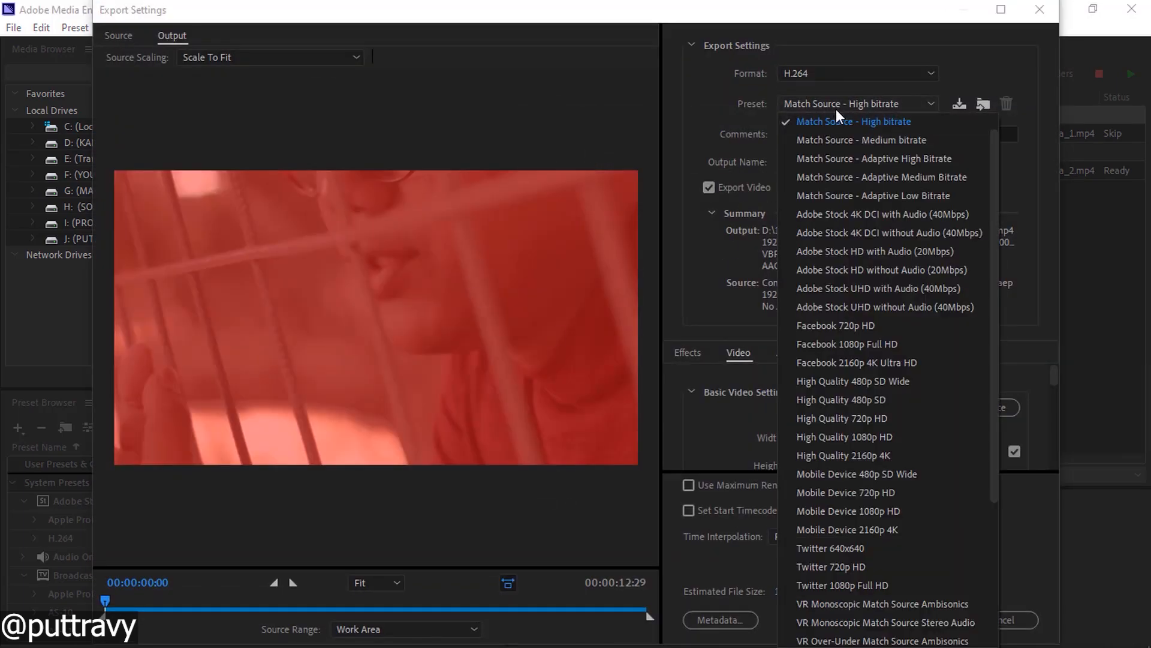
pyautogui.click(807, 75)
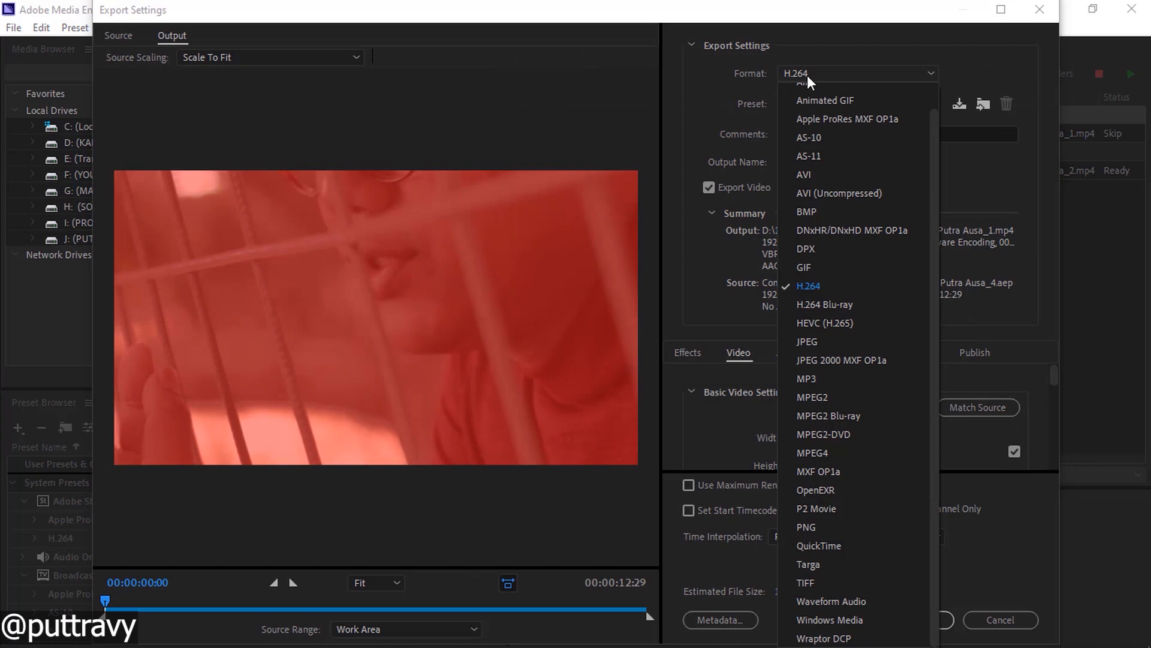
pyautogui.click(720, 124)
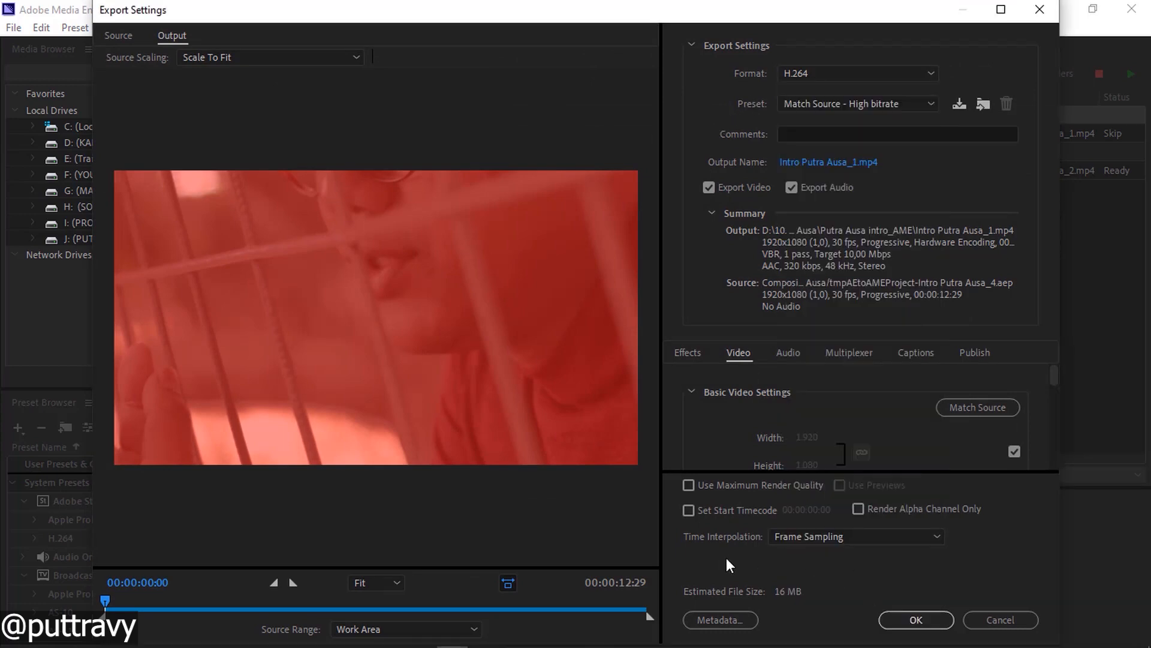
pyautogui.press('Return')
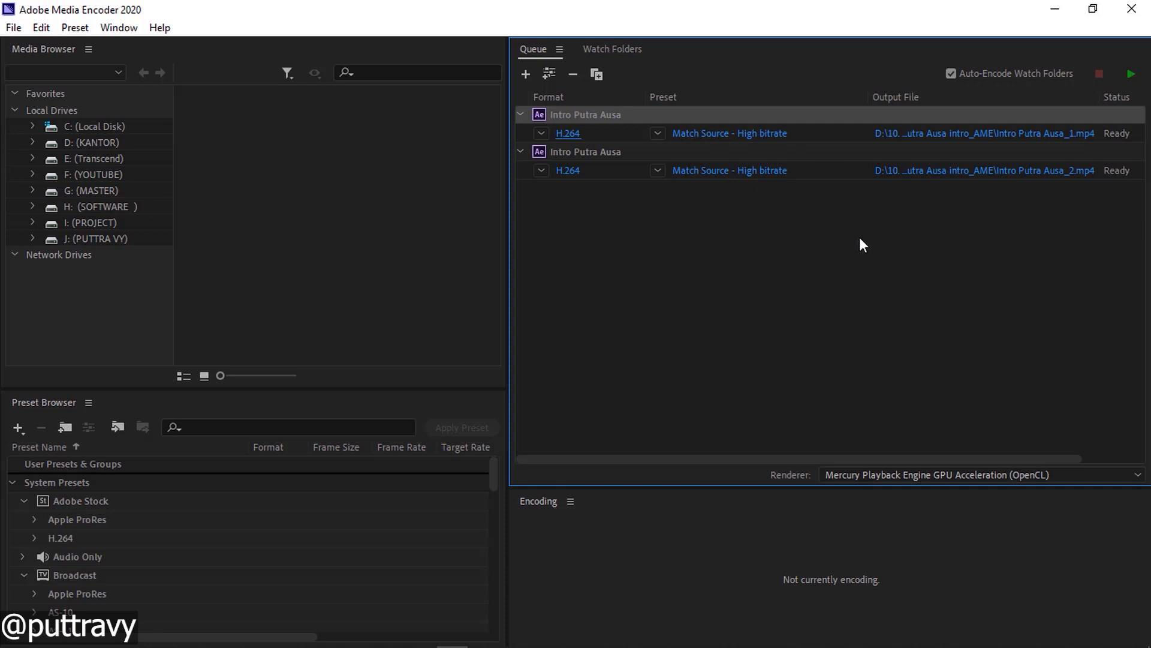
pyautogui.click(1131, 77)
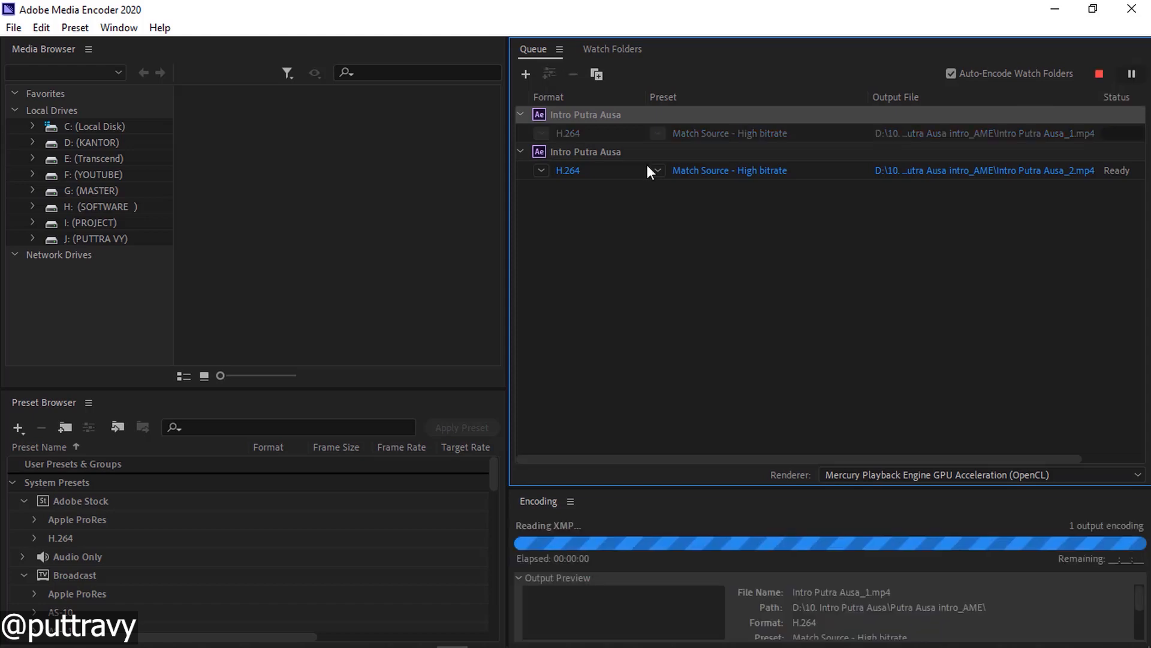
# Switch to After Effects and view the Intro Putra Ausa composition's timeline.
pyautogui.moveTo(138, 633)
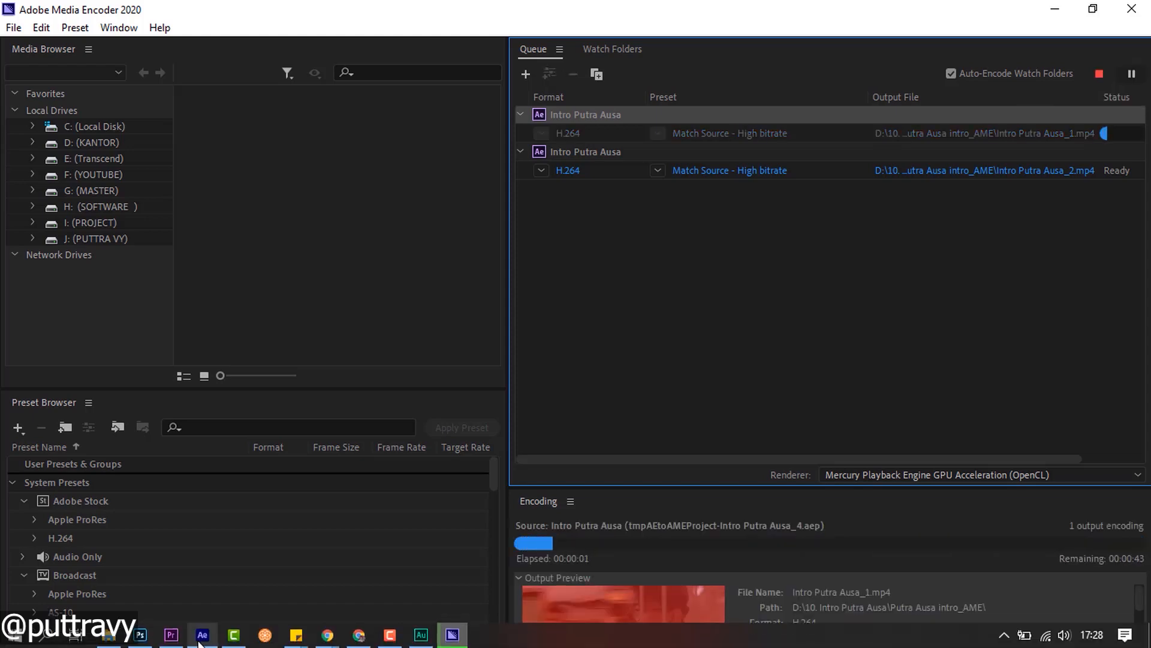
pyautogui.click(202, 635)
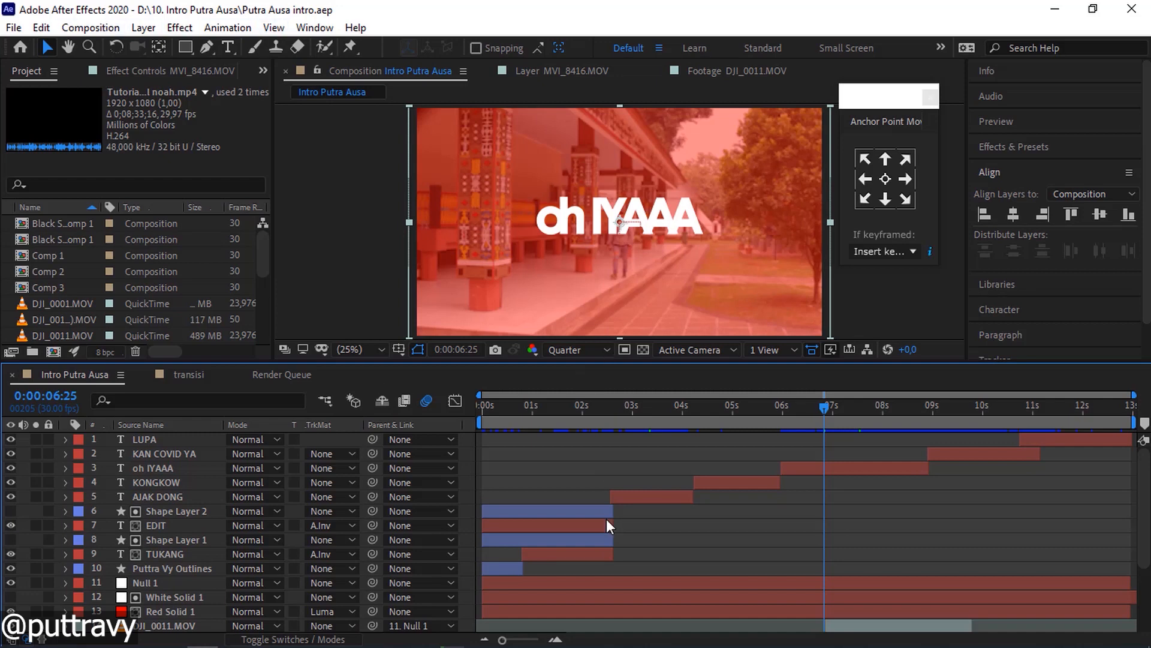
pyautogui.click(626, 475)
# Switch to Premiere Pro and queue the Hyperlink sequence in Media Encoder as H.264 with the Match Source - High bitrate preset.
pyautogui.moveTo(123, 639)
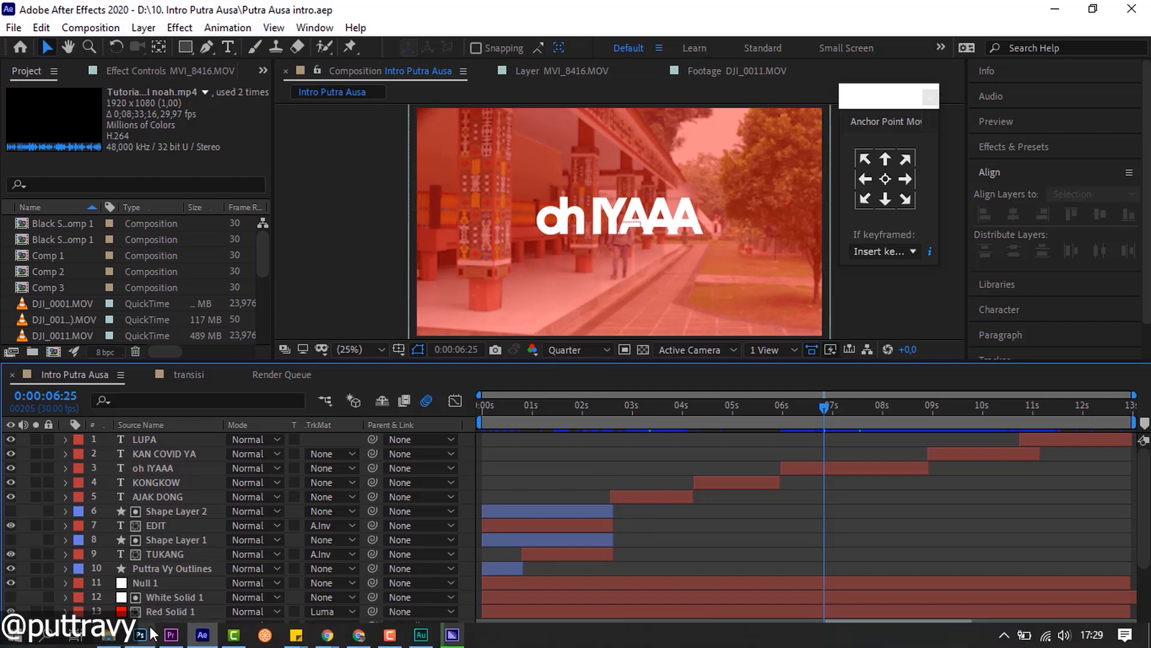
pyautogui.click(171, 634)
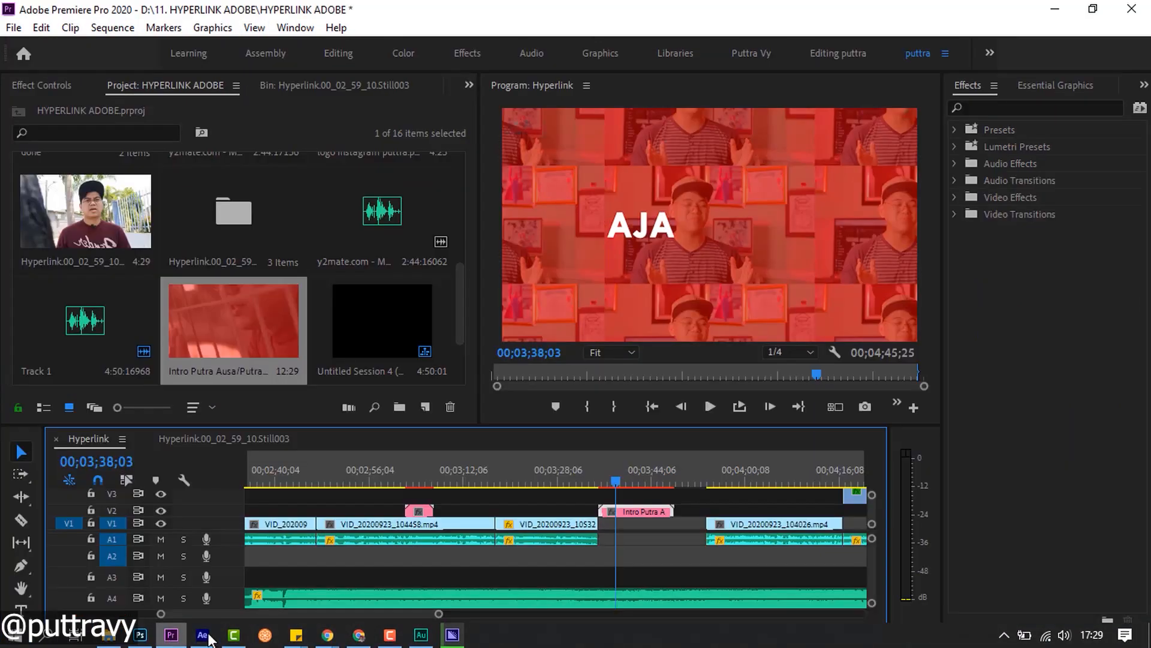
pyautogui.click(481, 493)
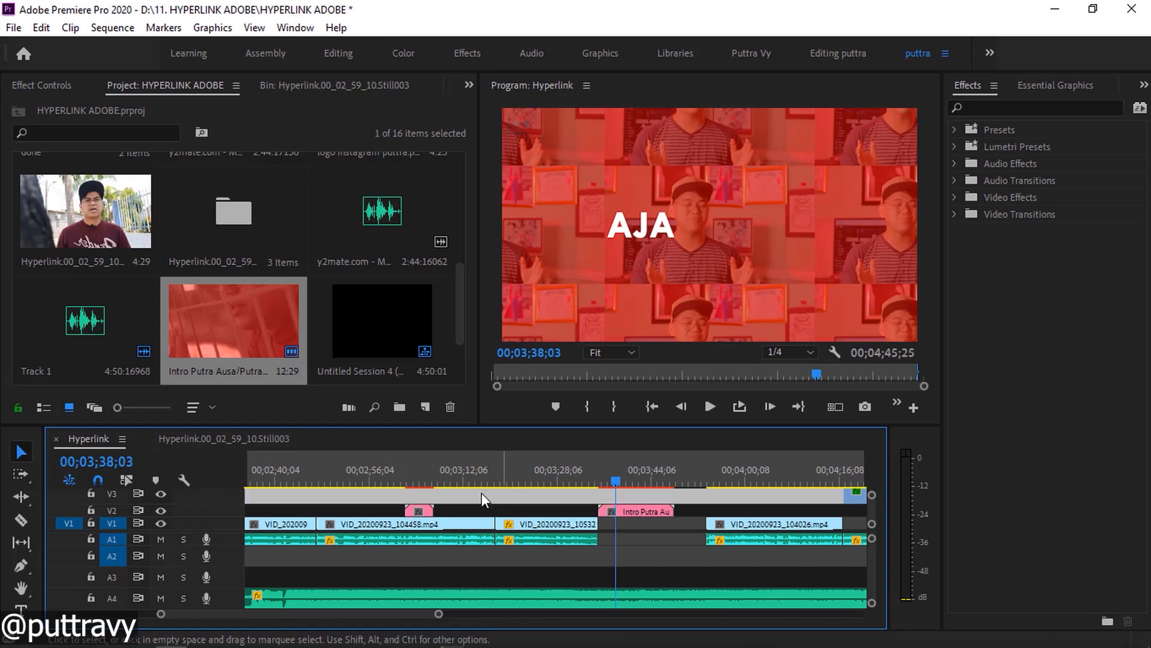
pyautogui.click(13, 28)
pyautogui.moveTo(59, 515)
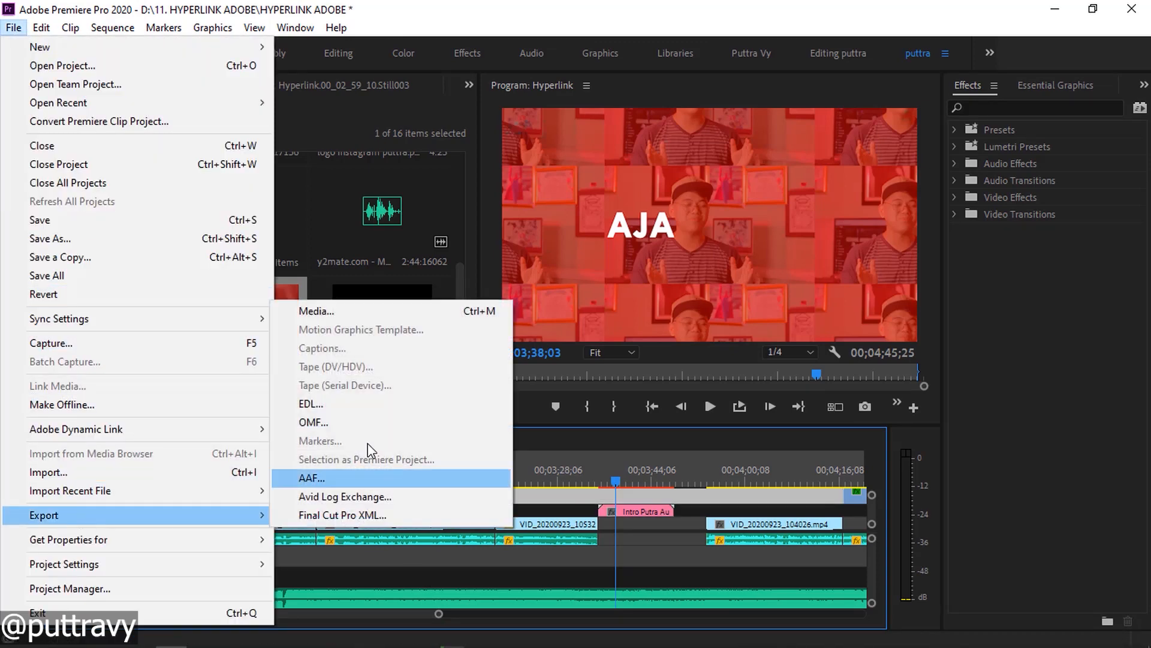
pyautogui.click(363, 311)
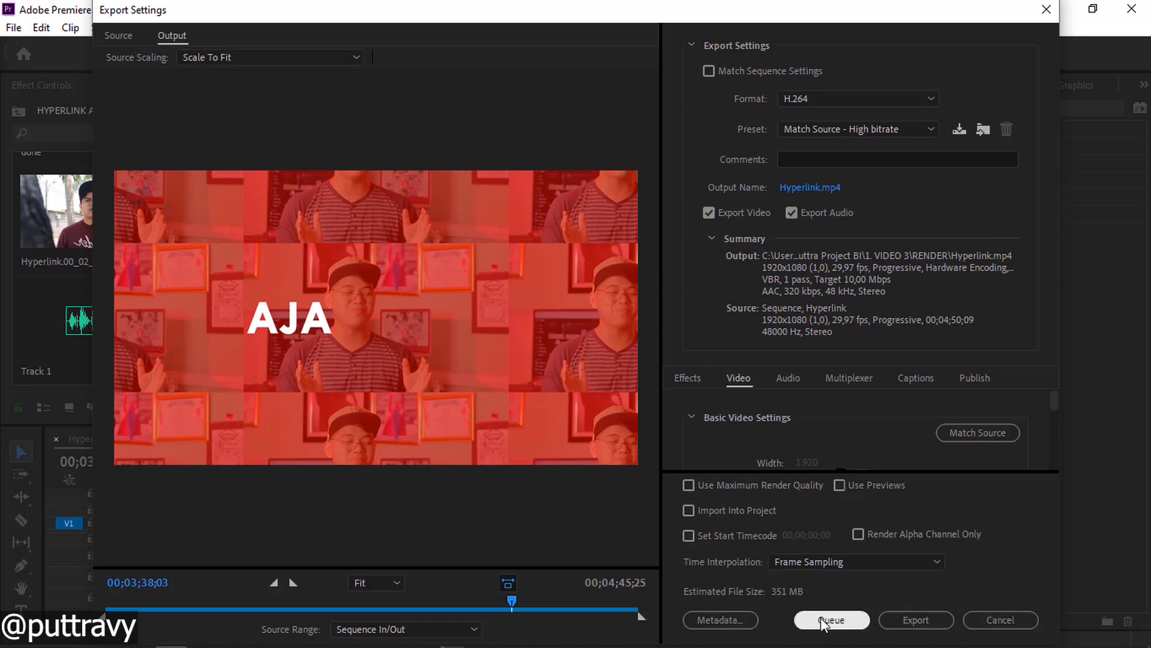
pyautogui.click(831, 619)
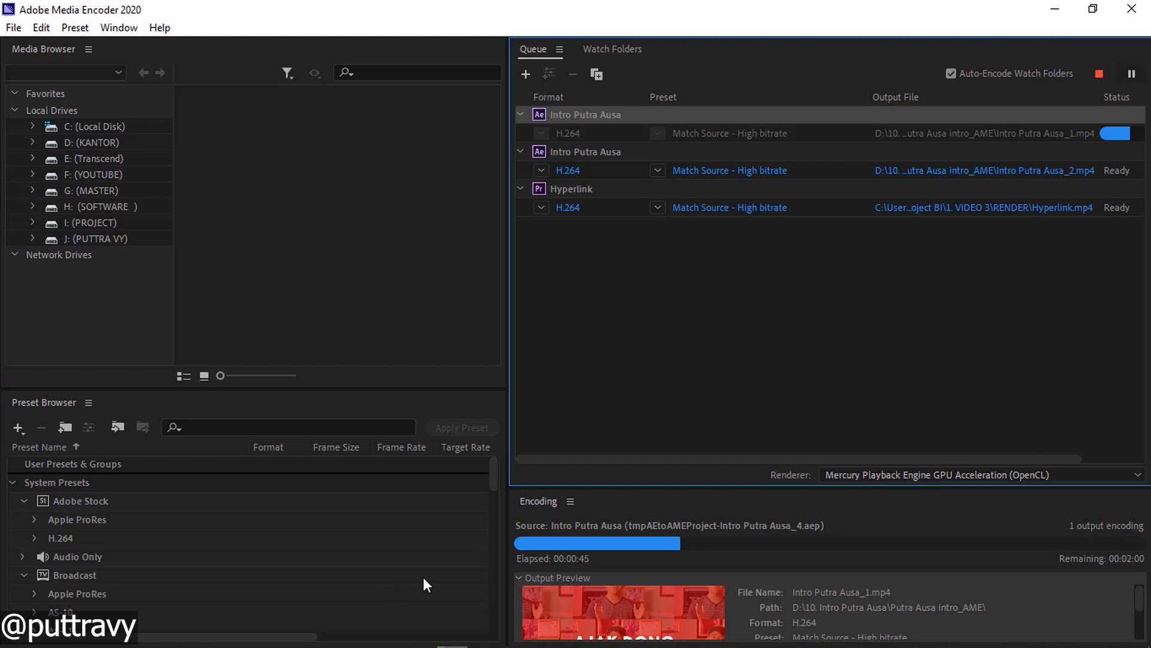
# Return to the Hyperlink sequence in Premiere Pro, view the frame at 00;03;22;22 and select the Untitled Session 4 item.
pyautogui.click(1055, 9)
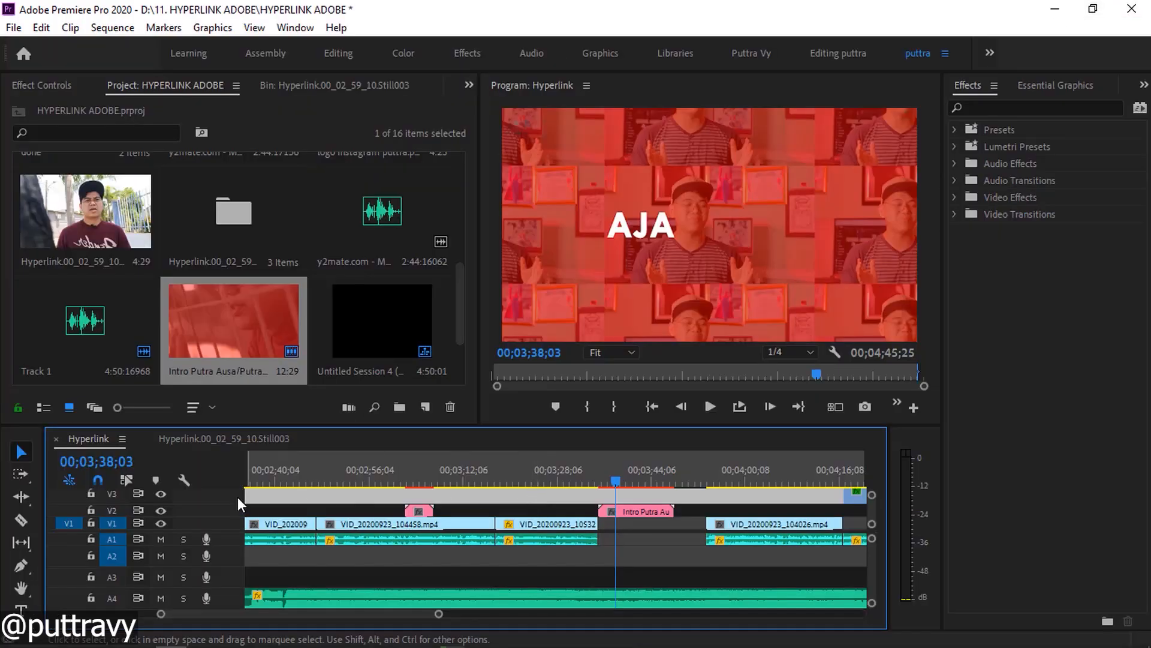
pyautogui.click(225, 440)
pyautogui.click(87, 440)
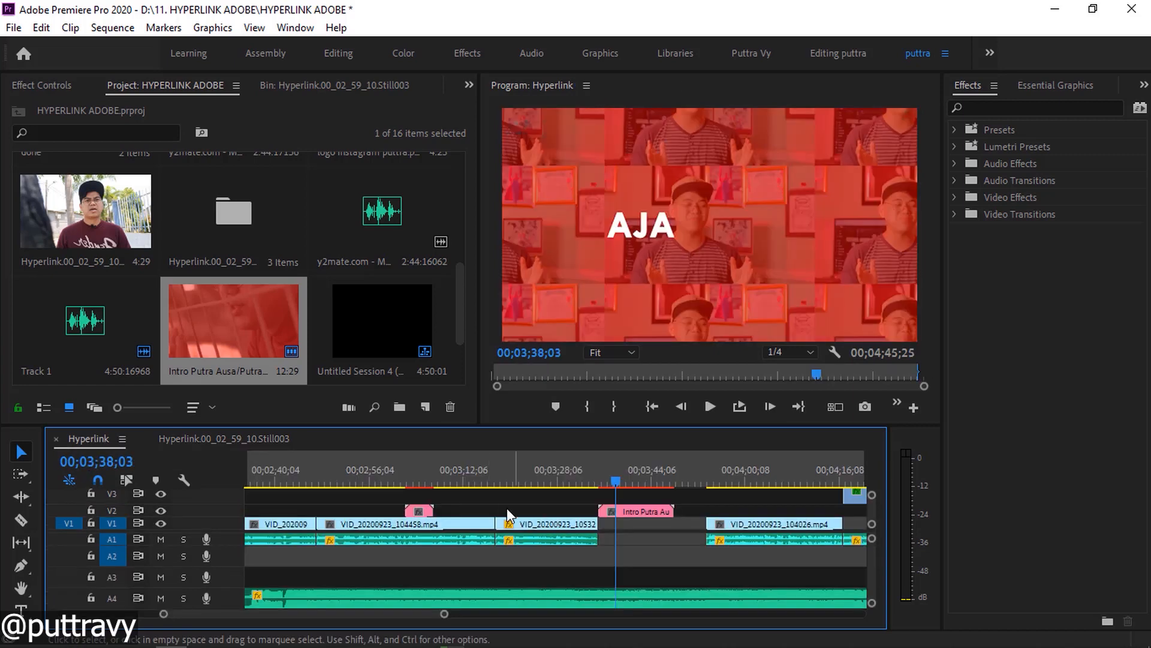
pyautogui.click(525, 482)
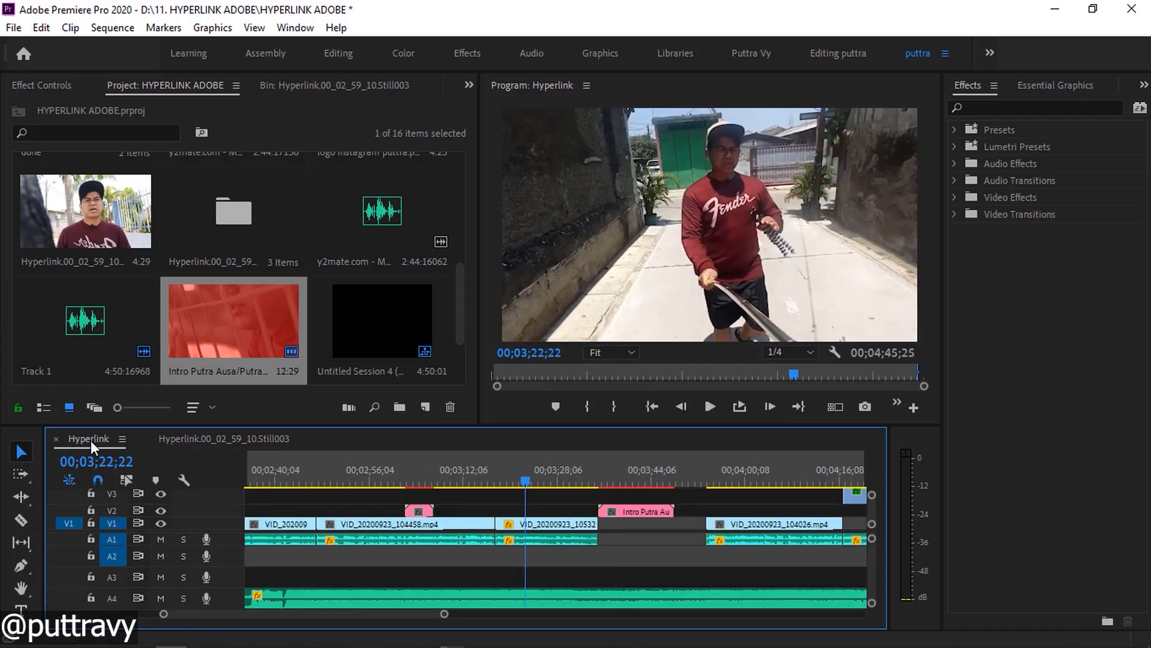
pyautogui.click(364, 333)
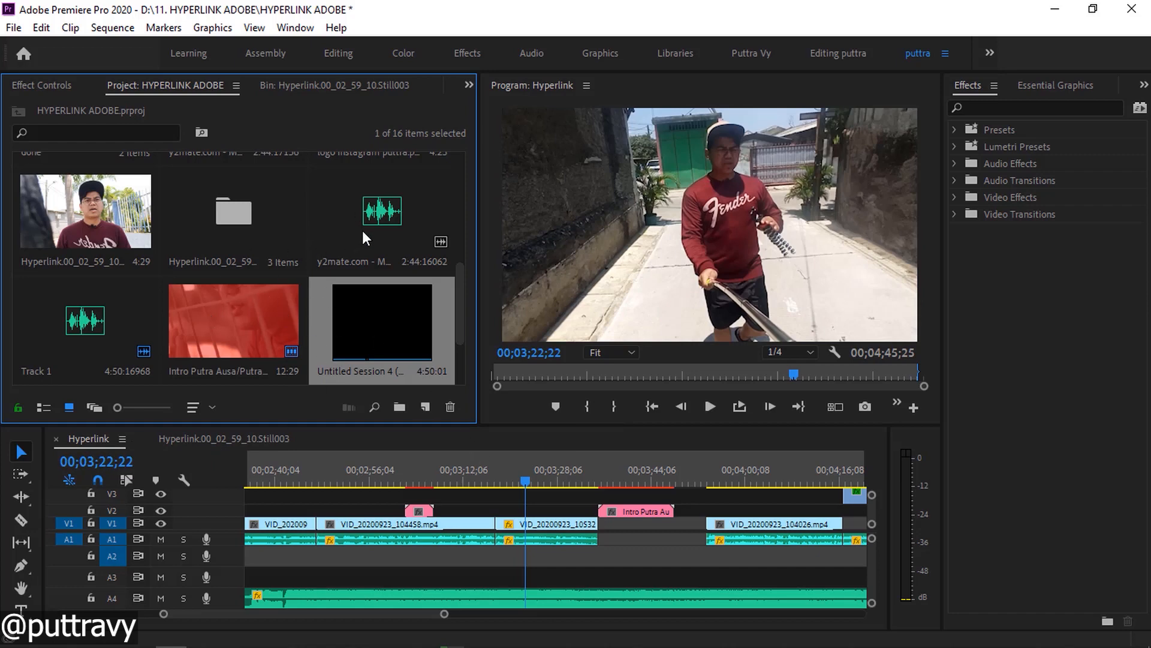
# Switch to After Effects and add the Intro Putra Ausa composition to the Render Queue.
pyautogui.hotkey('alt', 'Tab')
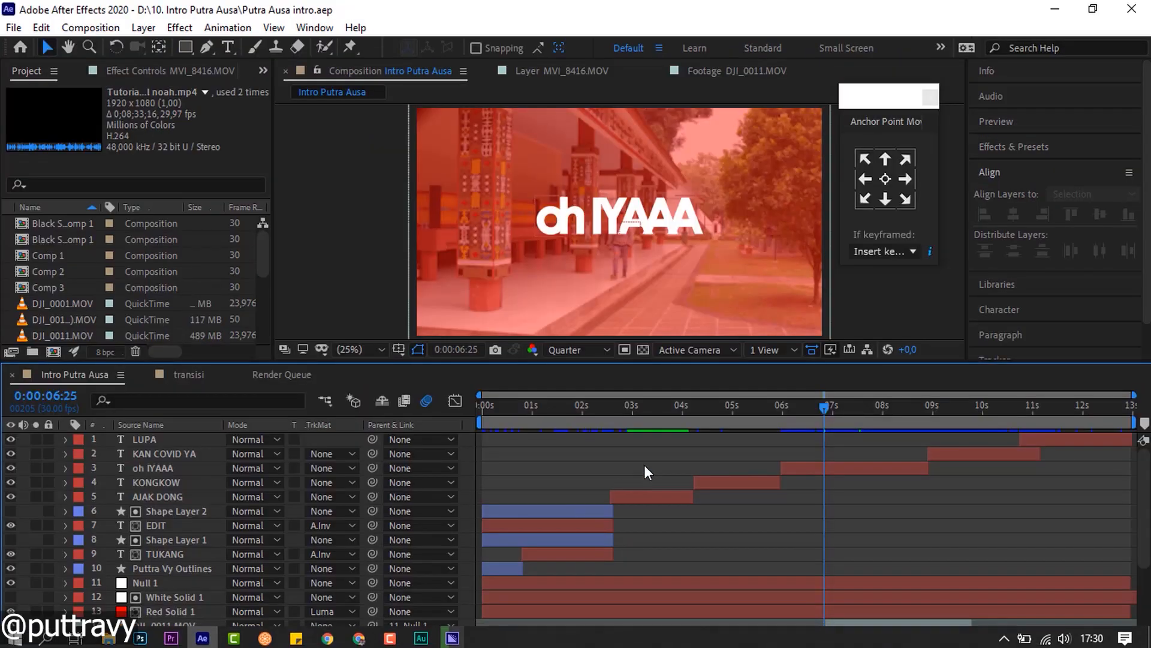
pyautogui.moveTo(453, 640)
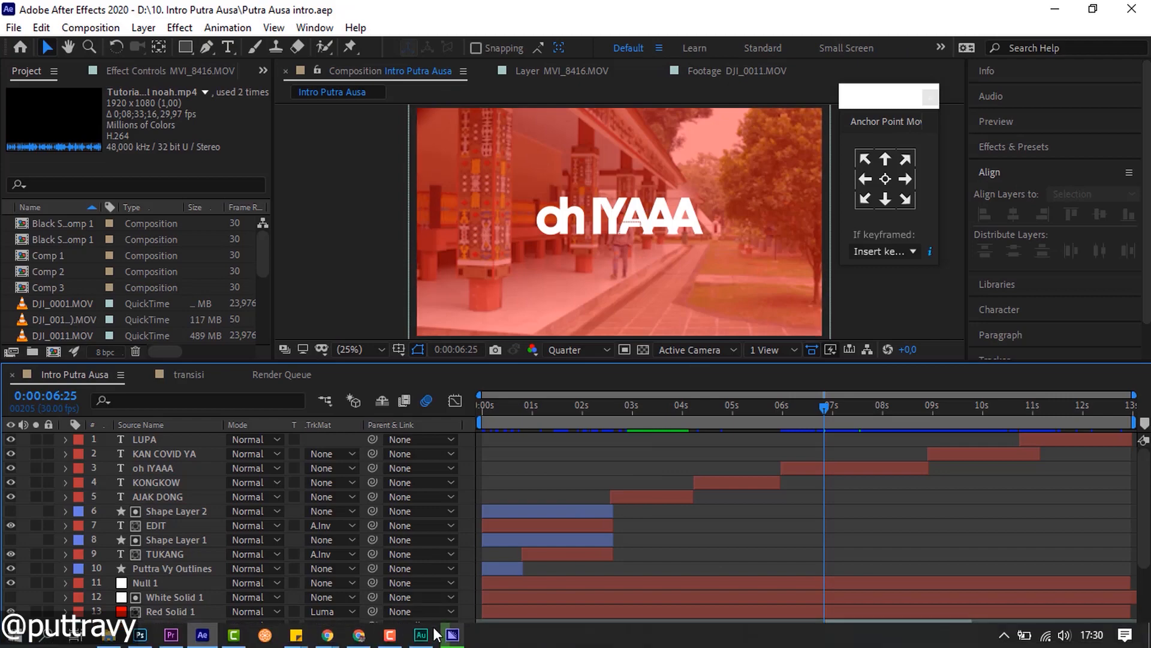
pyautogui.click(452, 635)
pyautogui.hotkey('alt', 'Tab')
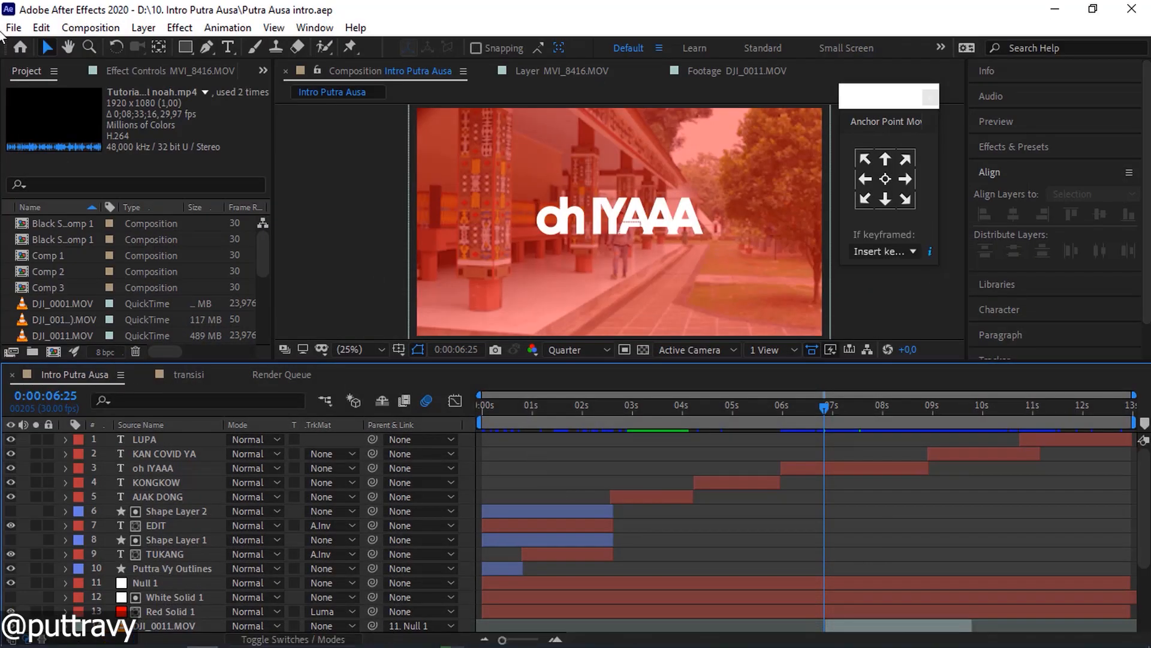
pyautogui.click(6, 29)
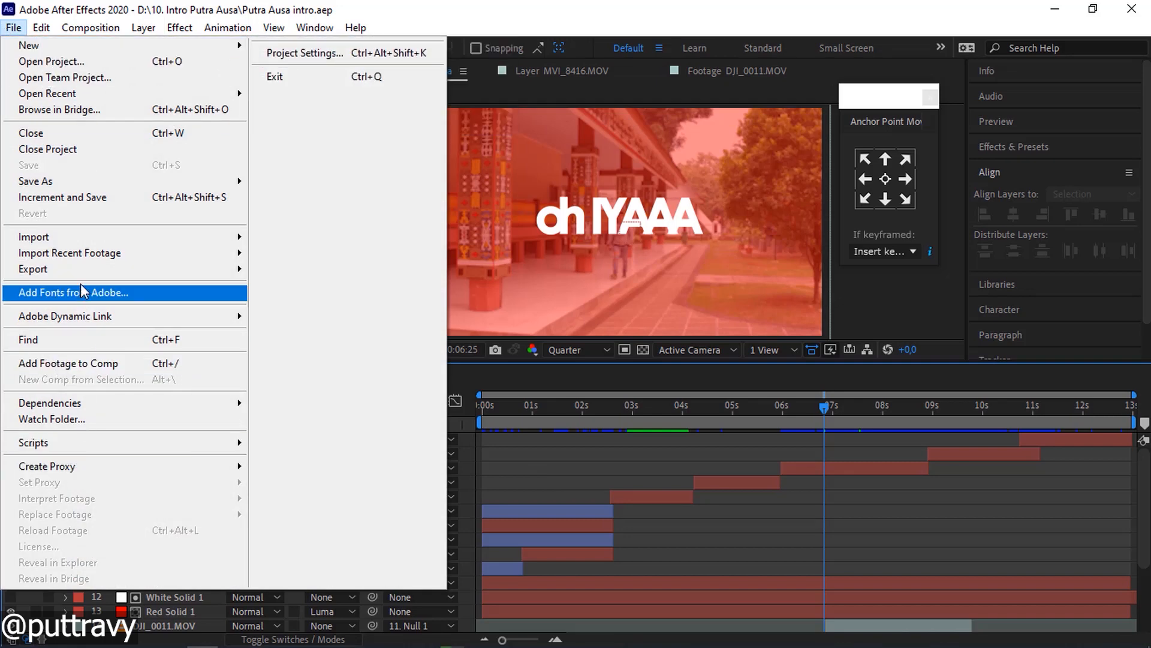
pyautogui.moveTo(159, 269)
pyautogui.click(343, 290)
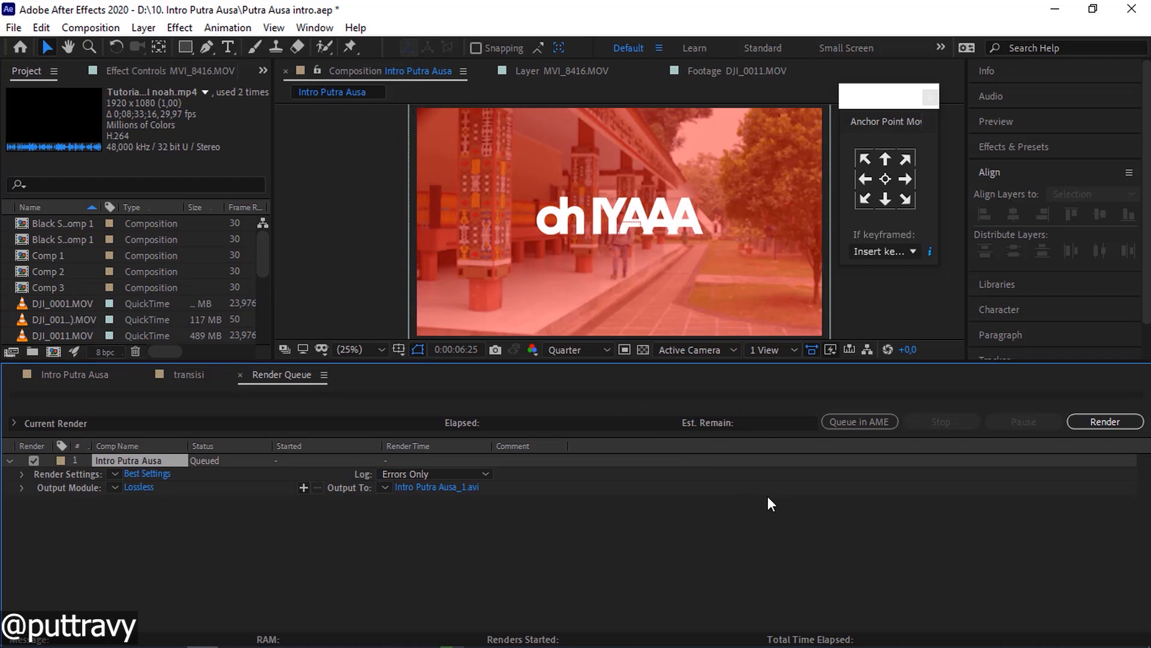
# Check the Intro Putra Ausa output location, set the output module format to QuickTime and render the composition.
pyautogui.click(439, 488)
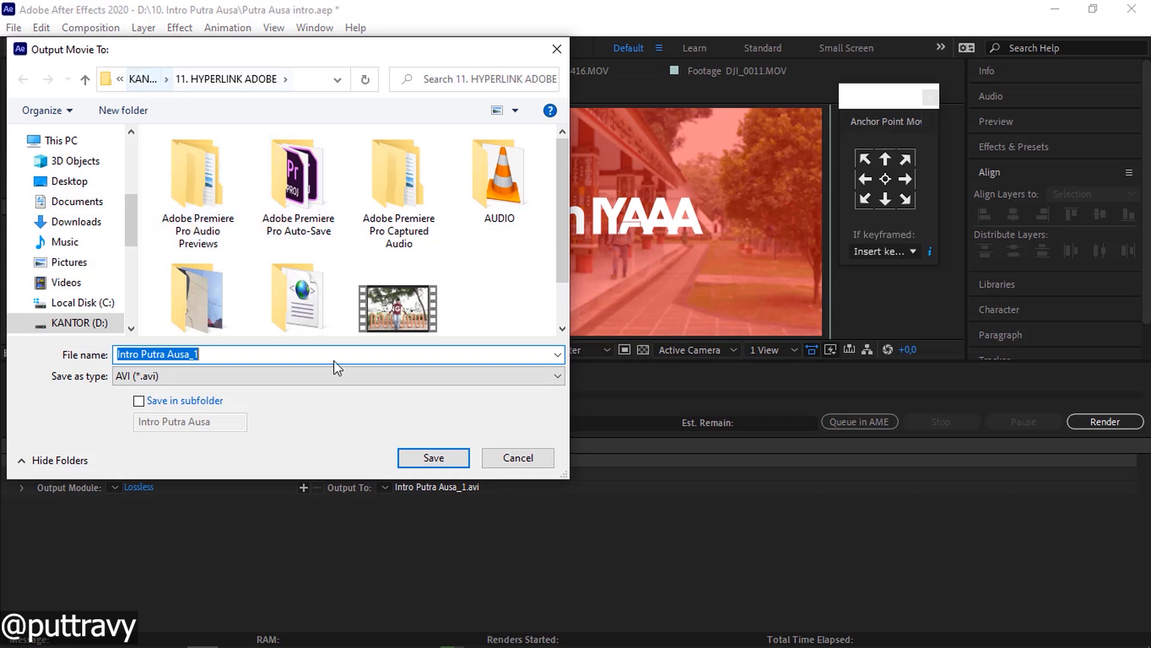
pyautogui.click(521, 461)
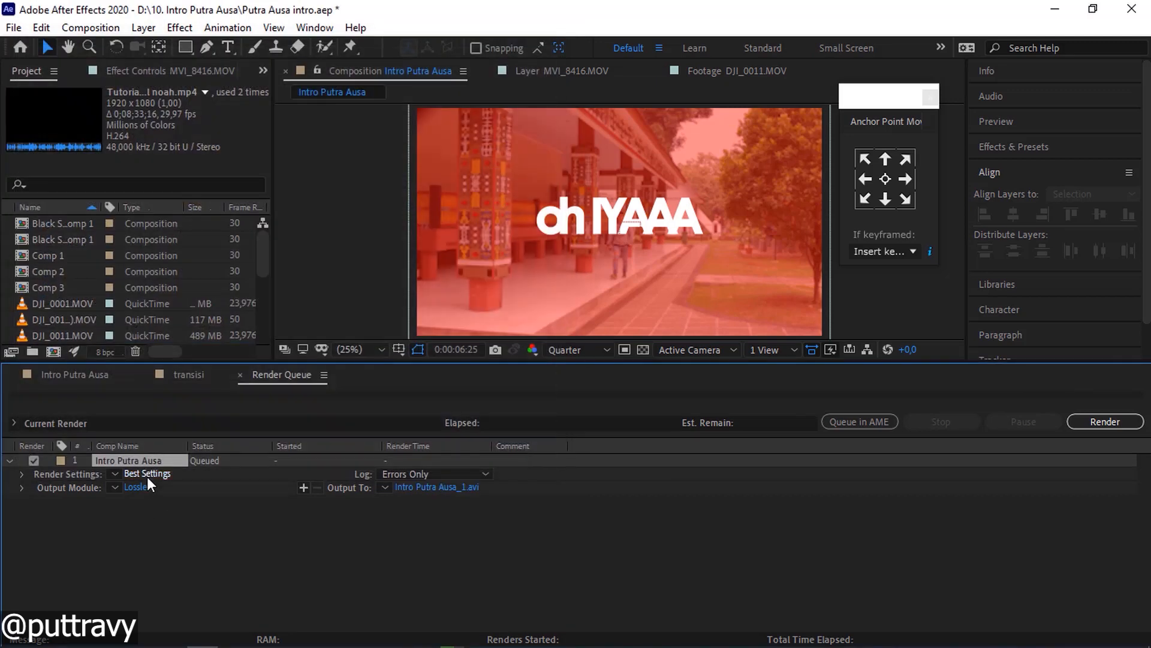
pyautogui.click(142, 487)
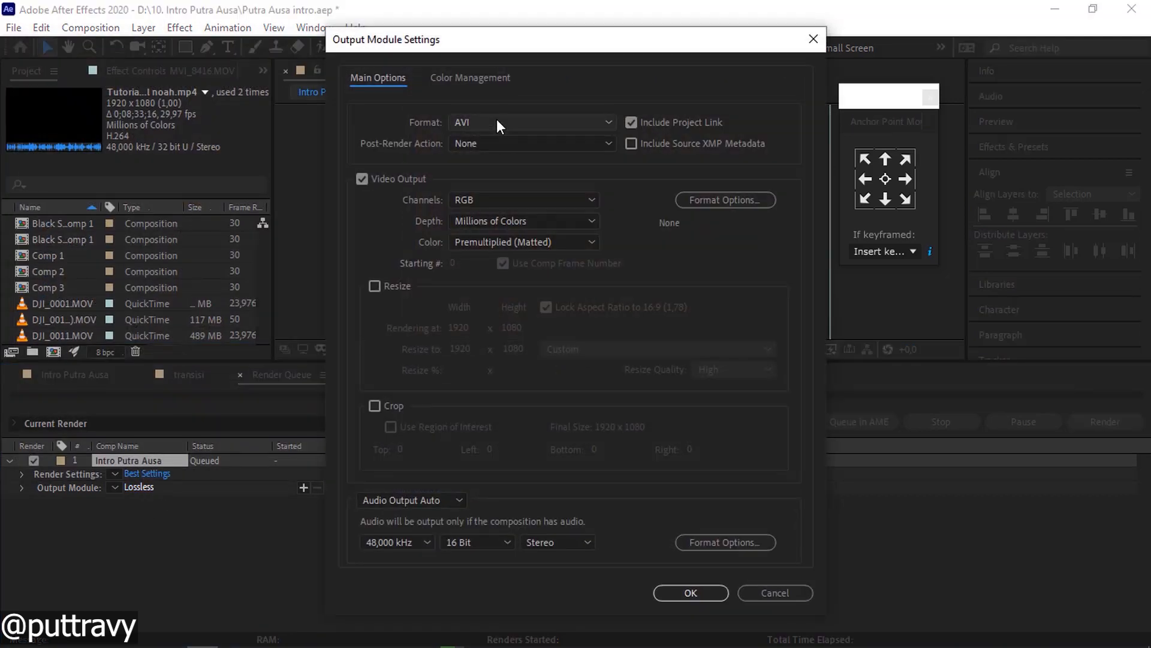
pyautogui.click(496, 120)
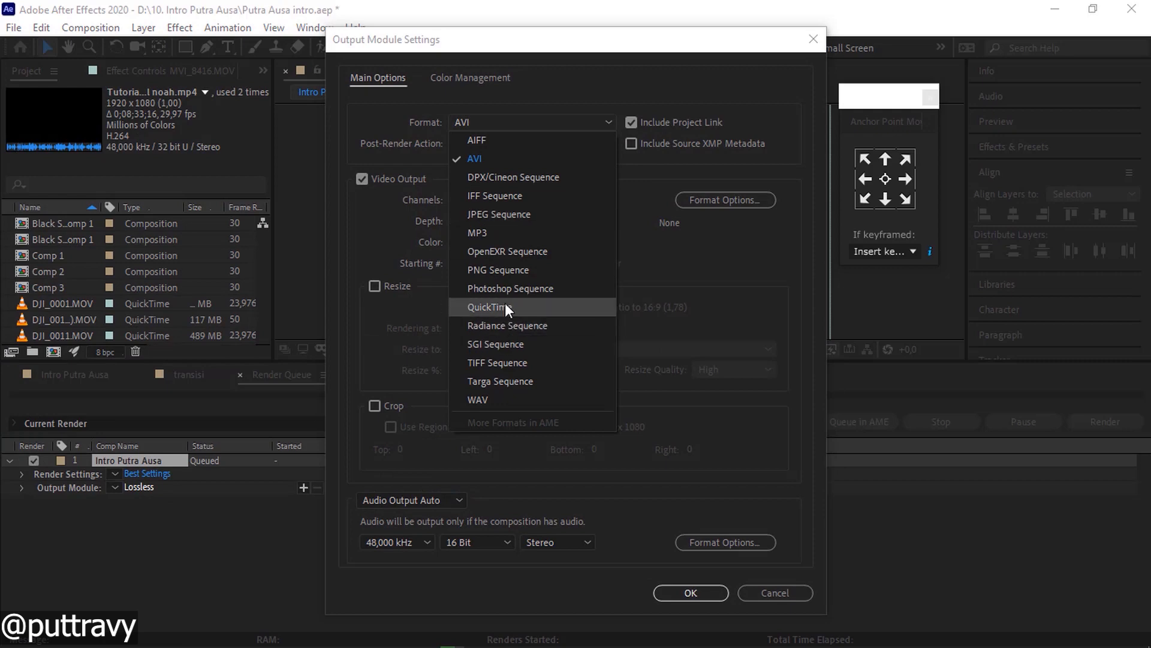
pyautogui.click(483, 306)
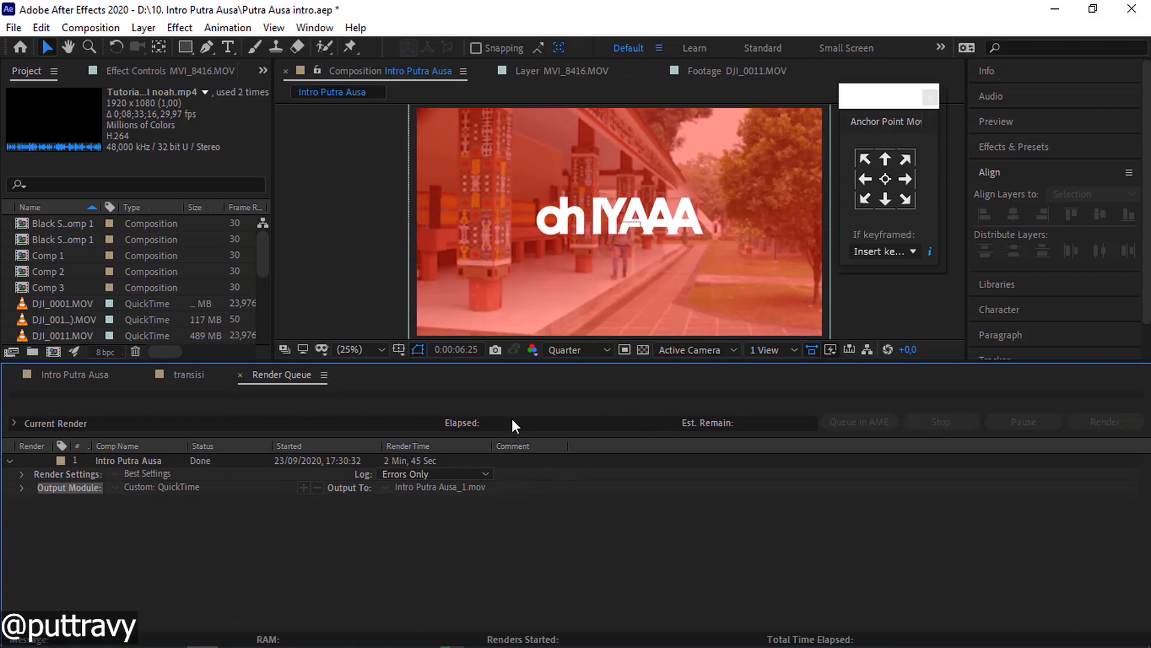
# Open the Putra Ausa intro_AME folder, play the encoded Intro Putra Ausa_1.mp4 and close the player.
pyautogui.moveTo(295, 634)
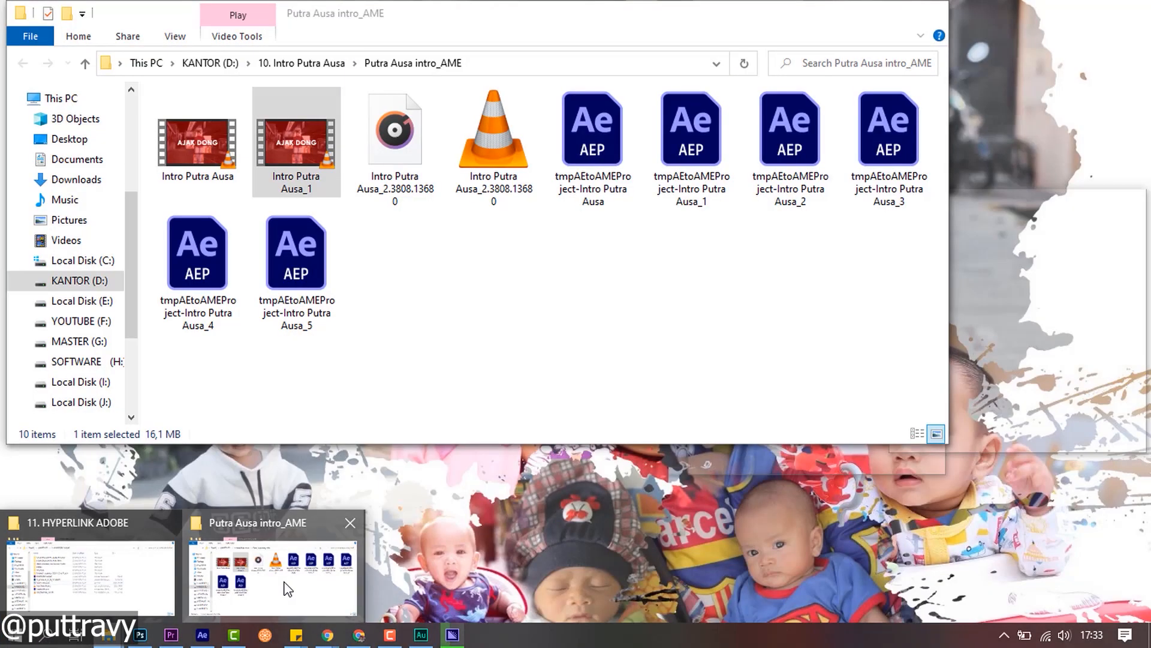
pyautogui.click(289, 588)
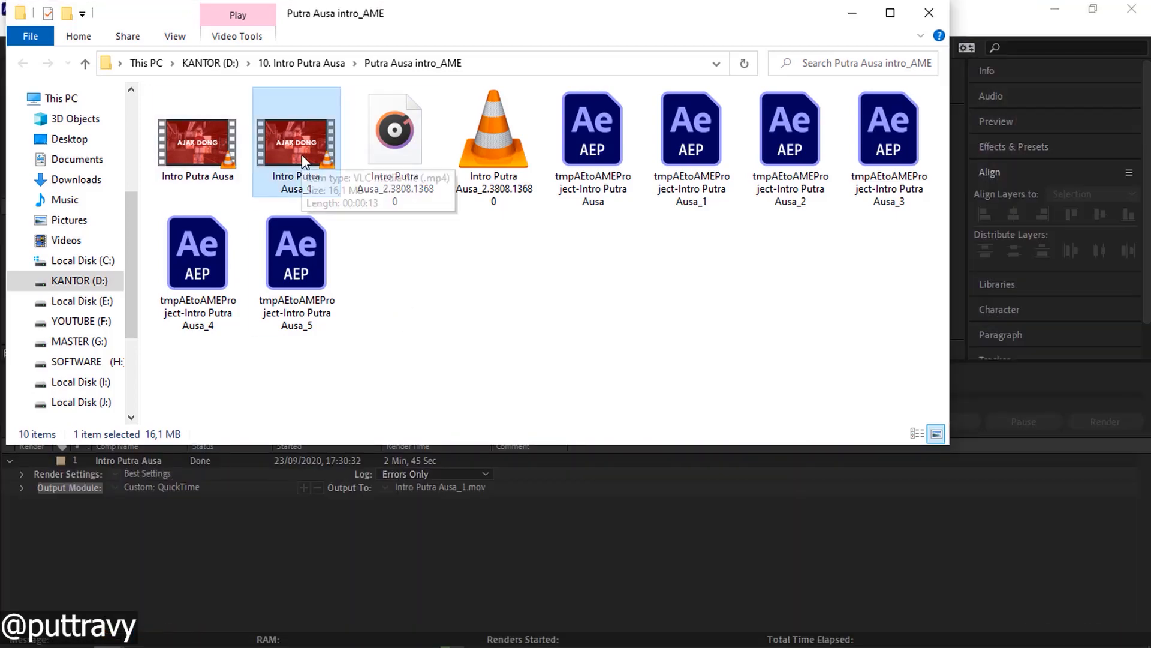
pyautogui.doubleClick(336, 170)
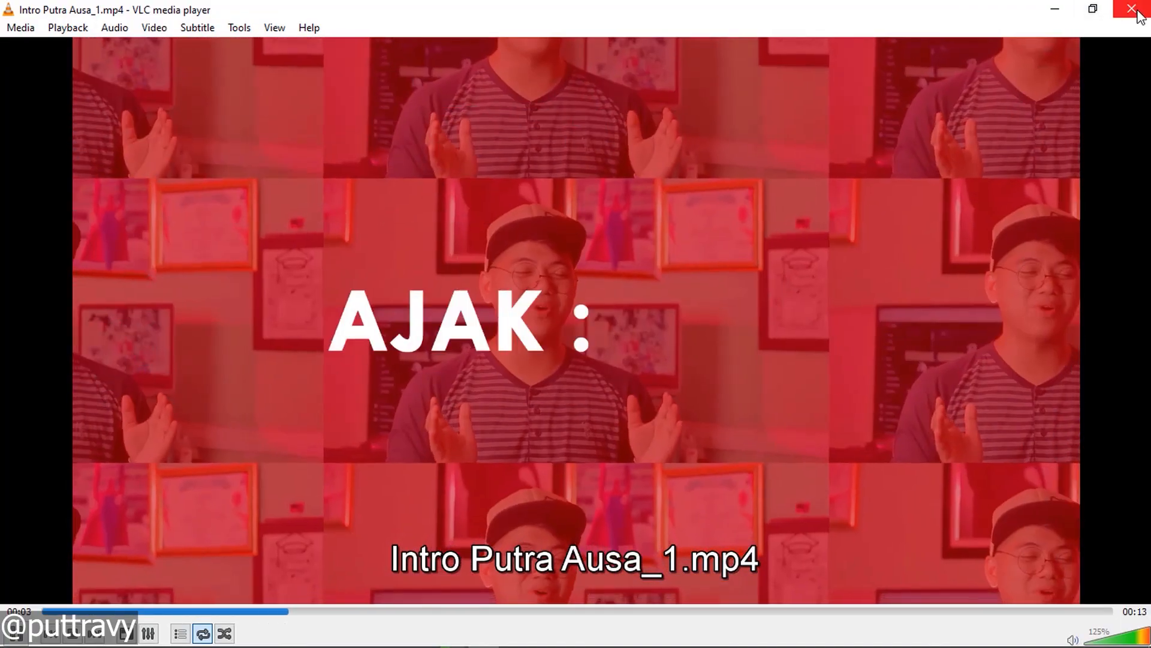
pyautogui.click(1132, 9)
# Open the Intro Putra Ausa AVI file from D:\11. HYPERLINK ADOBE with a chosen program, and return to the Media Encoder queue.
pyautogui.hotkey('alt', 'Up')
pyautogui.click(68, 282)
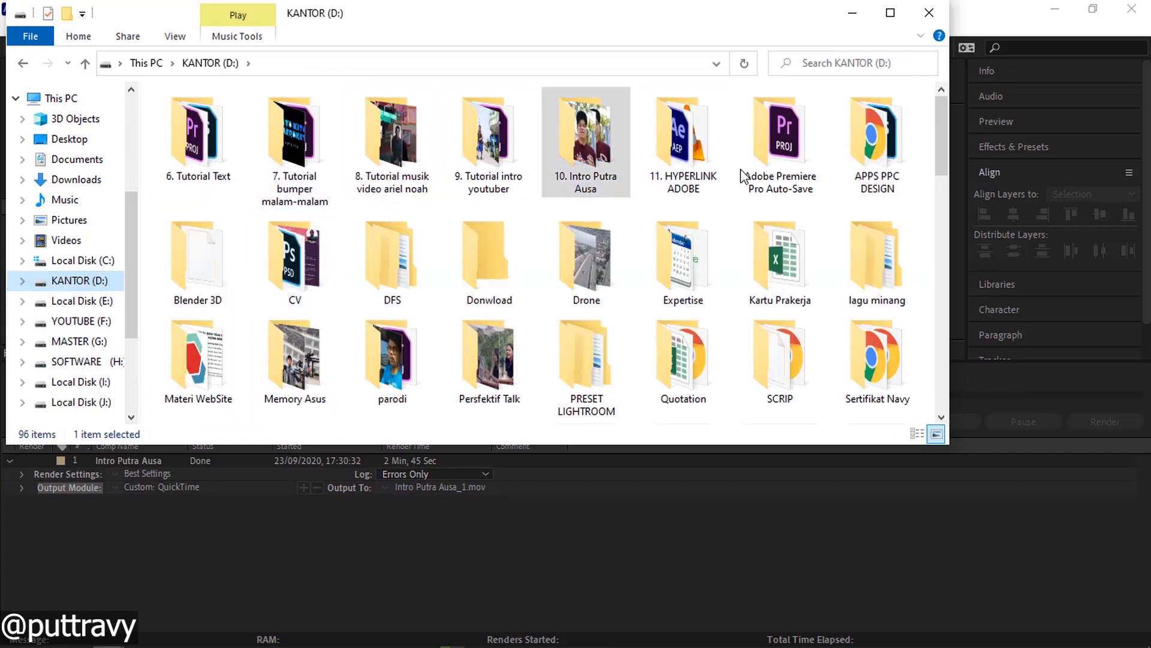
pyautogui.doubleClick(683, 144)
pyautogui.click(223, 260)
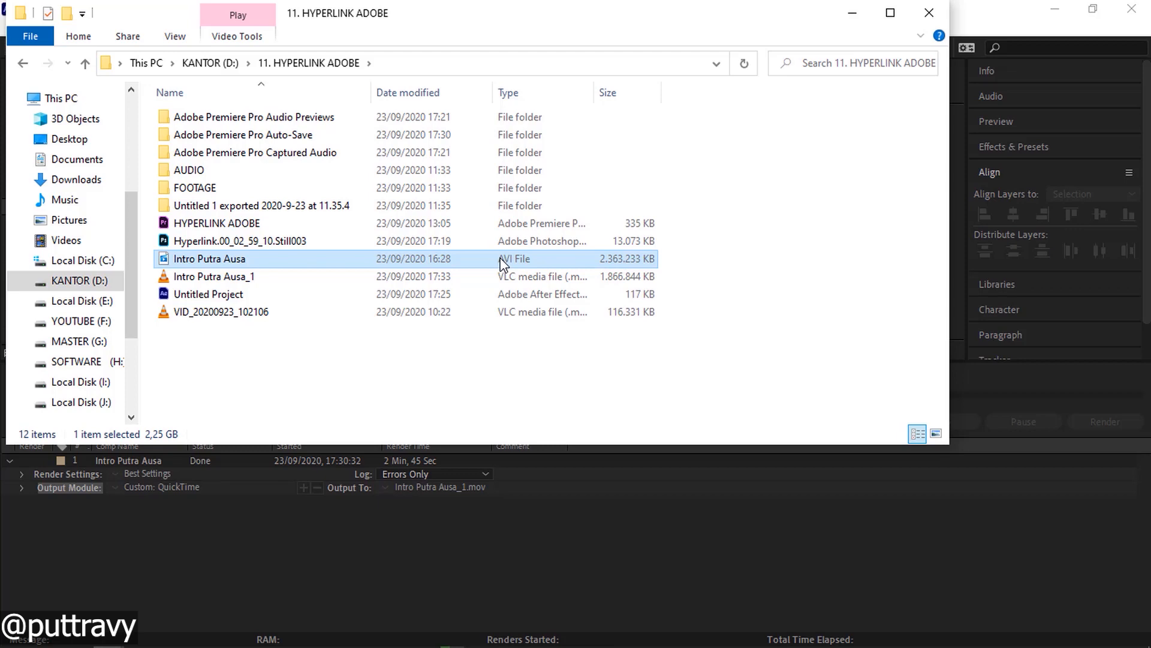
pyautogui.rightClick(310, 261)
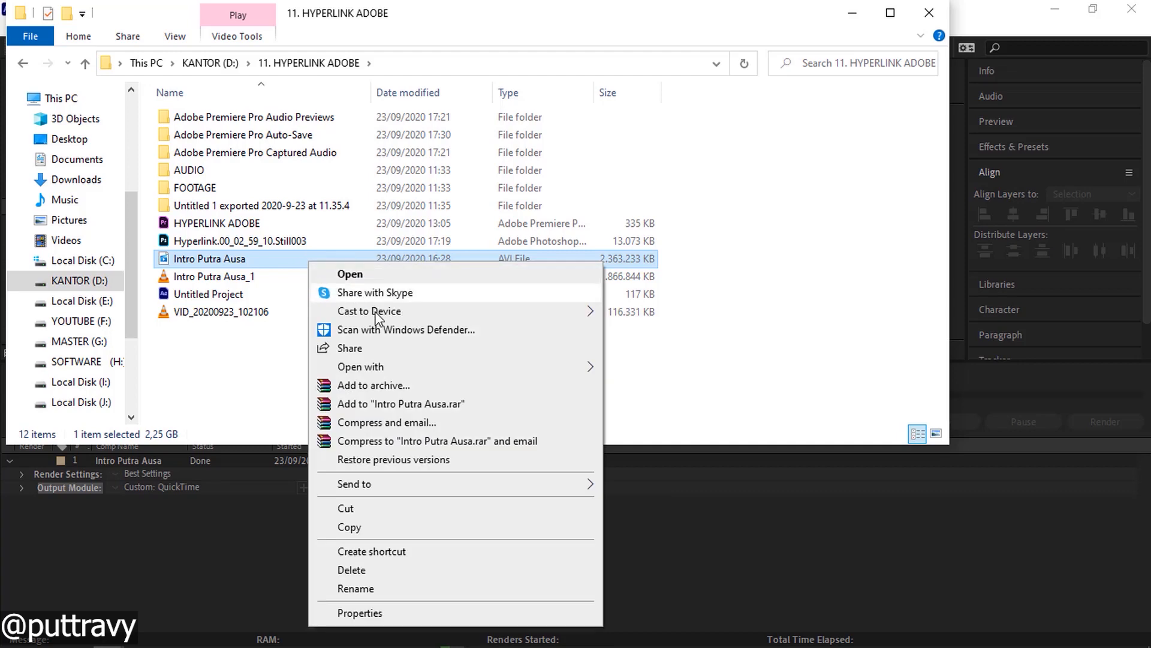
pyautogui.moveTo(442, 367)
pyautogui.click(647, 376)
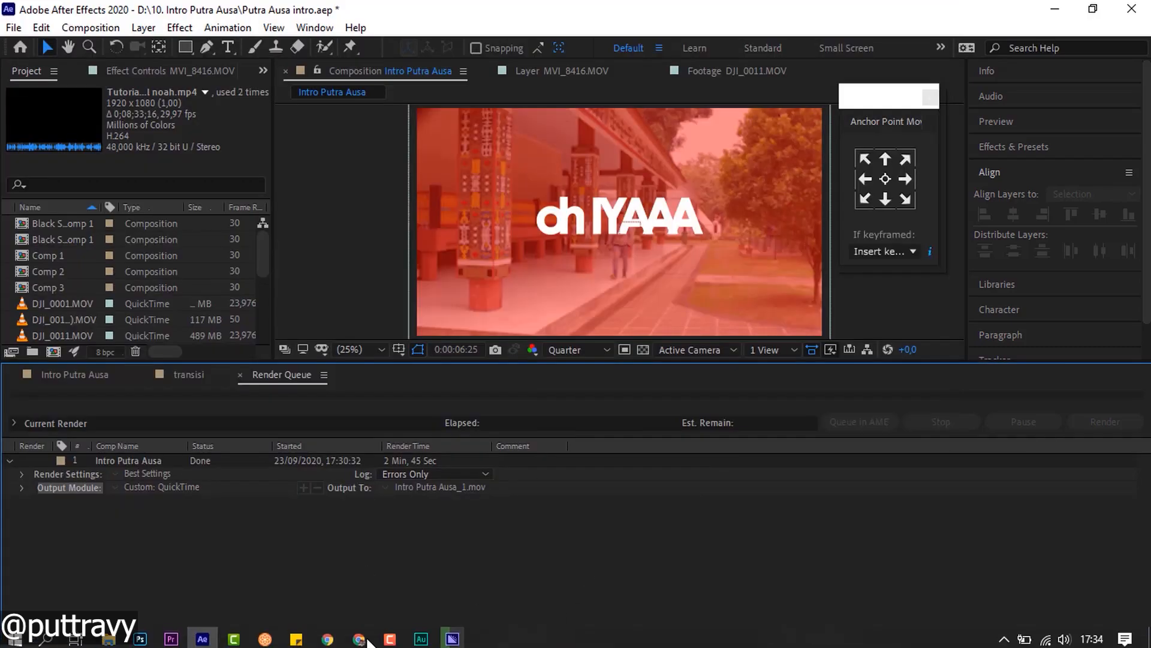
pyautogui.click(452, 635)
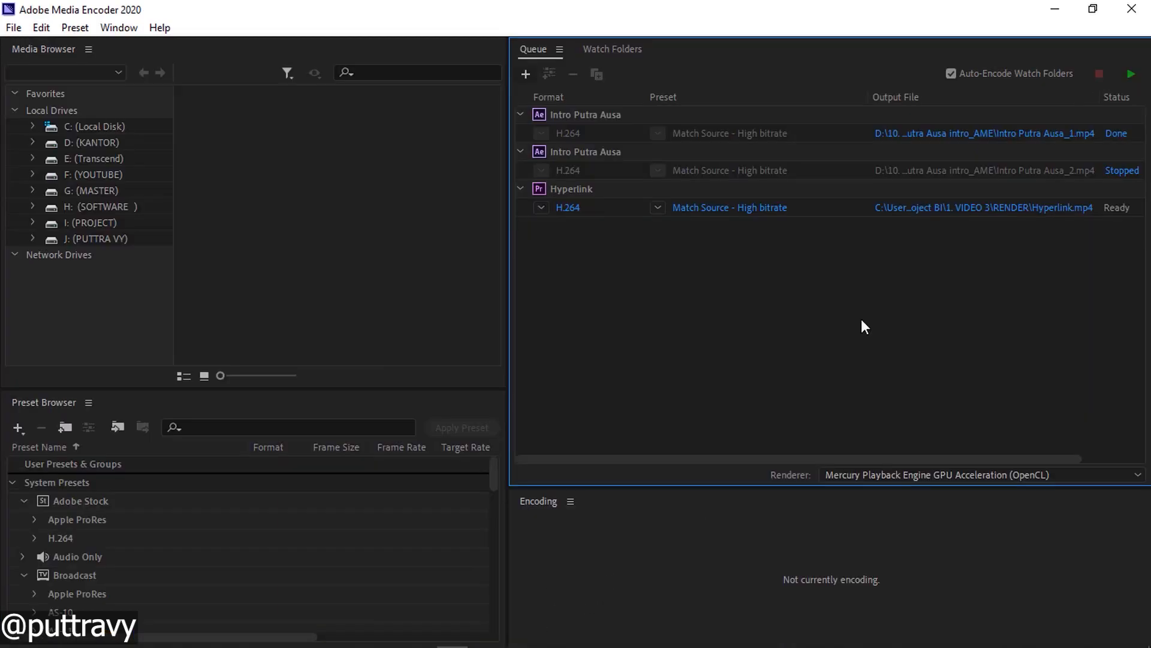